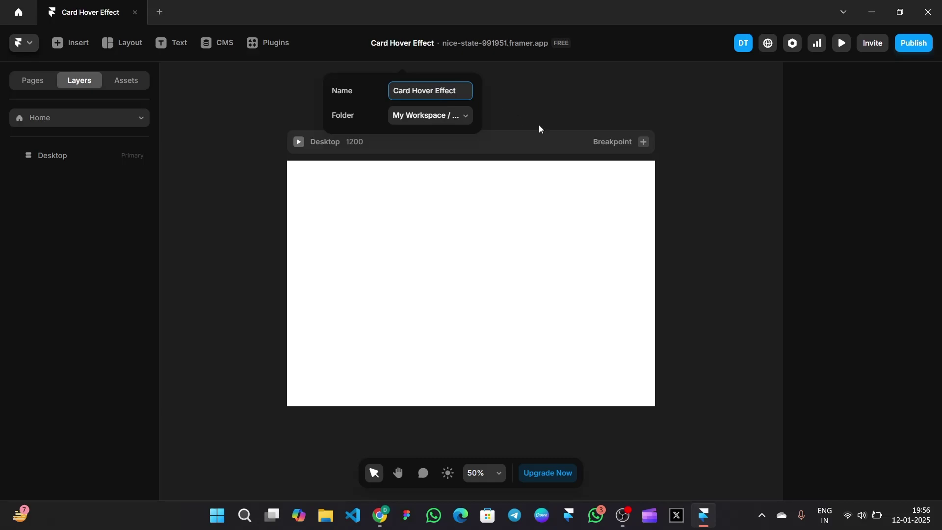
# Name the project Card Hover Effect and switch the Desktop page fill to a radial gradient
pyautogui.click(575, 101)
pyautogui.click(532, 141)
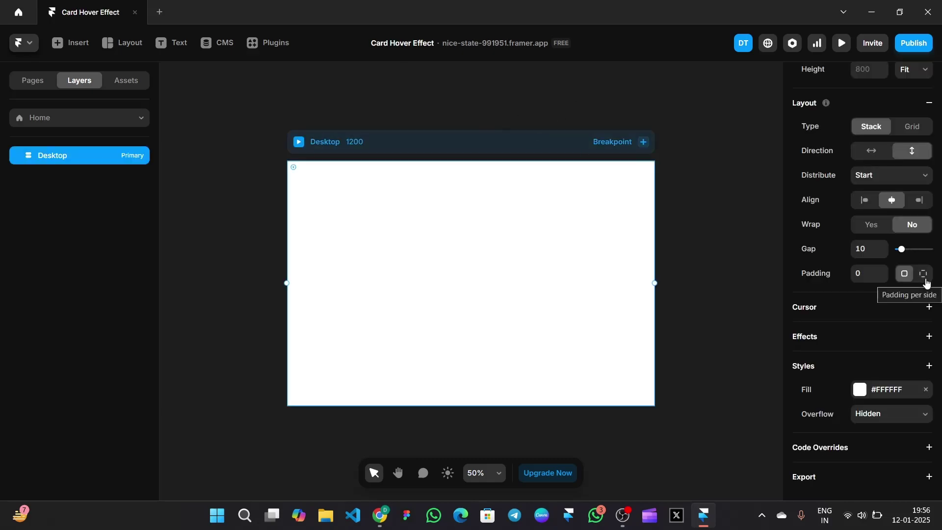
pyautogui.click(860, 389)
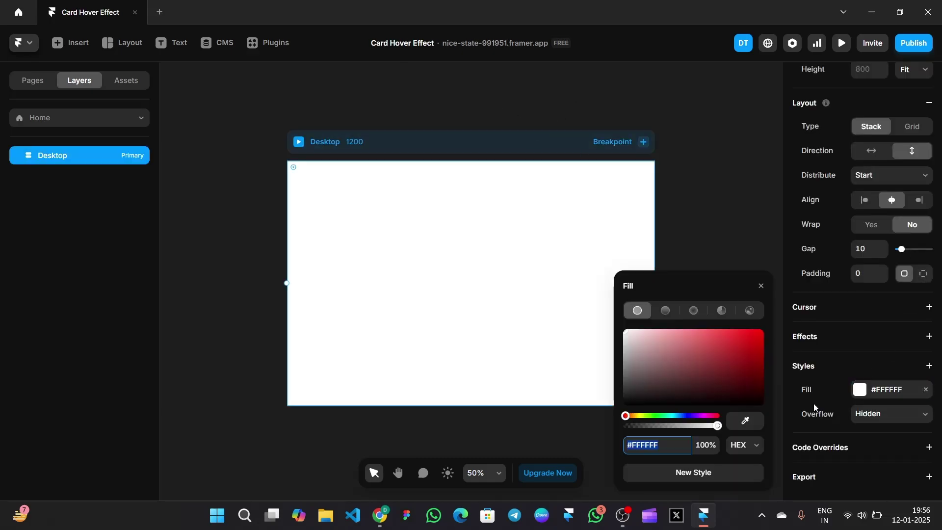
pyautogui.click(668, 310)
pyautogui.click(702, 288)
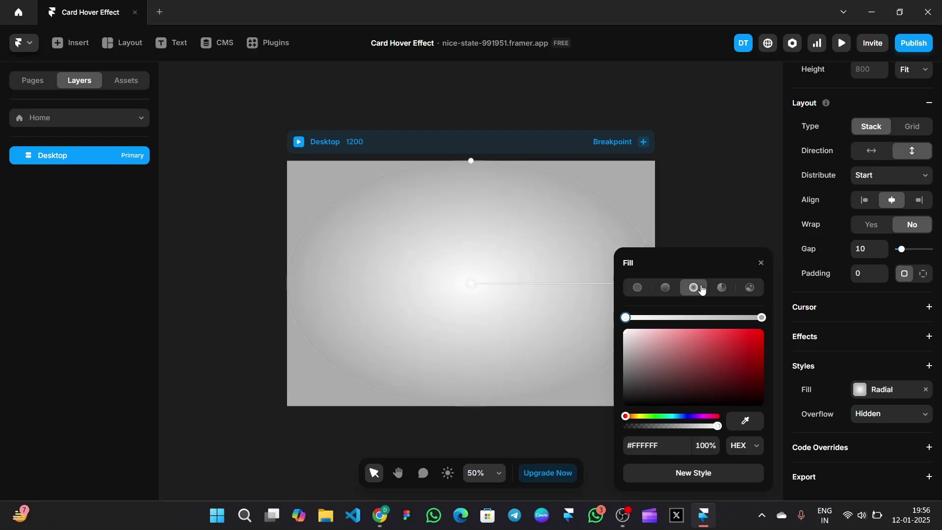
# Set the gradient's centre stop to #1D1D1D and its outer stop to #000000
pyautogui.click(659, 450)
pyautogui.write('1')
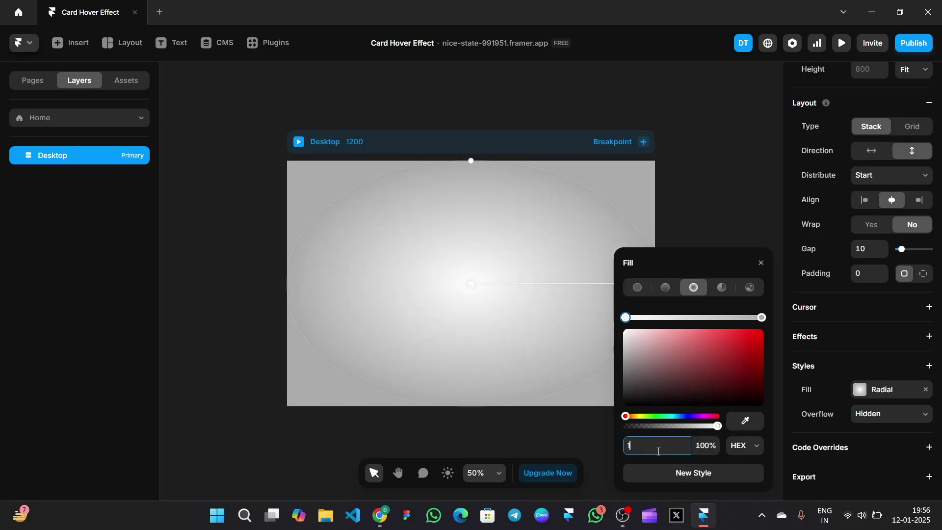
pyautogui.write('d1d1d')
pyautogui.press('Return')
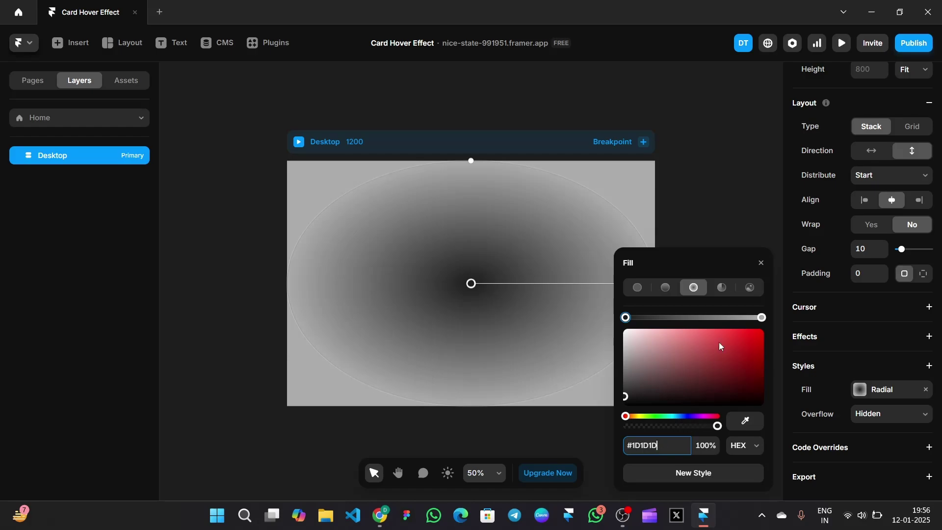
pyautogui.click(765, 318)
pyautogui.click(629, 403)
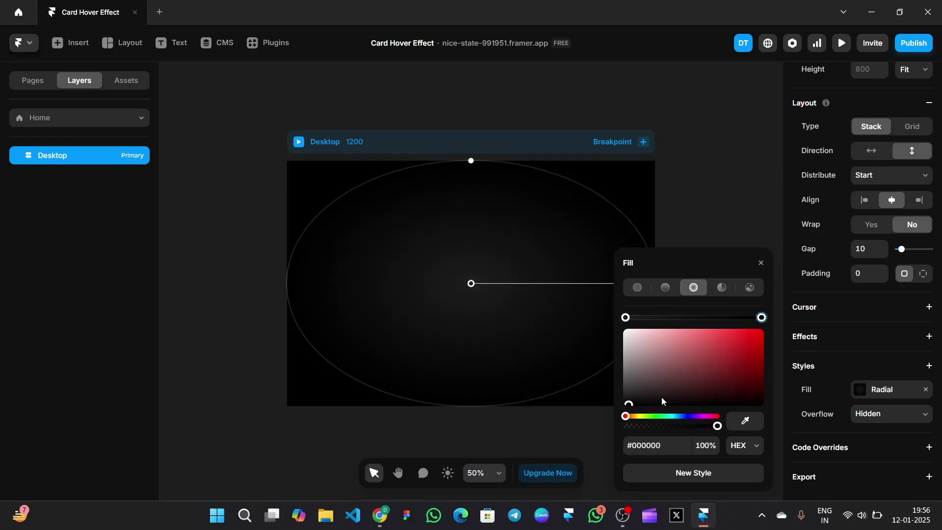
pyautogui.click(761, 265)
pyautogui.click(719, 278)
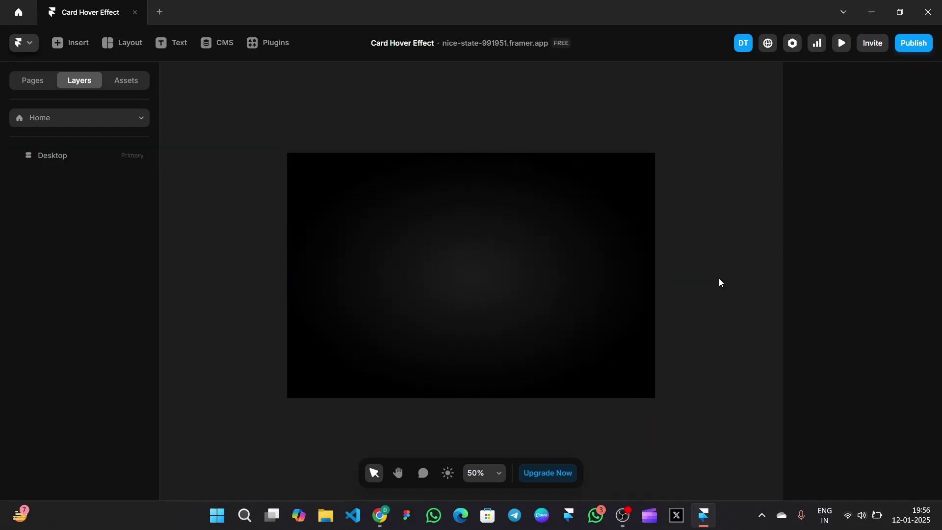
pyautogui.click(139, 54)
pyautogui.click(130, 73)
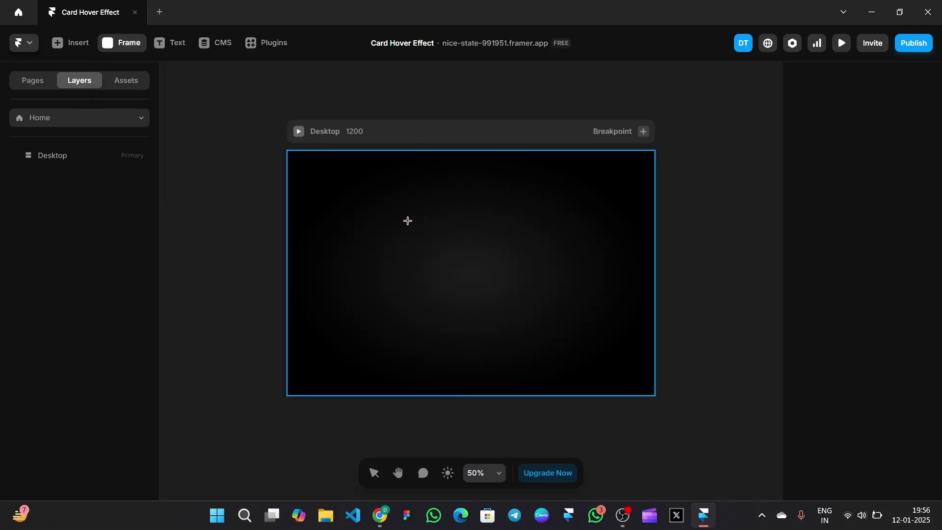
# Draw a frame on the Desktop, then fix the Desktop height at 800 and centre its content
pyautogui.moveTo(417, 224); pyautogui.dragTo(511, 322)
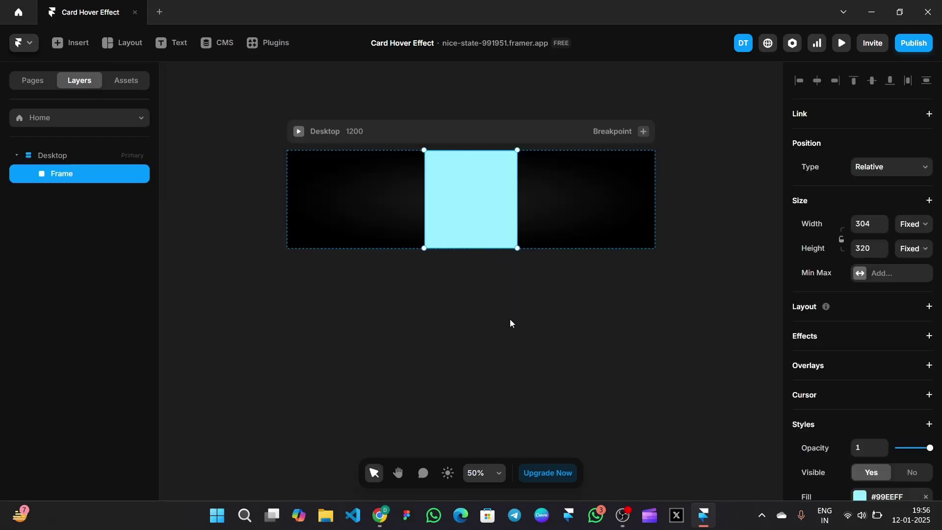
pyautogui.click(543, 129)
pyautogui.scroll(3, 889, 155)
pyautogui.click(913, 186)
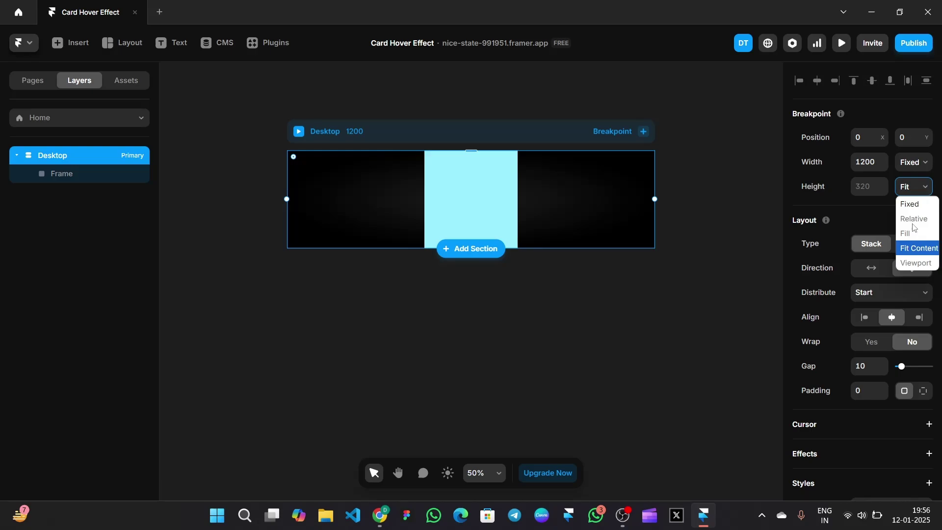
pyautogui.click(909, 205)
pyautogui.click(870, 186)
pyautogui.write('800')
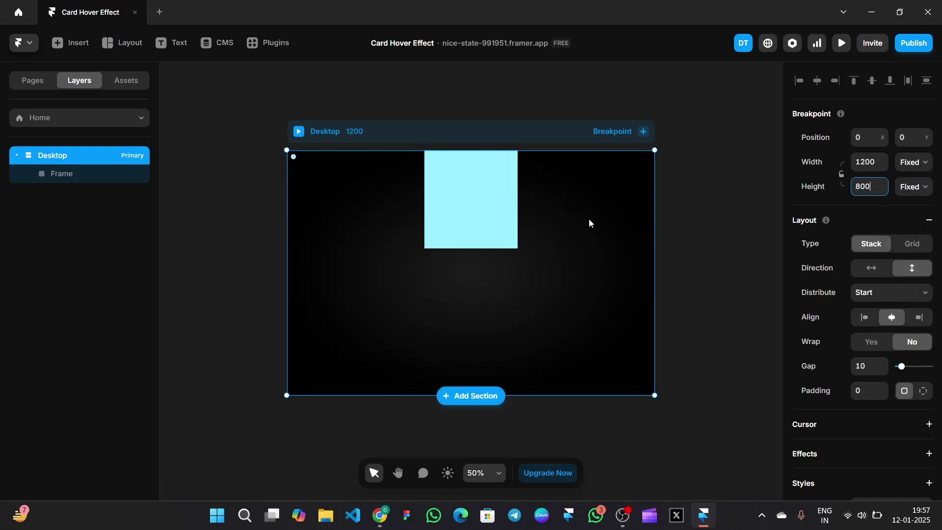
pyautogui.scroll(-1, 863, 290)
pyautogui.click(889, 243)
pyautogui.click(883, 275)
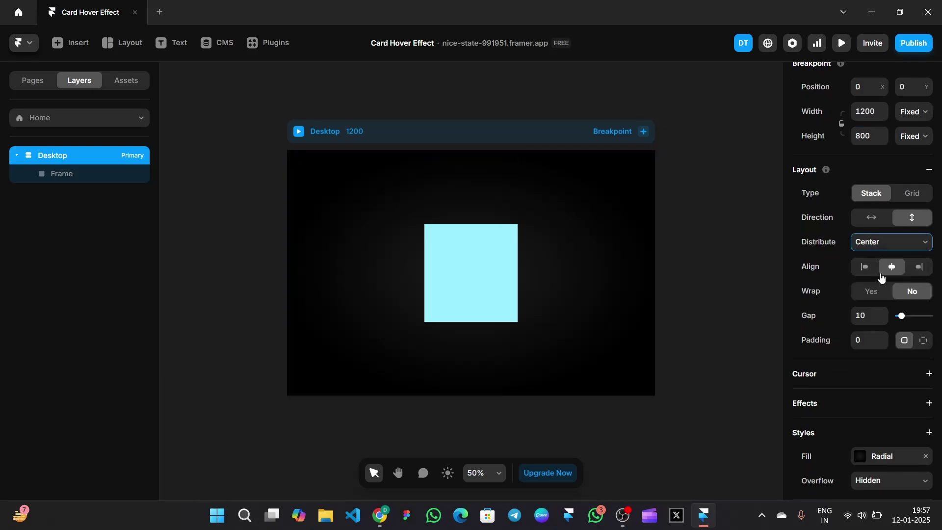
# Size the cyan frame to 361×290 and give it a stack layout
pyautogui.click(487, 270)
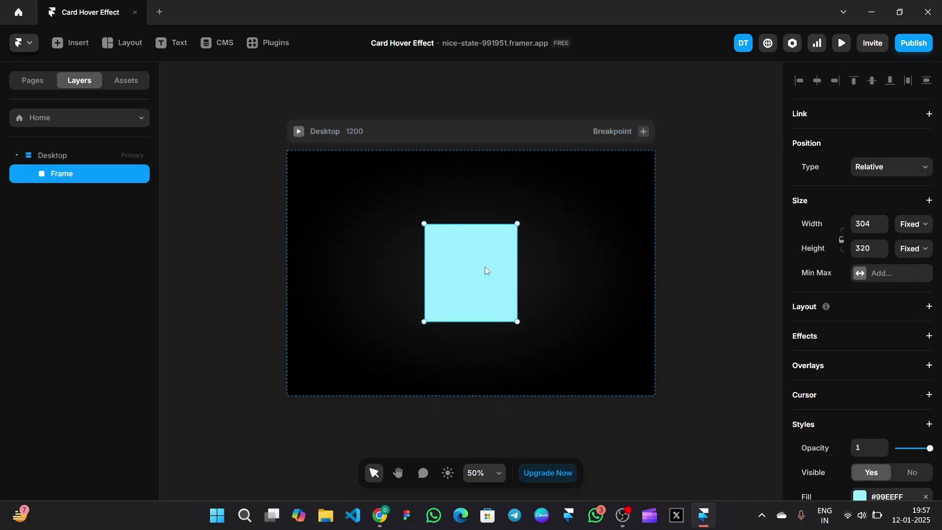
pyautogui.click(864, 219)
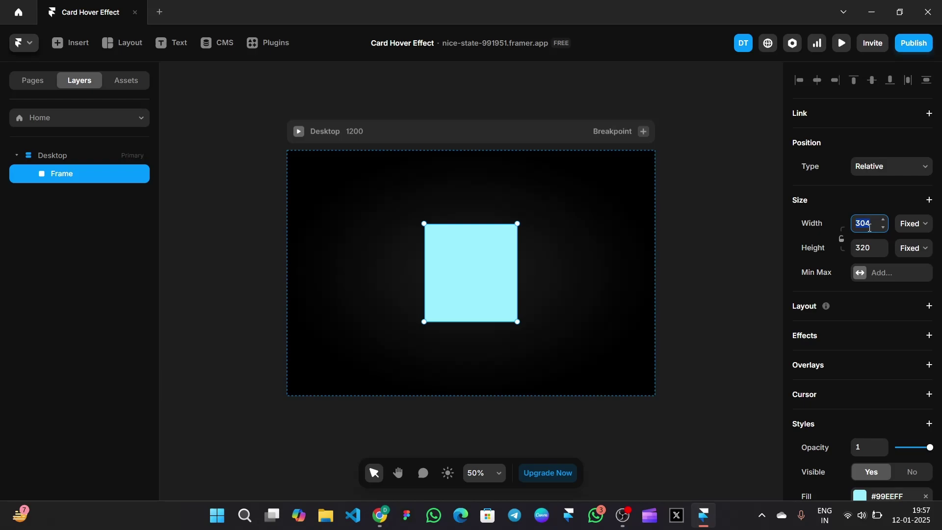
pyautogui.write('361')
pyautogui.press('Return')
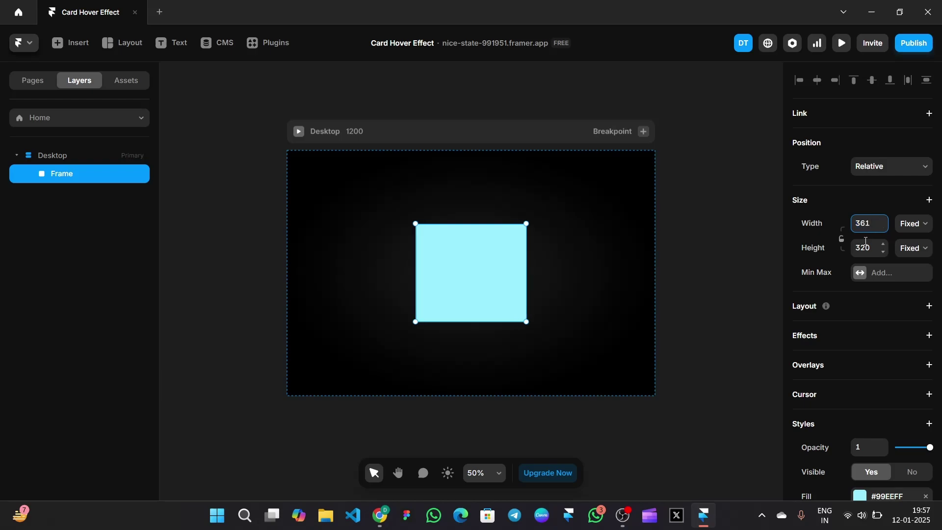
pyautogui.click(867, 242)
pyautogui.write('290')
pyautogui.press('Return')
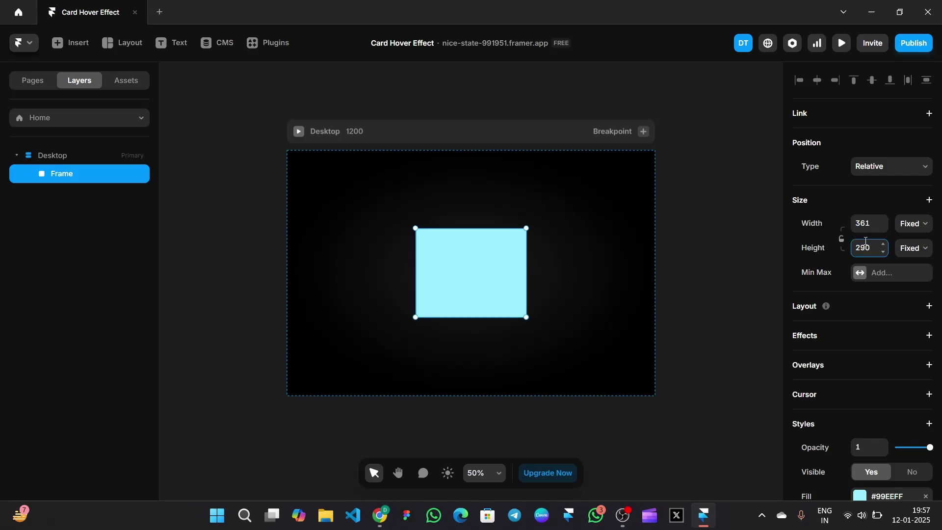
pyautogui.click(848, 305)
pyautogui.scroll(-2, 883, 304)
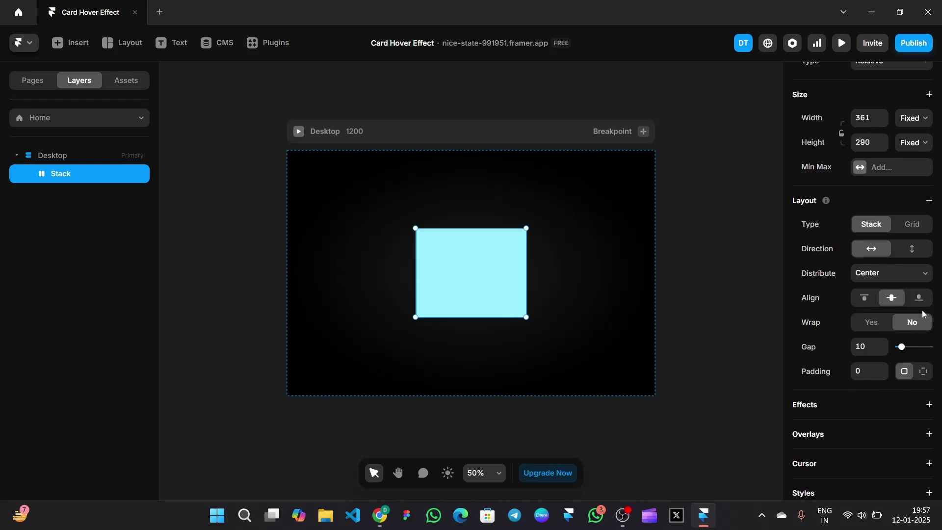
pyautogui.scroll(-3, 921, 313)
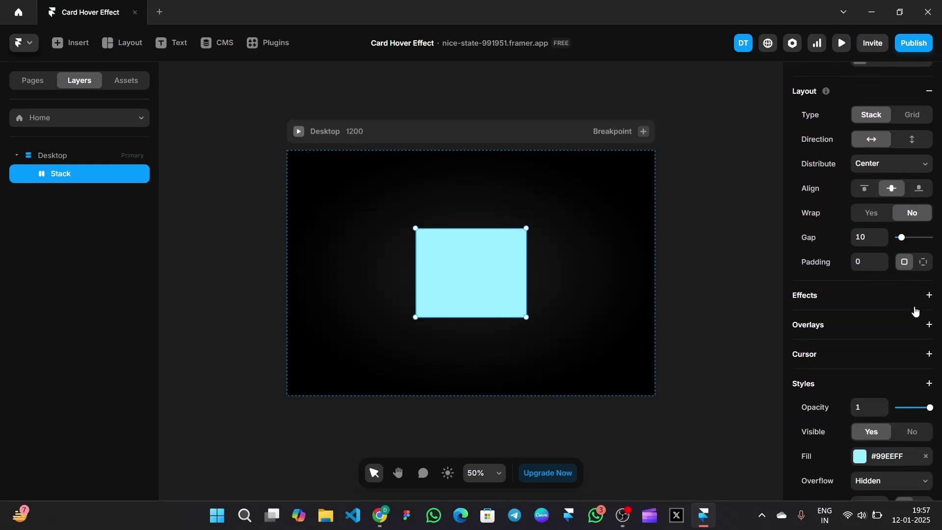
pyautogui.scroll(-4, 915, 310)
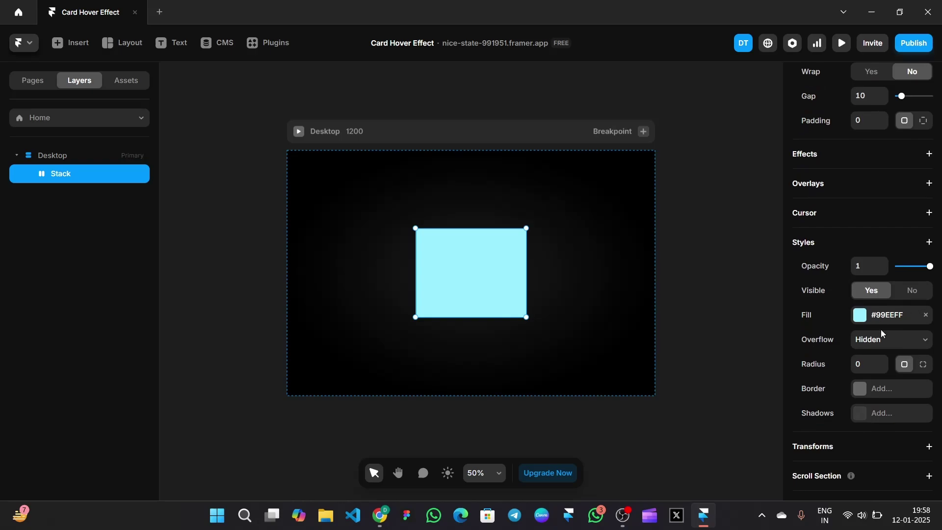
# Change the card fill to black and set its corner radius to 33
pyautogui.click(860, 315)
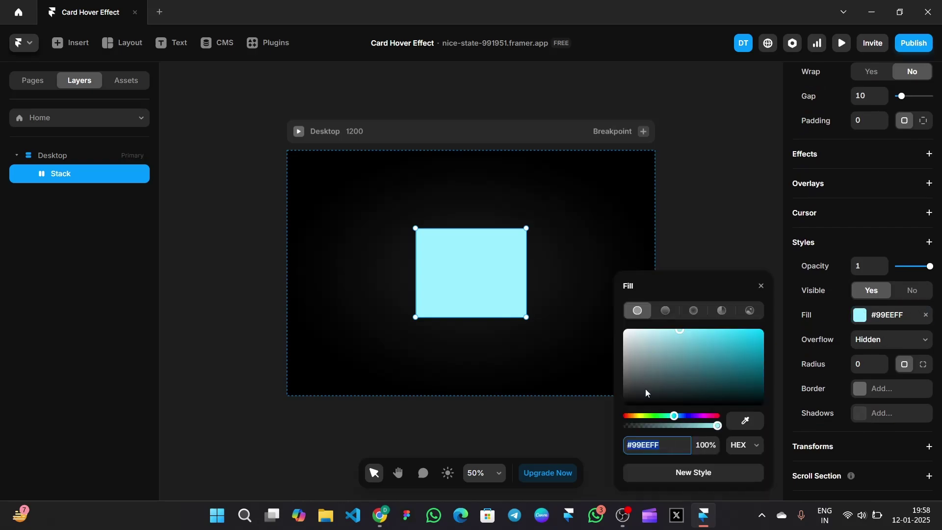
pyautogui.moveTo(646, 393); pyautogui.dragTo(623, 420)
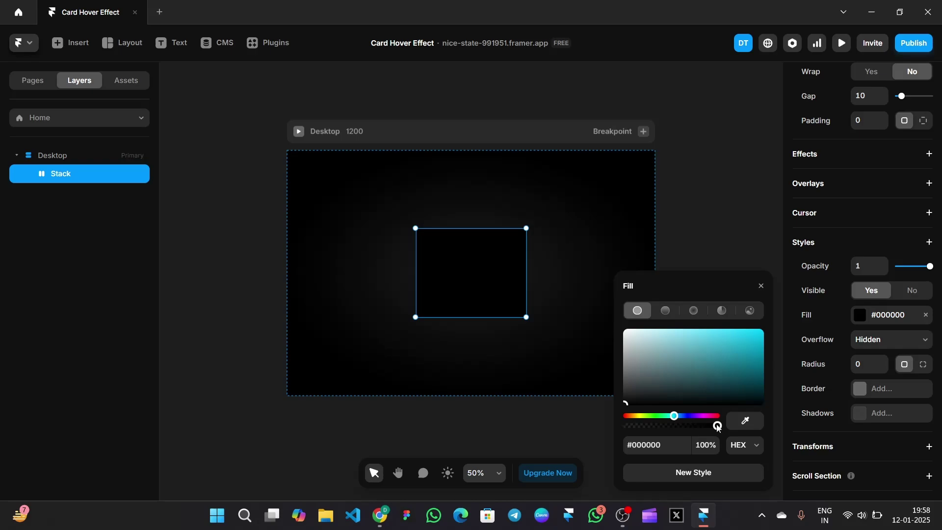
pyautogui.click(863, 366)
pyautogui.write('33')
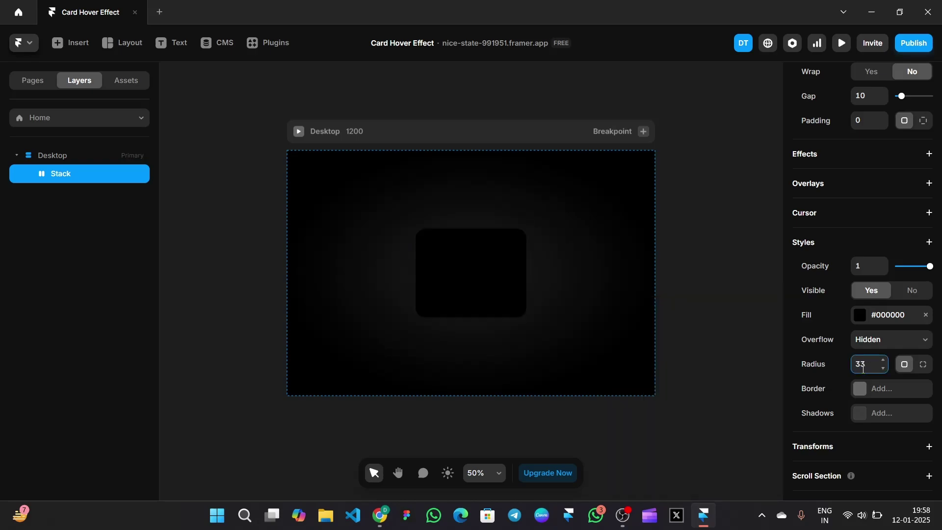
# Lower the card's fill opacity to 24% and zoom to fit the page
pyautogui.click(860, 315)
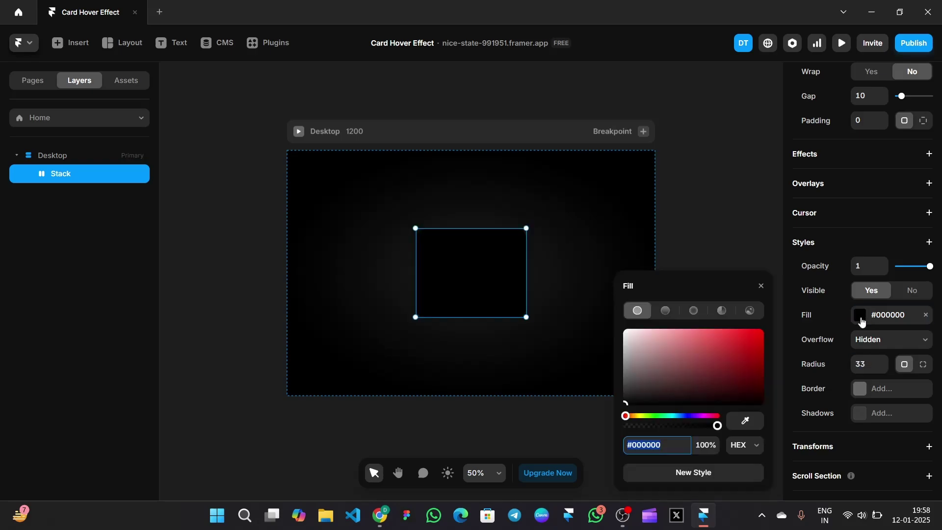
pyautogui.click(711, 444)
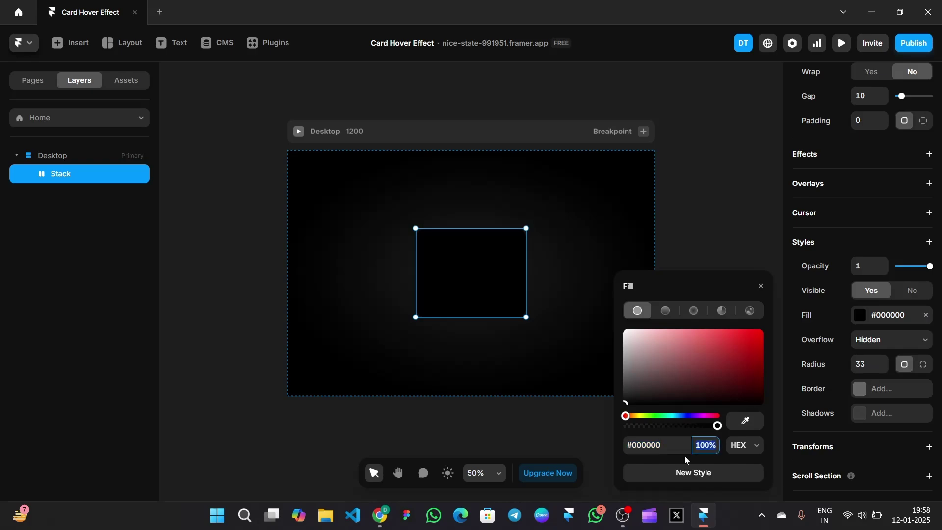
pyautogui.write('24')
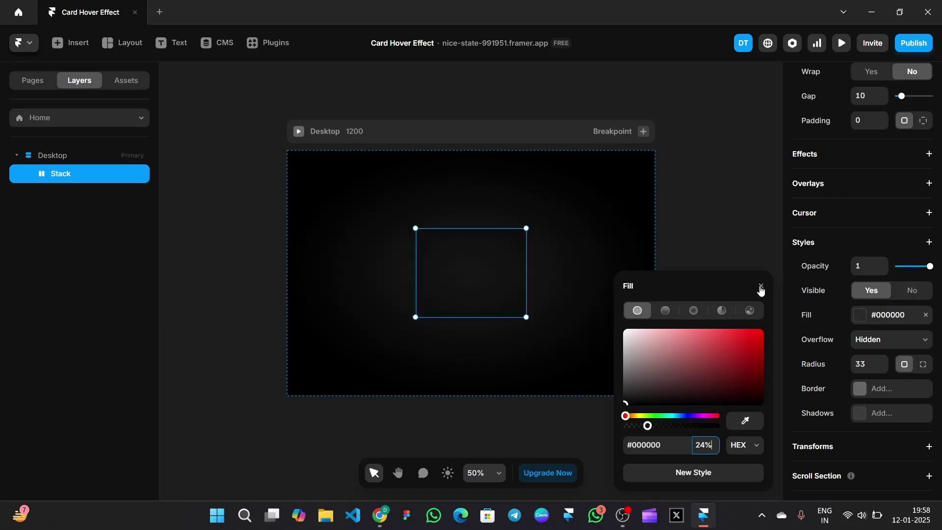
pyautogui.click(762, 286)
pyautogui.click(720, 311)
pyautogui.hotkey('shift', '1')
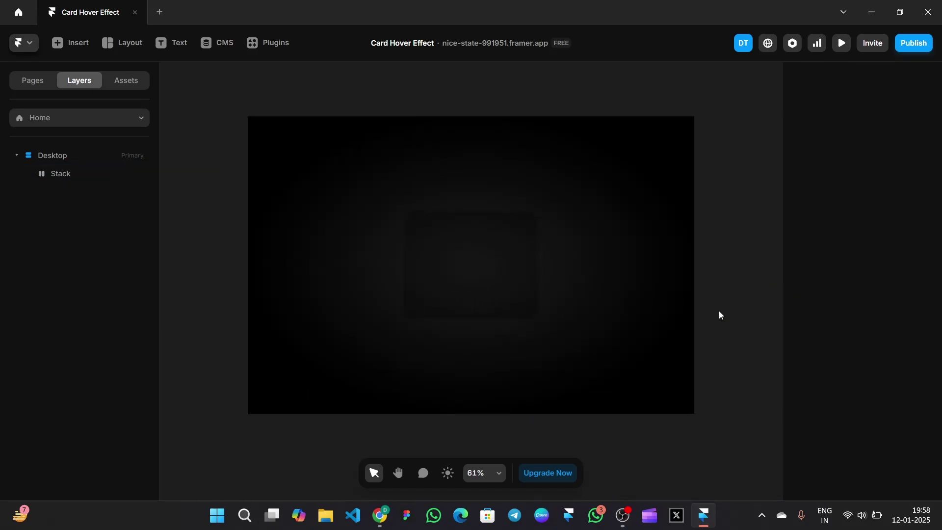
# Duplicate the card and centre the copy in Desktop with absolute positioning
pyautogui.click(440, 241)
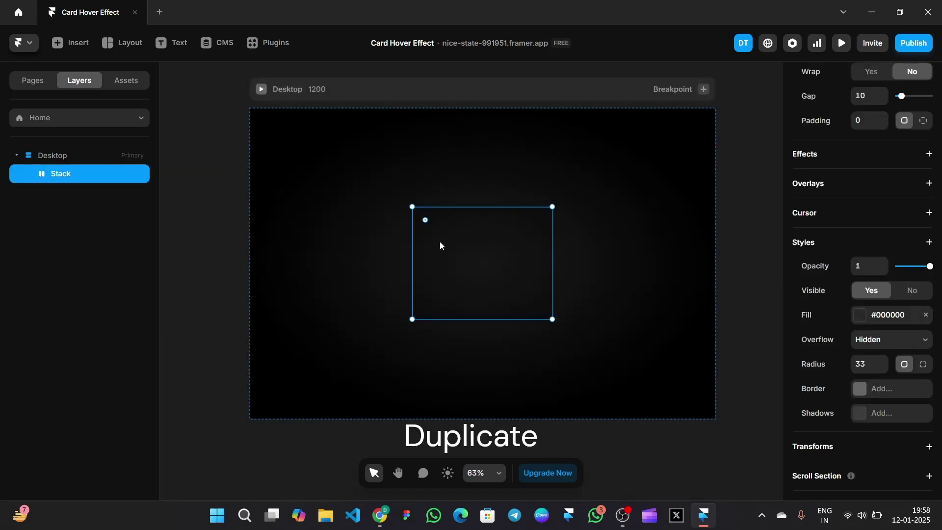
pyautogui.rightClick(440, 242)
pyautogui.click(466, 296)
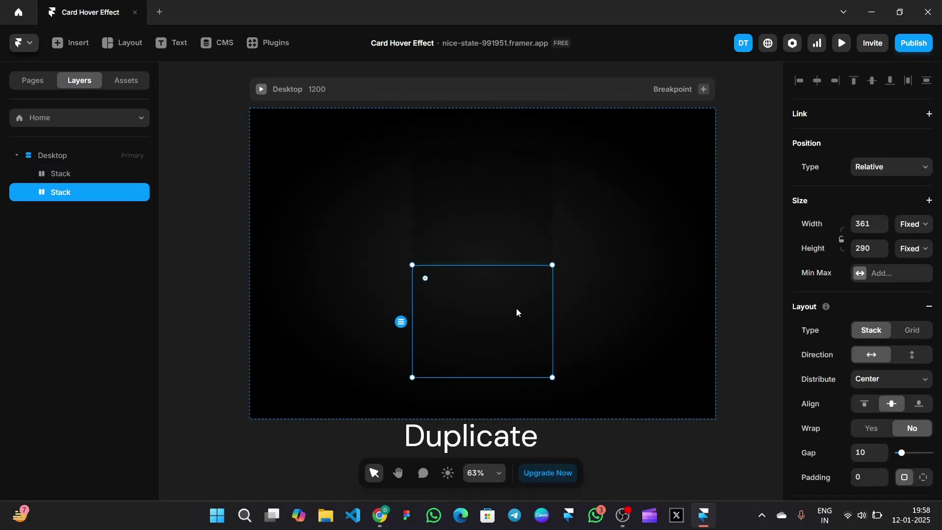
pyautogui.click(892, 167)
pyautogui.click(868, 182)
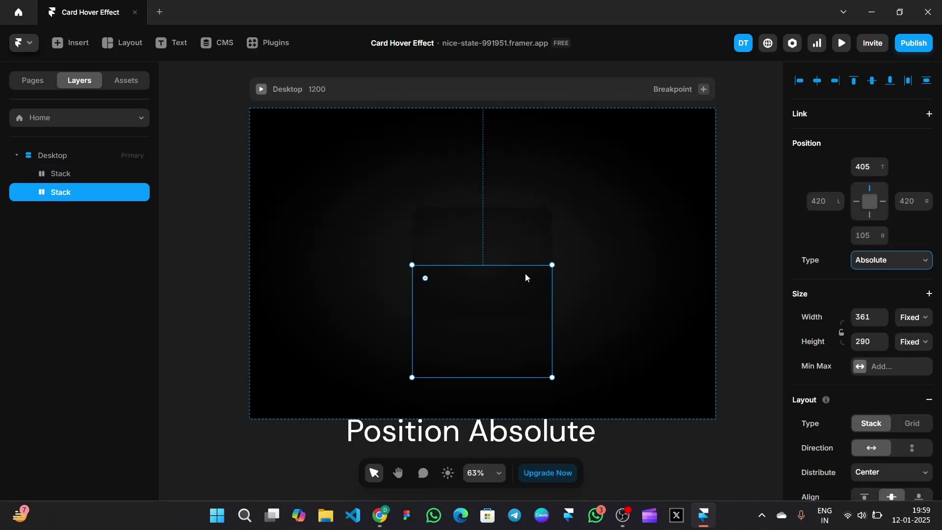
pyautogui.moveTo(510, 272); pyautogui.dragTo(511, 225)
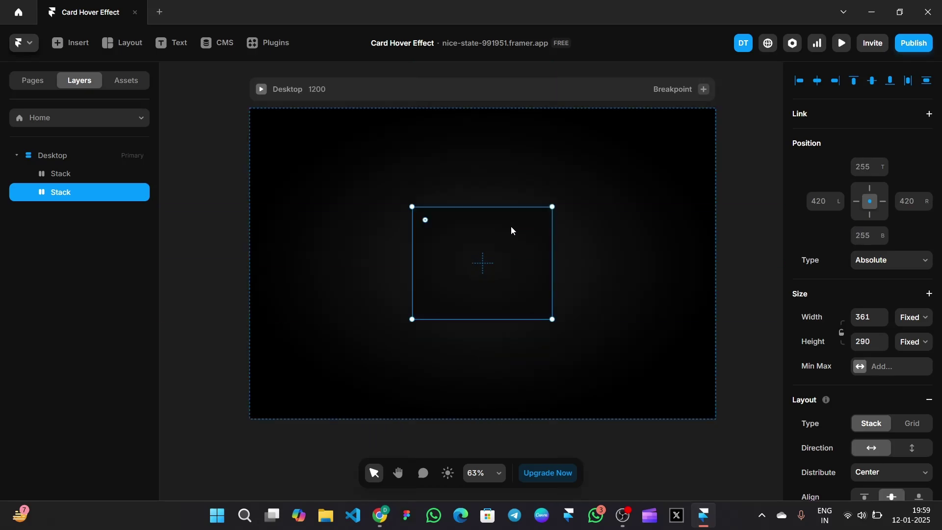
# Remove the duplicated Stack's #000000 fill
pyautogui.scroll(-7, 882, 310)
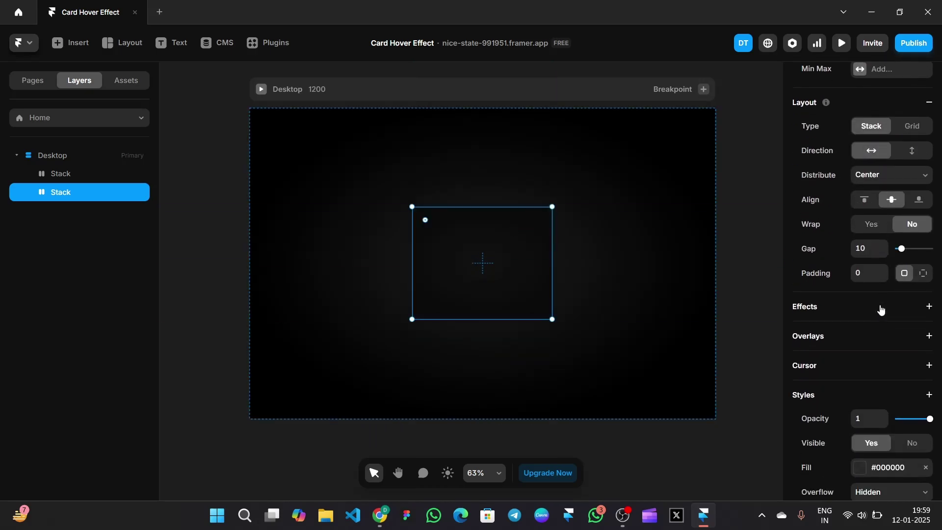
pyautogui.scroll(4, 888, 278)
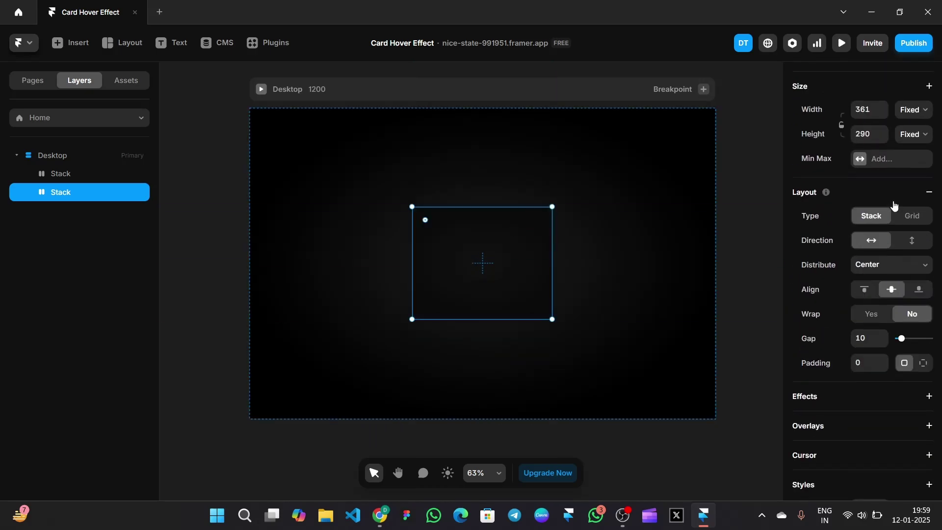
pyautogui.scroll(-4, 893, 216)
pyautogui.scroll(-5, 900, 233)
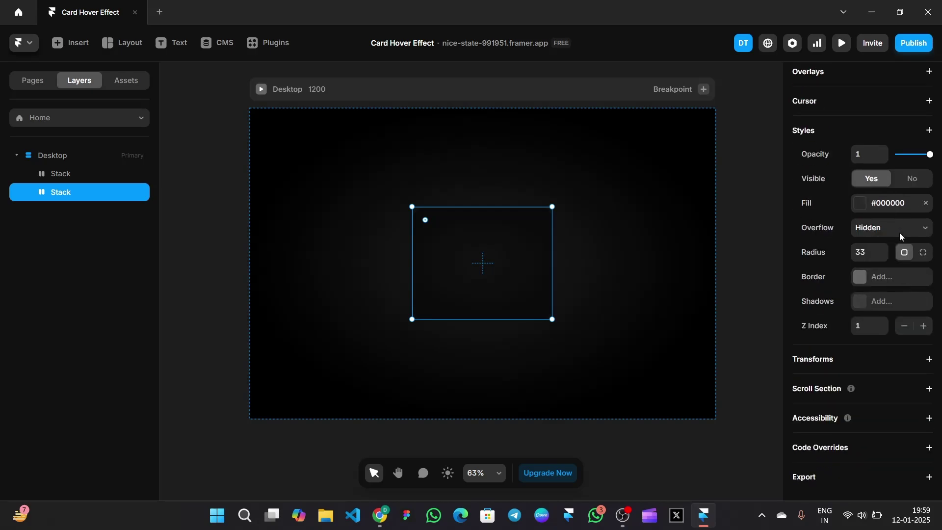
pyautogui.click(927, 204)
# Draw a 178×137 frame inside the Stack and round its corners into a pill
pyautogui.click(128, 42)
pyautogui.click(130, 76)
pyautogui.moveTo(458, 241)
pyautogui.mouseDown()
pyautogui.moveTo(486, 253)
pyautogui.moveTo(508, 285)
pyautogui.mouseUp()
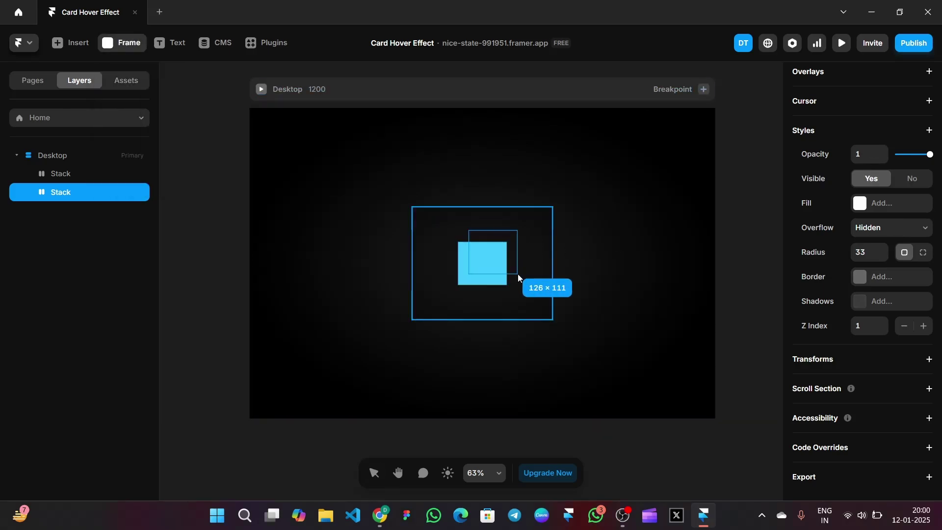
pyautogui.click(863, 224)
pyautogui.write('17')
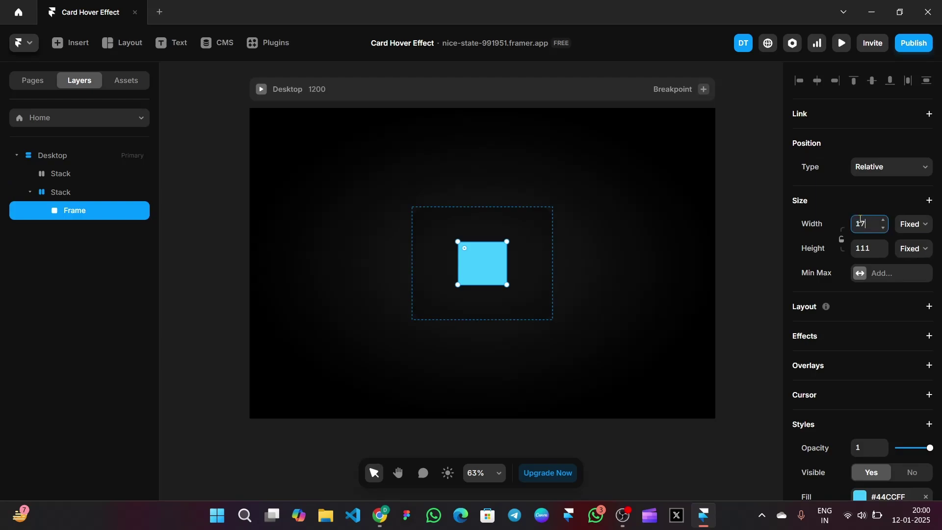
pyautogui.write('8')
pyautogui.click(867, 247)
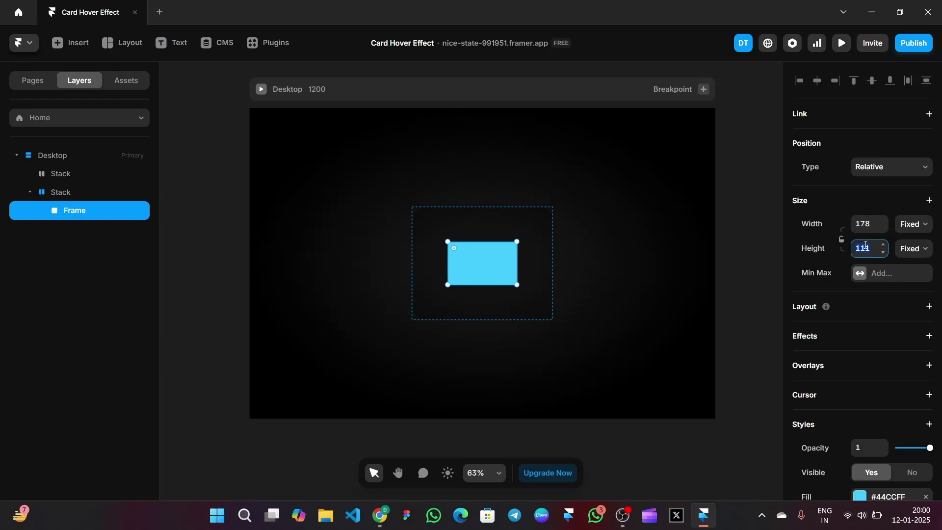
pyautogui.write('137')
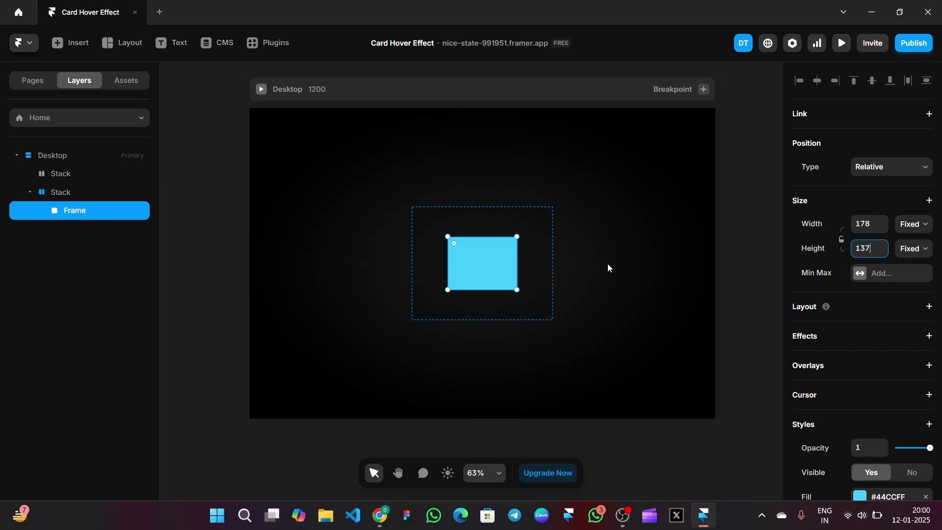
pyautogui.moveTo(455, 243); pyautogui.dragTo(525, 290)
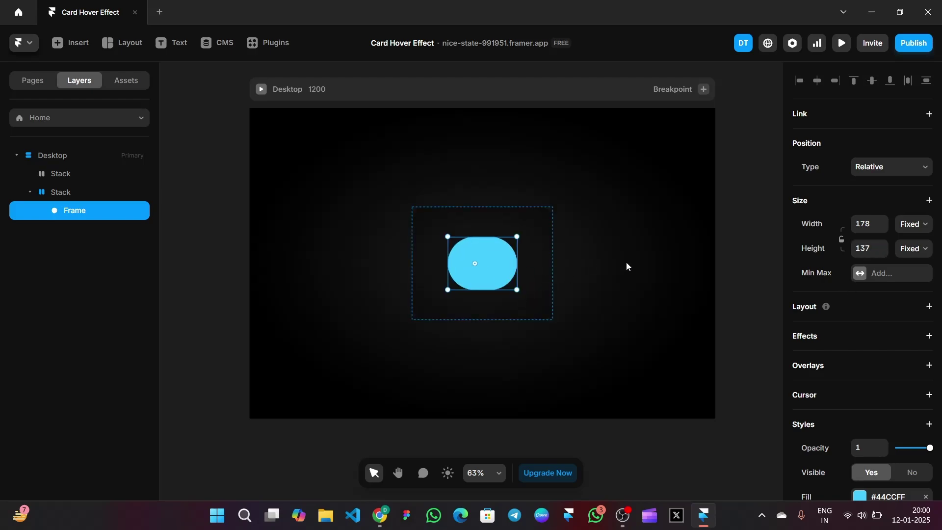
# Position the pill absolutely, pinned 16 from the top and 24 from the right
pyautogui.click(883, 167)
pyautogui.click(897, 184)
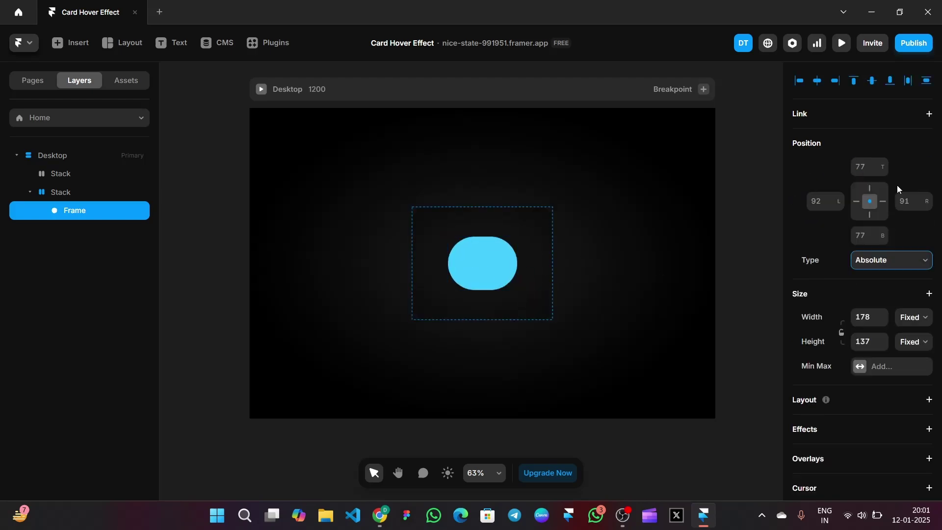
pyautogui.click(879, 204)
pyautogui.click(863, 167)
pyautogui.write('16')
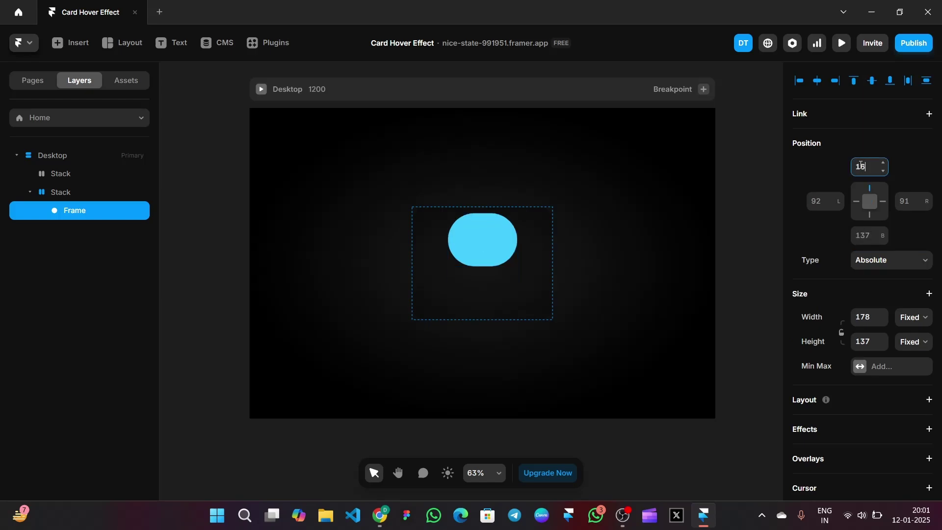
pyautogui.click(913, 202)
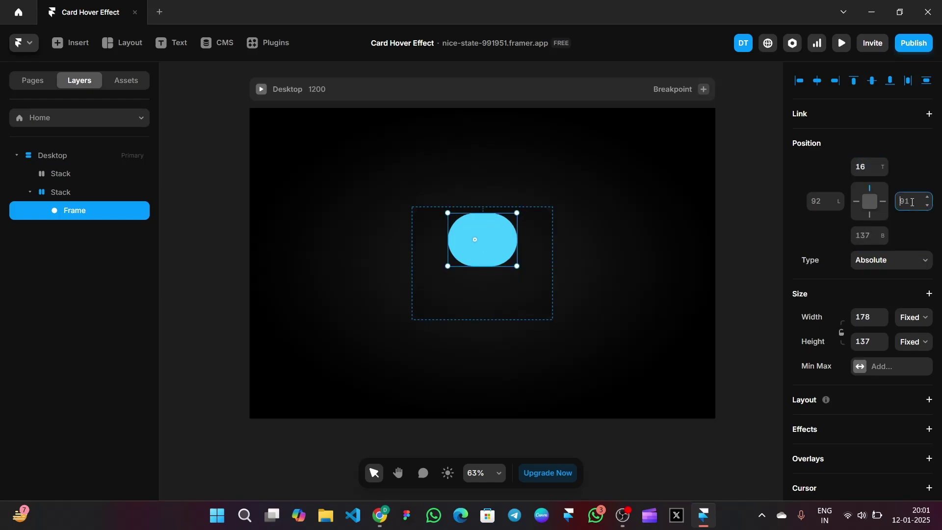
pyautogui.write('24')
pyautogui.press('Return')
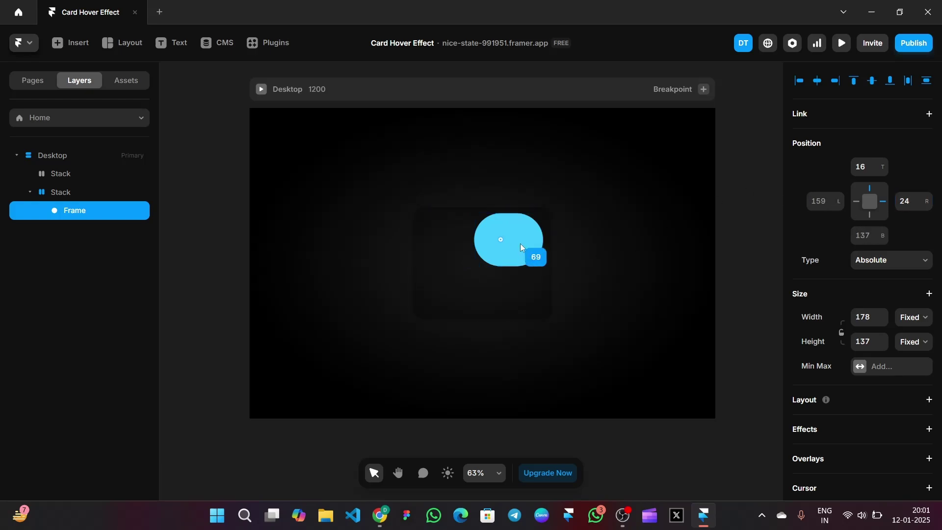
pyautogui.click(756, 190)
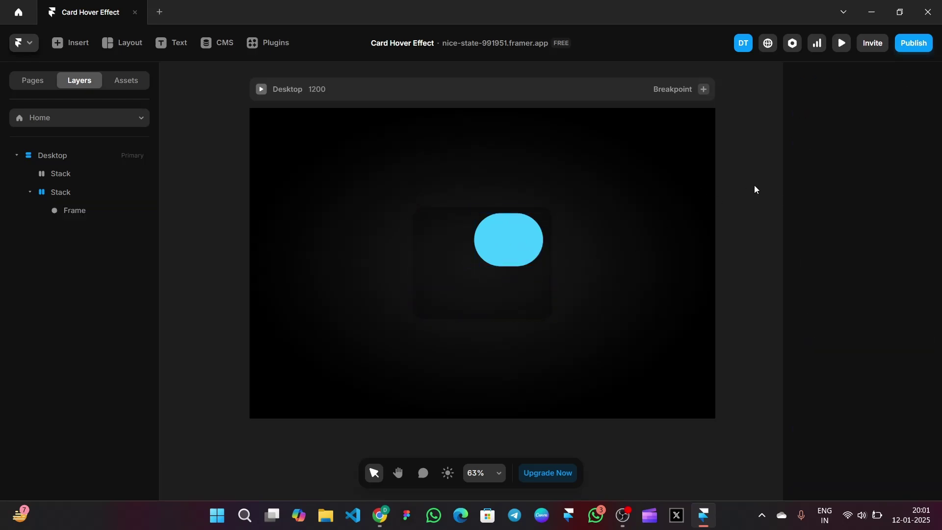
pyautogui.click(499, 261)
pyautogui.scroll(-5, 802, 299)
# Give the pill a linear gradient fill and a corner radius of 73
pyautogui.scroll(-2, 803, 300)
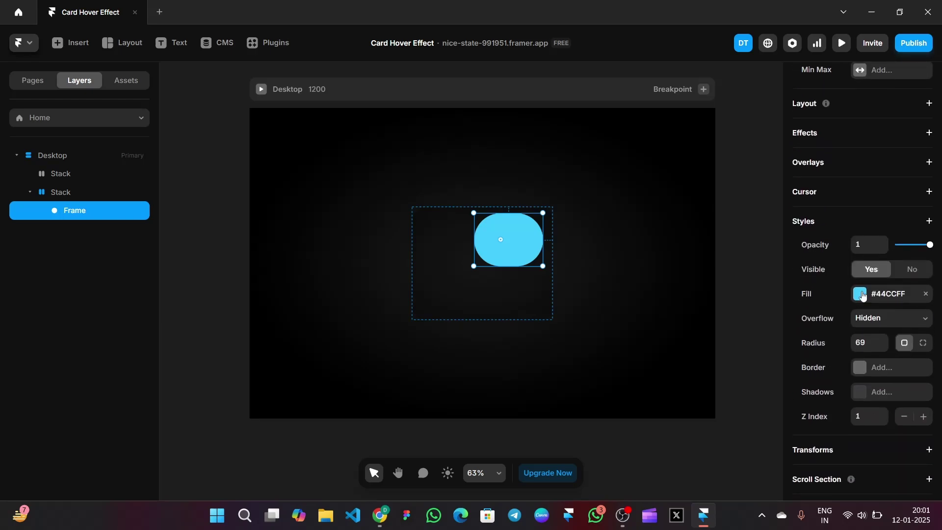
pyautogui.click(859, 293)
pyautogui.click(667, 310)
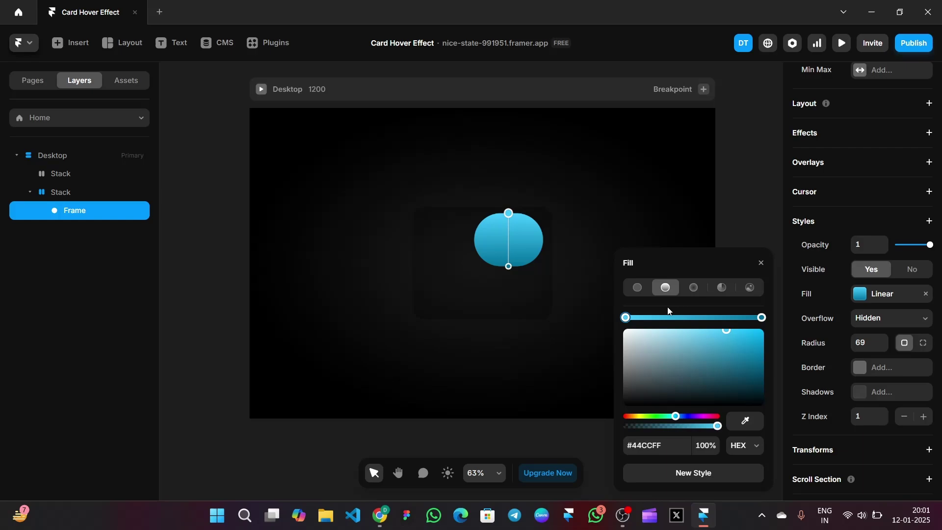
pyautogui.scroll(-1, 864, 315)
pyautogui.click(863, 308)
pyautogui.write('7')
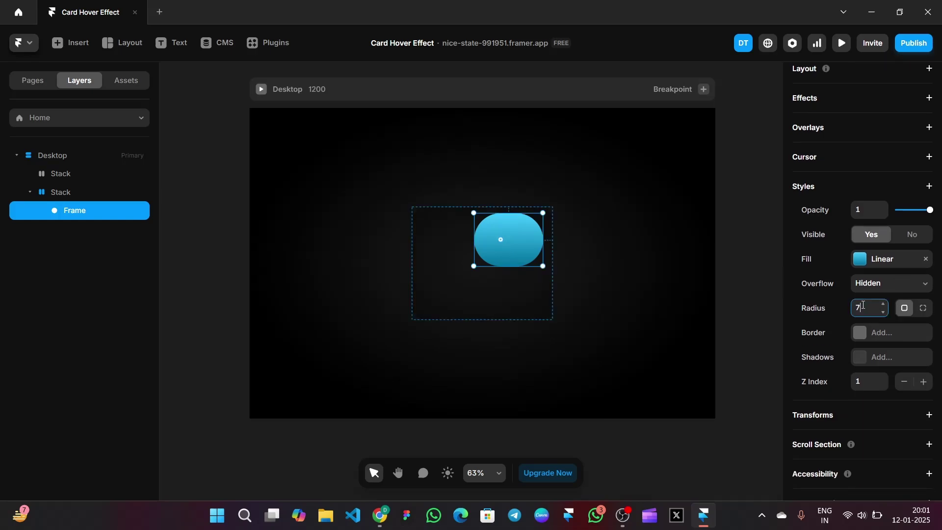
pyautogui.write('3')
# Angle the gradient diagonally with stops #A4FF36 and #BBD9BB
pyautogui.click(864, 267)
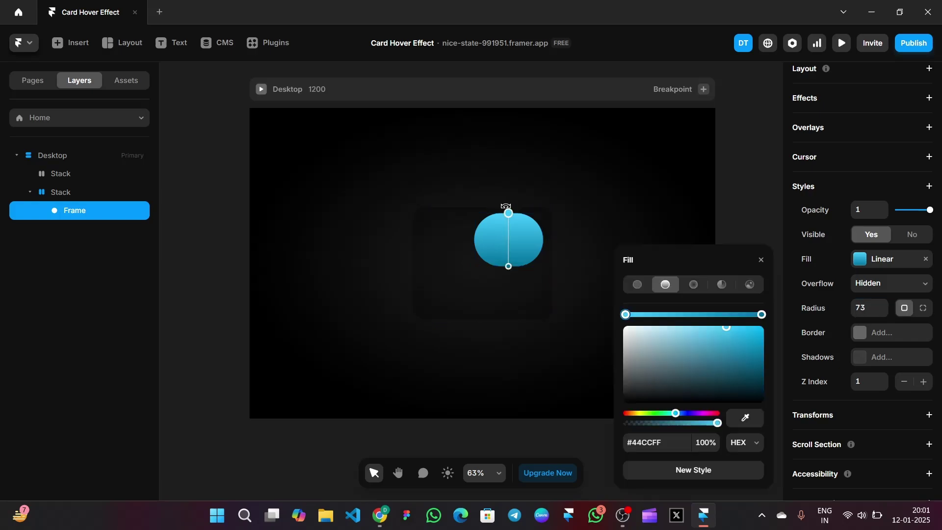
pyautogui.moveTo(506, 206); pyautogui.dragTo(475, 211)
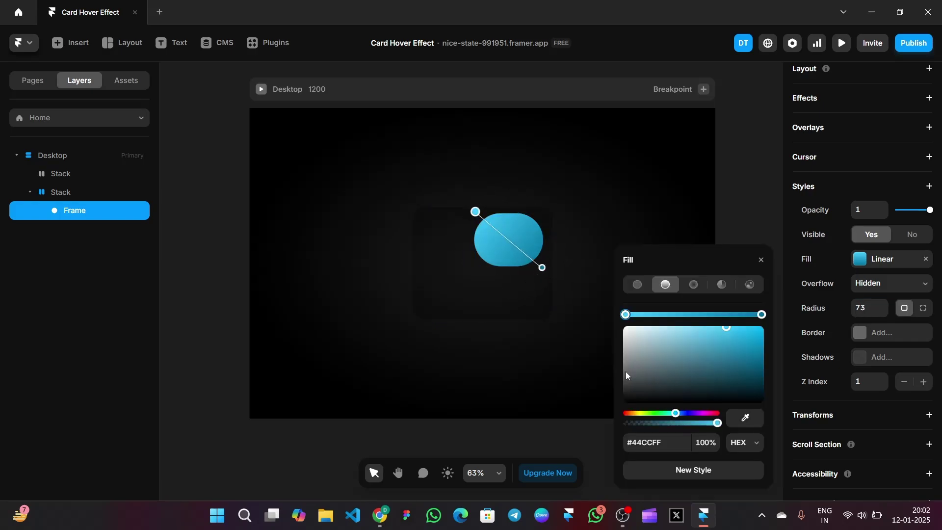
pyautogui.click(651, 439)
pyautogui.write('a4ff36')
pyautogui.press('Return')
pyautogui.click(762, 315)
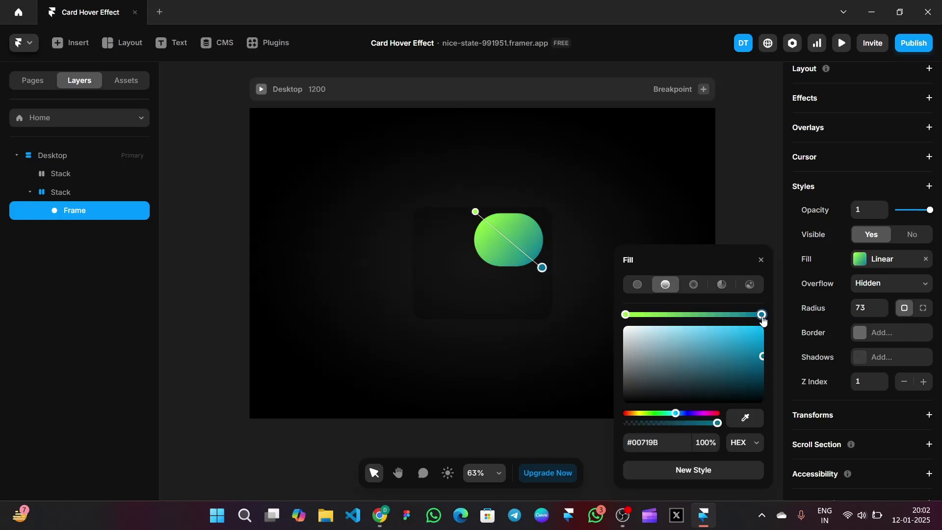
pyautogui.click(655, 446)
pyautogui.write('bbd9bb')
pyautogui.press('Return')
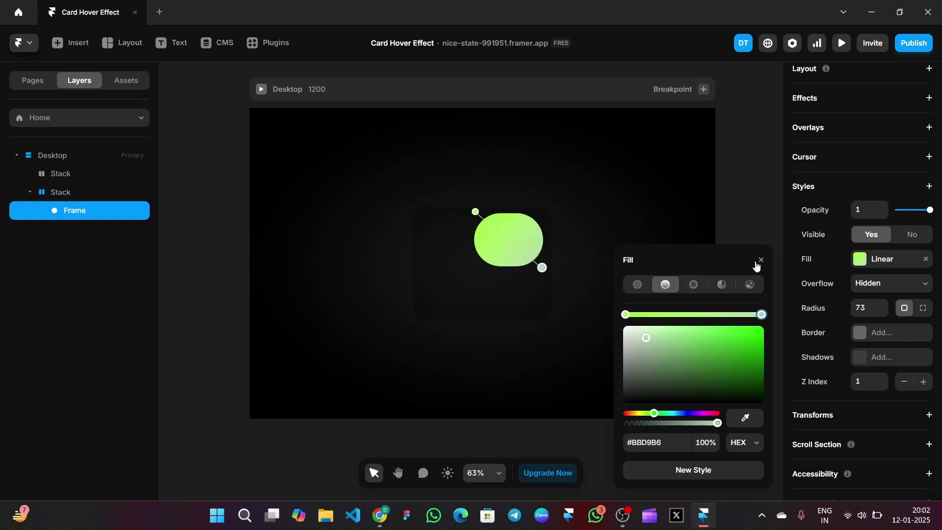
pyautogui.click(760, 260)
pyautogui.click(927, 185)
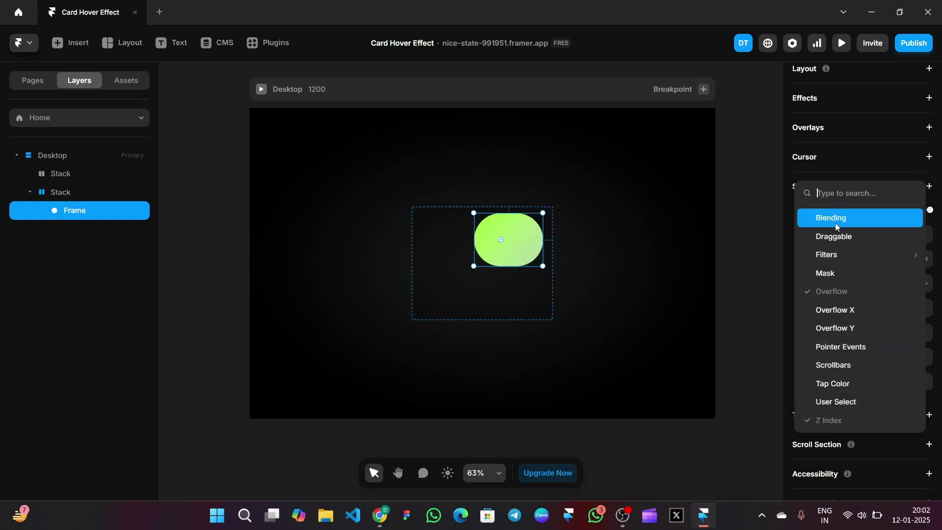
# Add a Blur filter of 80 to the gradient pill to turn it into a glow
pyautogui.moveTo(837, 265)
pyautogui.click(755, 257)
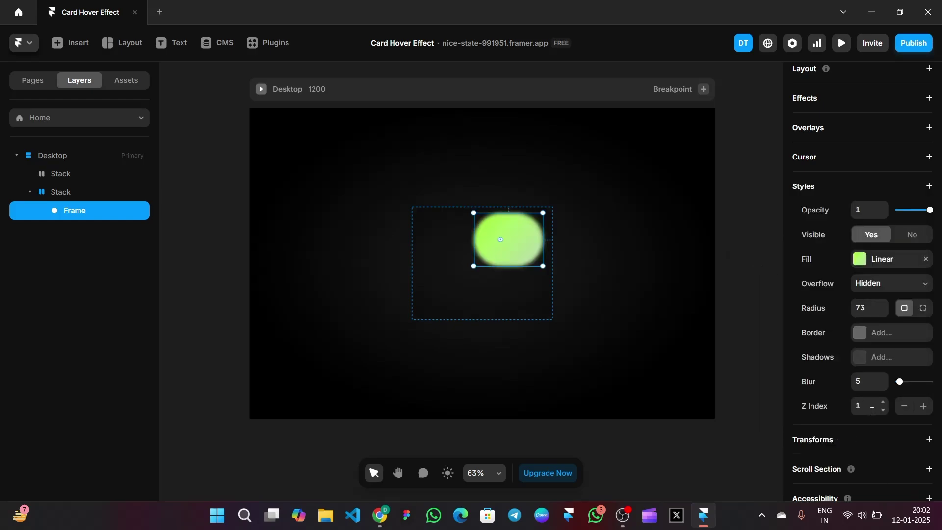
pyautogui.click(866, 379)
pyautogui.write('80')
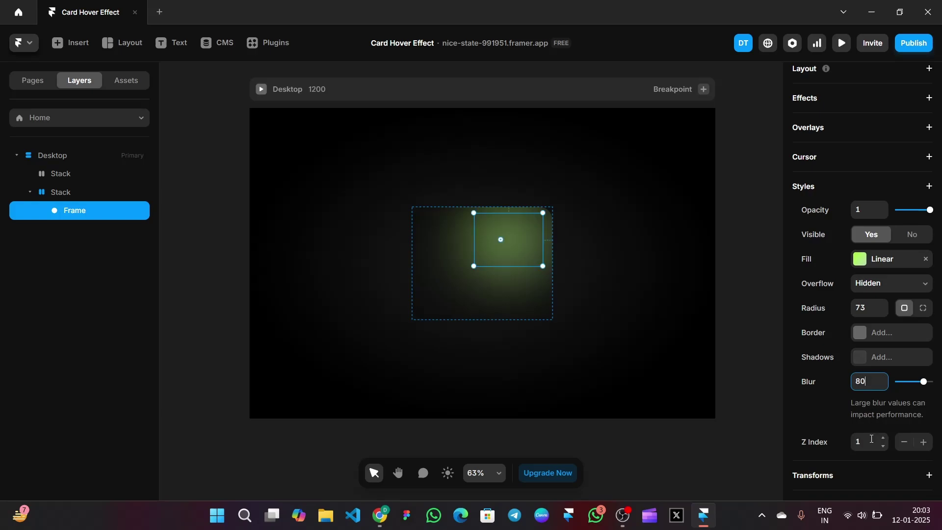
pyautogui.click(741, 249)
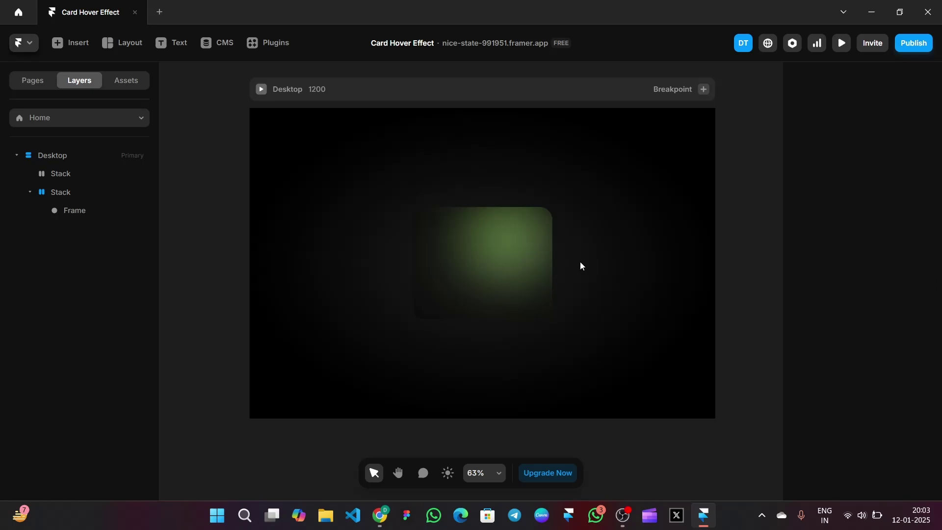
# Draw a new frame over the card and size it 361×290
pyautogui.click(123, 43)
pyautogui.click(125, 75)
pyautogui.moveTo(427, 222)
pyautogui.mouseDown()
pyautogui.moveTo(513, 300)
pyautogui.moveTo(539, 304)
pyautogui.mouseUp()
pyautogui.click(868, 224)
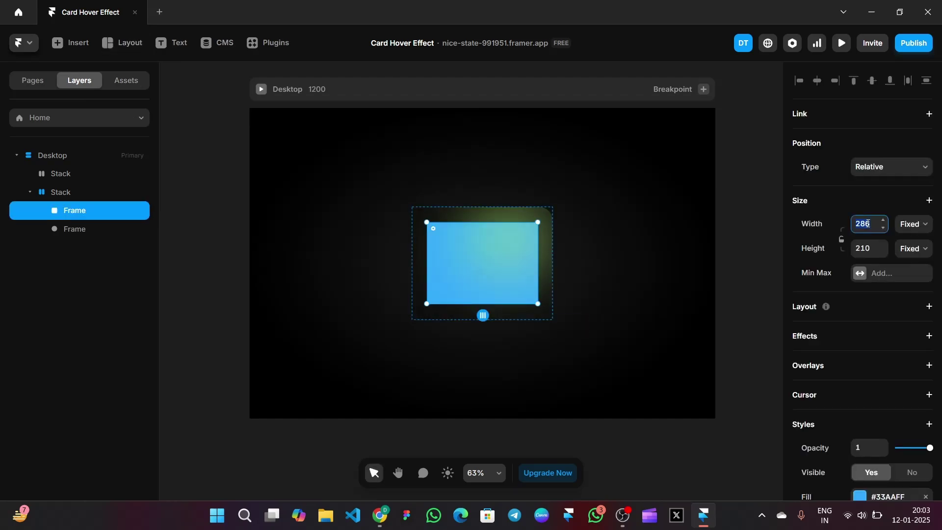
pyautogui.write('361')
pyautogui.press('Return')
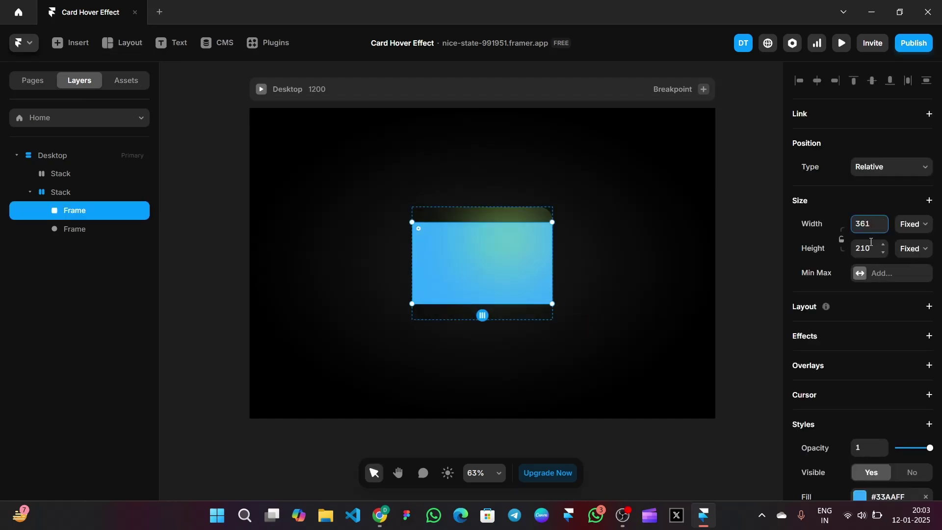
pyautogui.click(872, 242)
pyautogui.write('270')
pyautogui.press('Return')
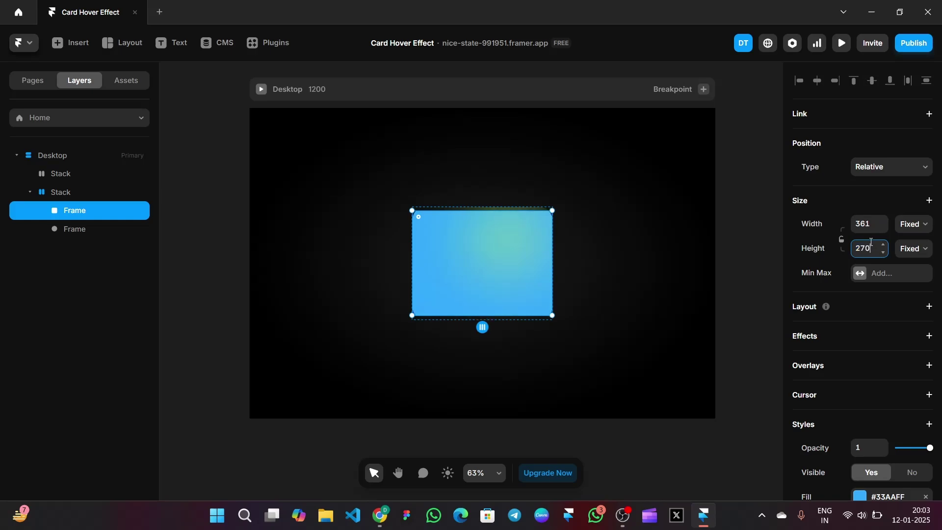
pyautogui.press('BackSpace')
pyautogui.press('BackSpace')
pyautogui.write('90')
pyautogui.press('Return')
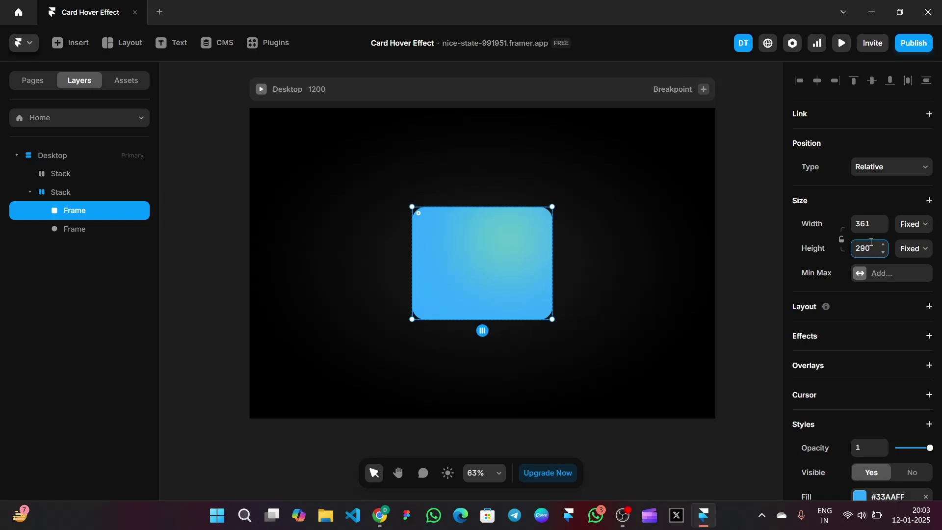
# Fill the new frame #000000 and convert it to a stack layout
pyautogui.scroll(-5, 847, 285)
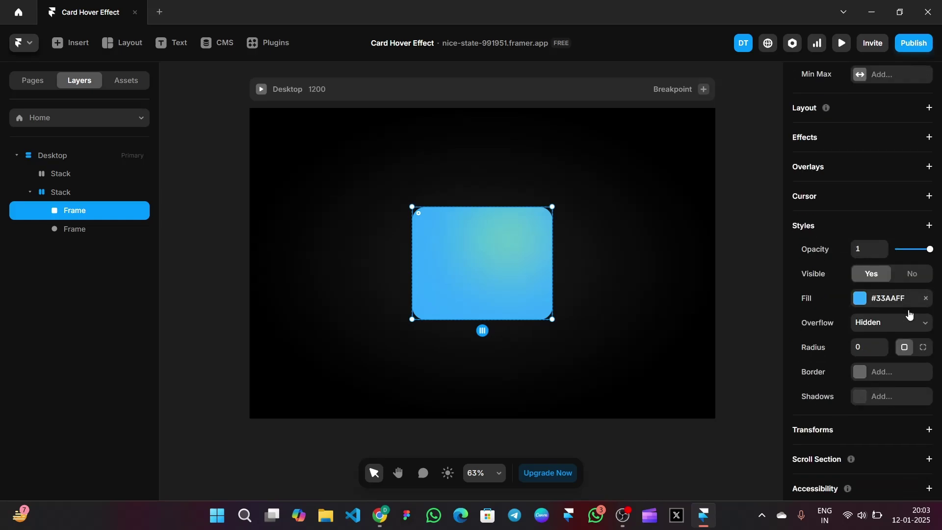
pyautogui.click(863, 287)
pyautogui.moveTo(692, 367); pyautogui.dragTo(632, 479)
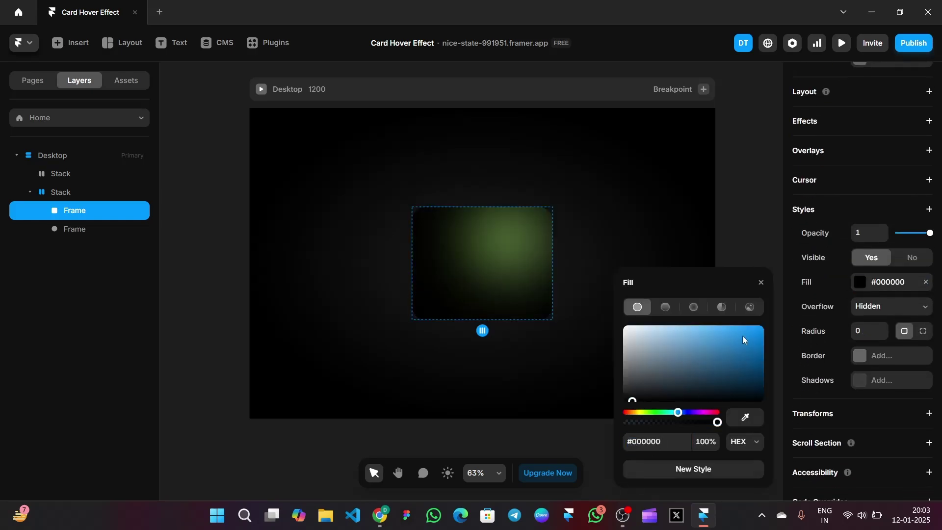
pyautogui.scroll(3, 868, 304)
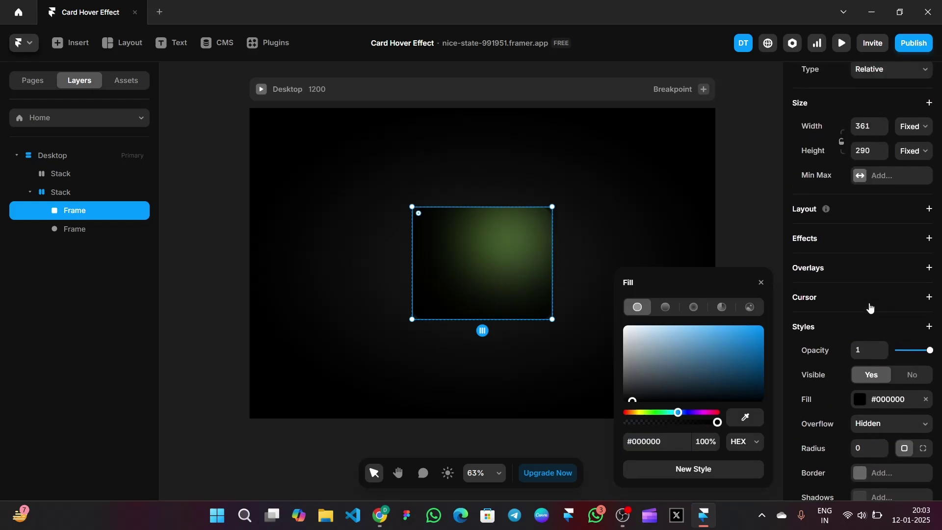
pyautogui.click(925, 209)
# Distribute the stack's items from the start with padding 25 and corner radius 33
pyautogui.scroll(-5, 888, 280)
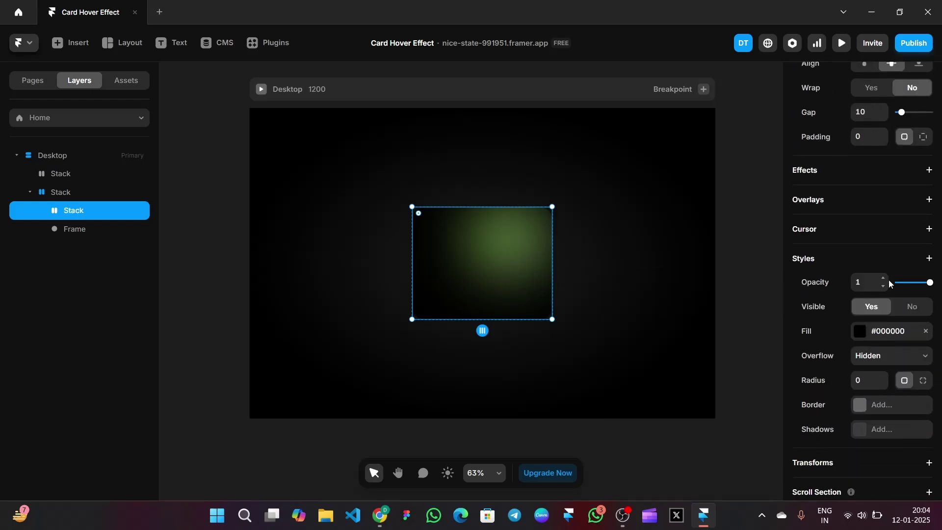
pyautogui.scroll(5, 876, 283)
pyautogui.click(874, 194)
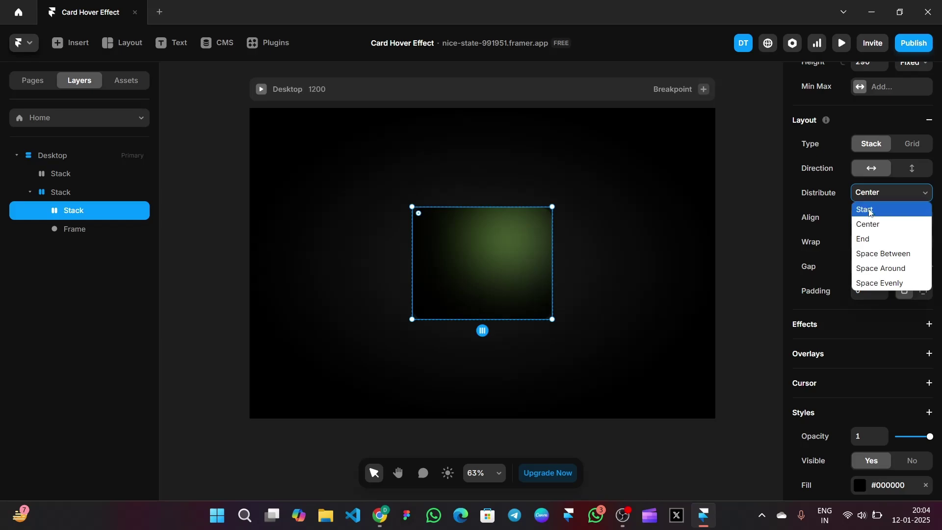
pyautogui.click(870, 209)
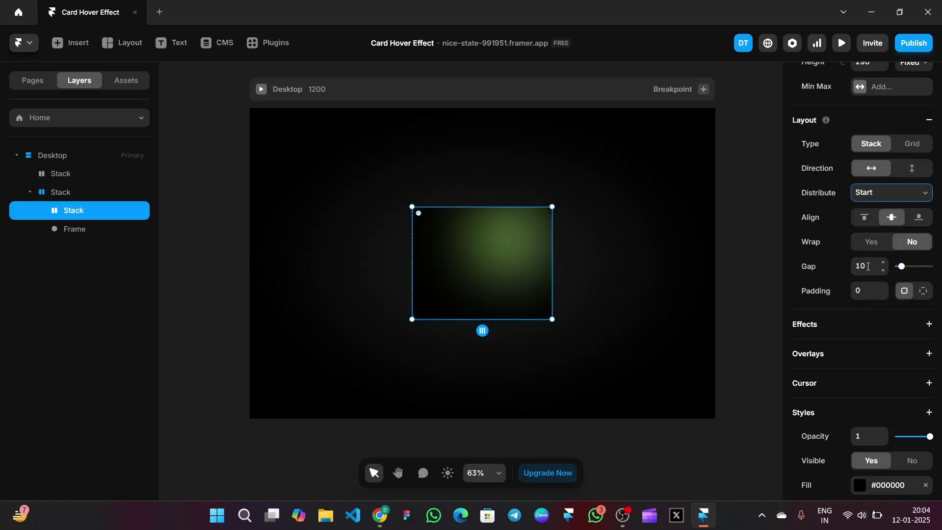
pyautogui.click(864, 293)
pyautogui.write('25')
pyautogui.scroll(-5, 843, 236)
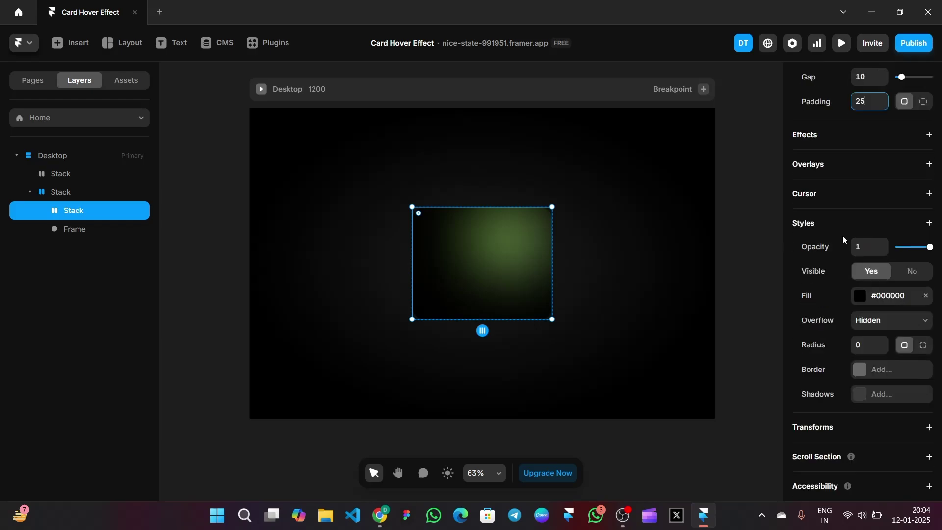
pyautogui.click(861, 276)
pyautogui.write('33')
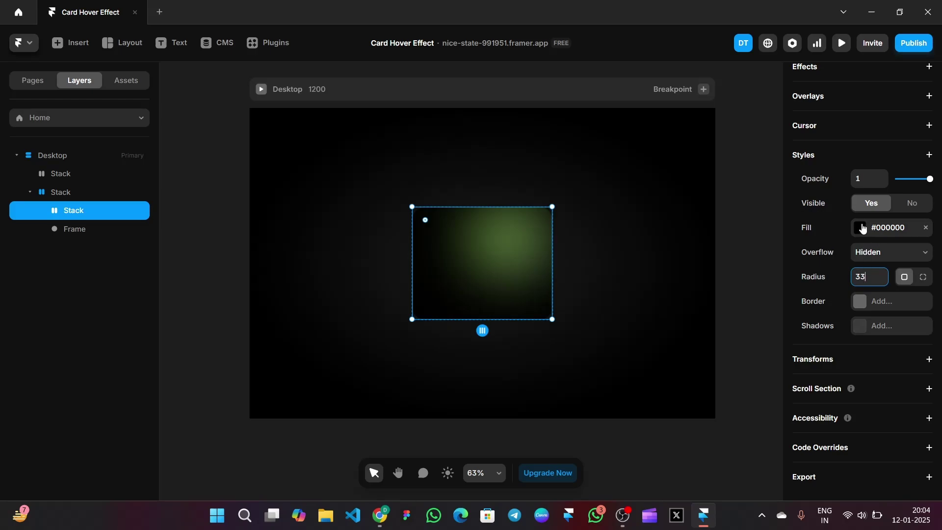
# Set the card's black fill to 24% opacity and add a thin #222222 border
pyautogui.click(866, 230)
pyautogui.click(703, 388)
pyautogui.write('24')
pyautogui.press('Return')
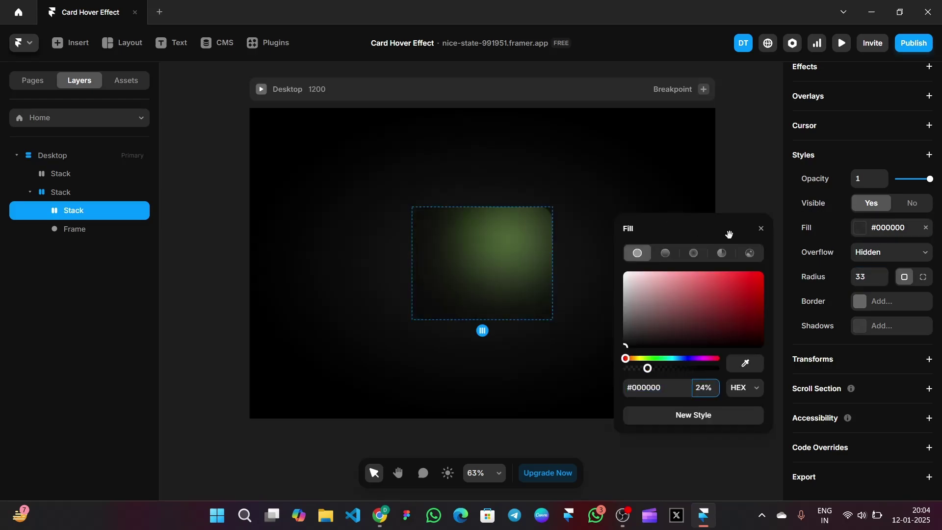
pyautogui.click(761, 229)
pyautogui.click(860, 301)
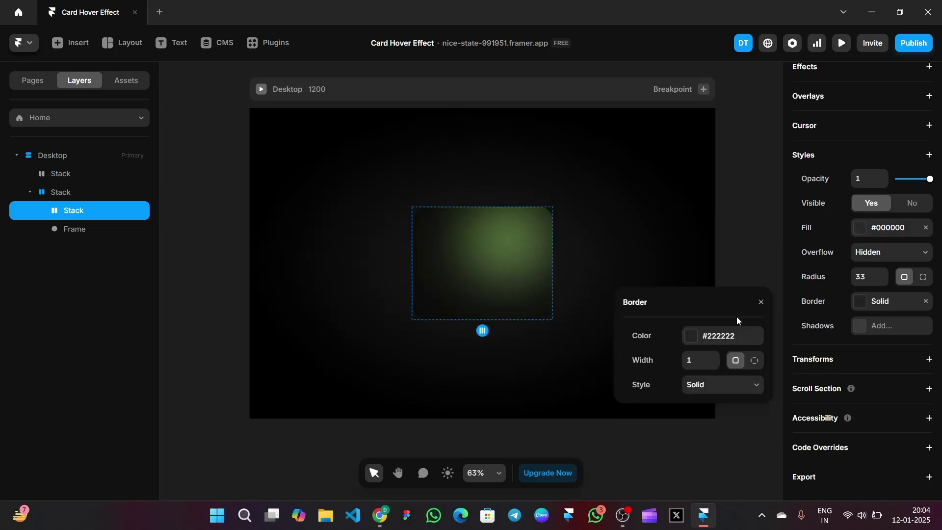
pyautogui.click(762, 301)
pyautogui.click(763, 266)
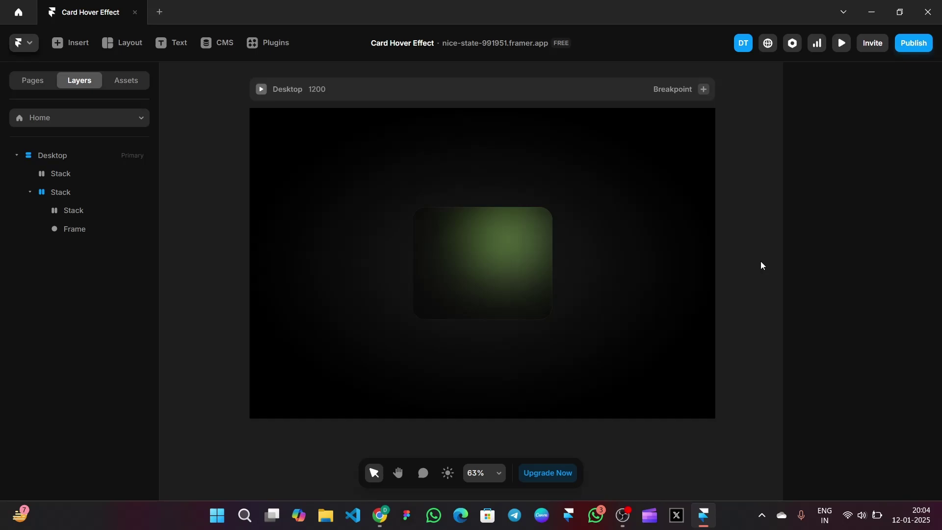
# Add a BG Blur of 5 and a Z Index of 0 to the front card Stack
pyautogui.click(524, 295)
pyautogui.scroll(1, 896, 278)
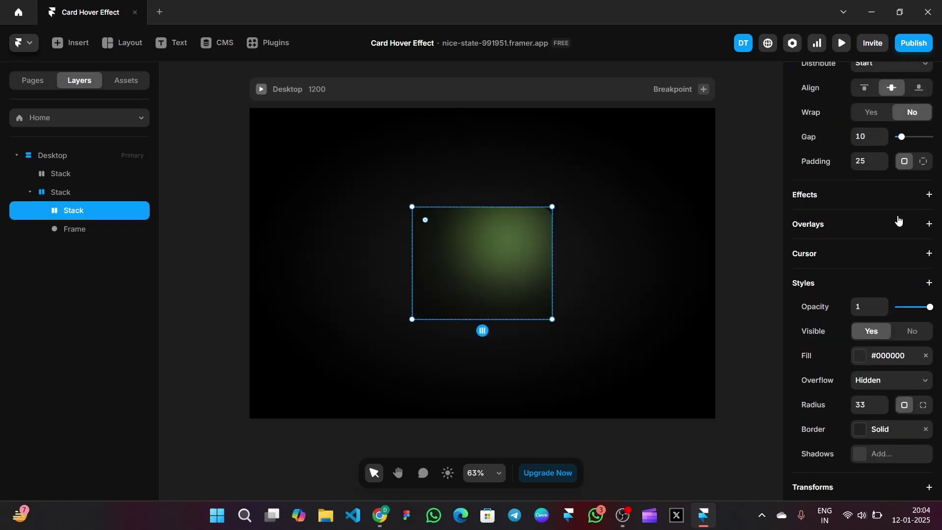
pyautogui.scroll(-1, 903, 223)
pyautogui.click(929, 241)
pyautogui.moveTo(829, 315)
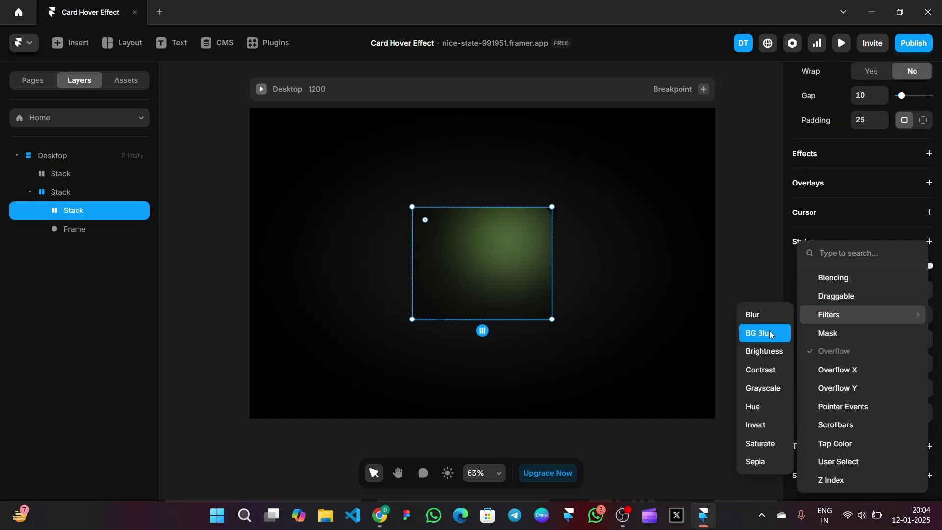
pyautogui.click(770, 334)
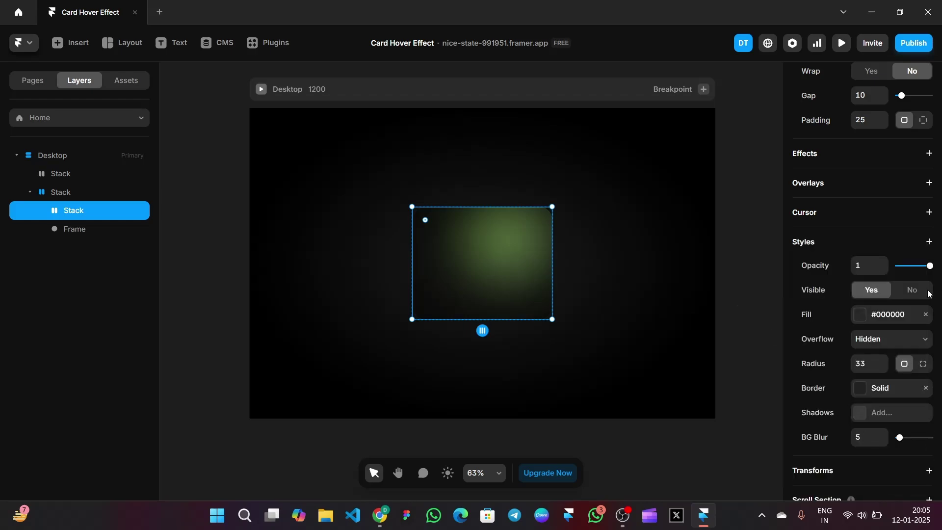
pyautogui.click(929, 241)
pyautogui.click(827, 481)
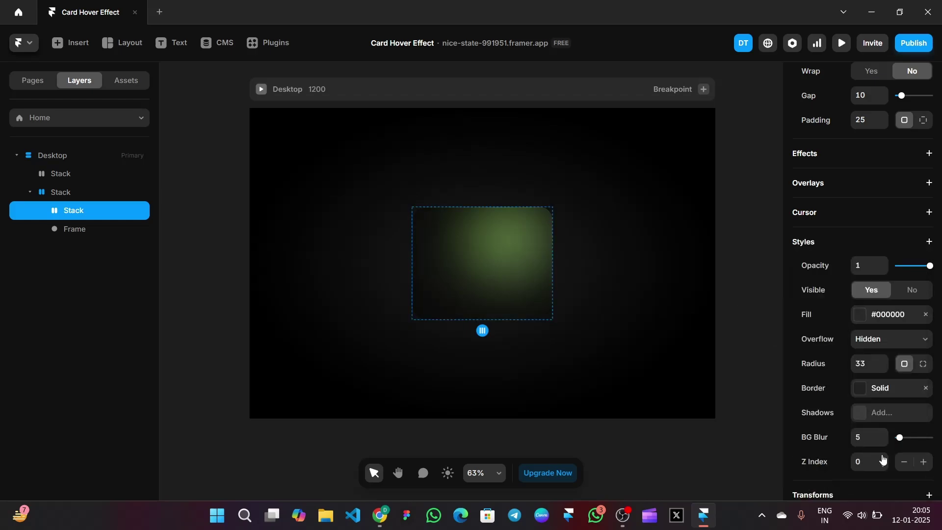
pyautogui.click(750, 212)
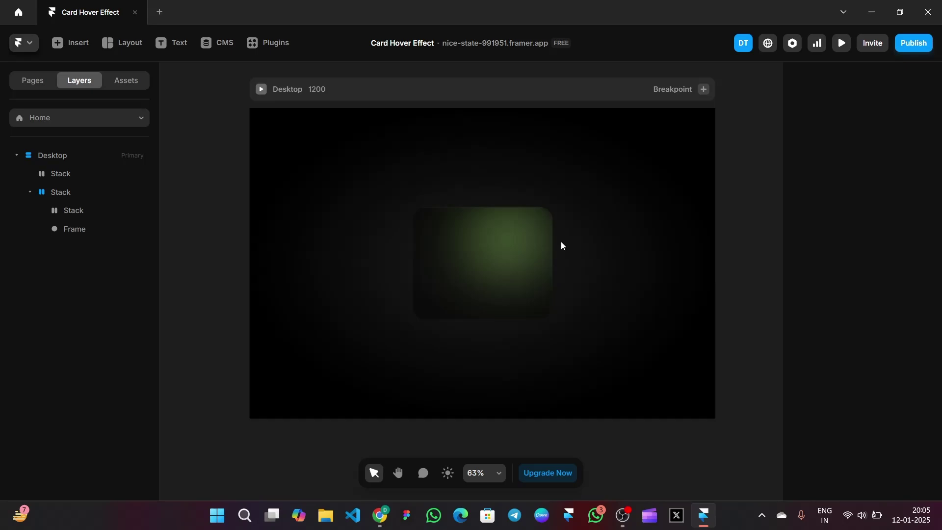
# Place a Memoji component in the card and lock its aspect at 60 px width
pyautogui.click(70, 43)
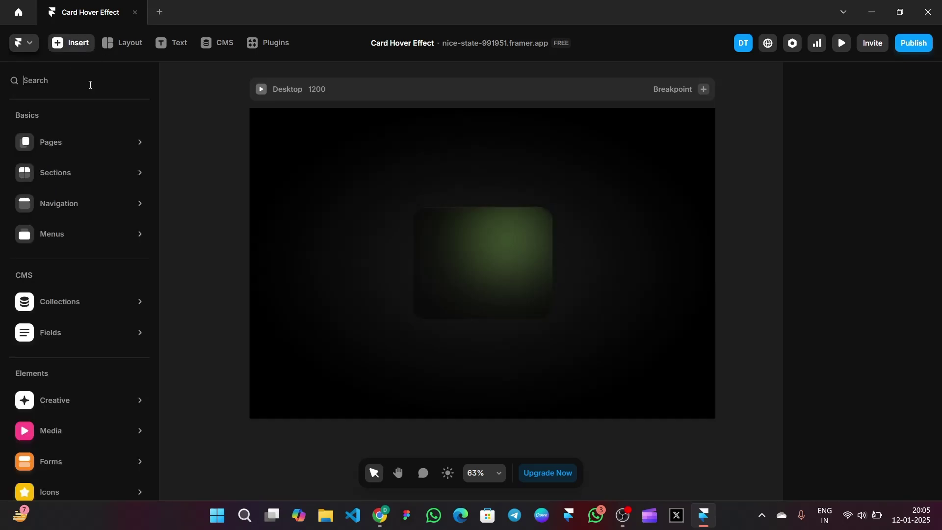
pyautogui.scroll(-3, 98, 388)
pyautogui.moveTo(97, 395)
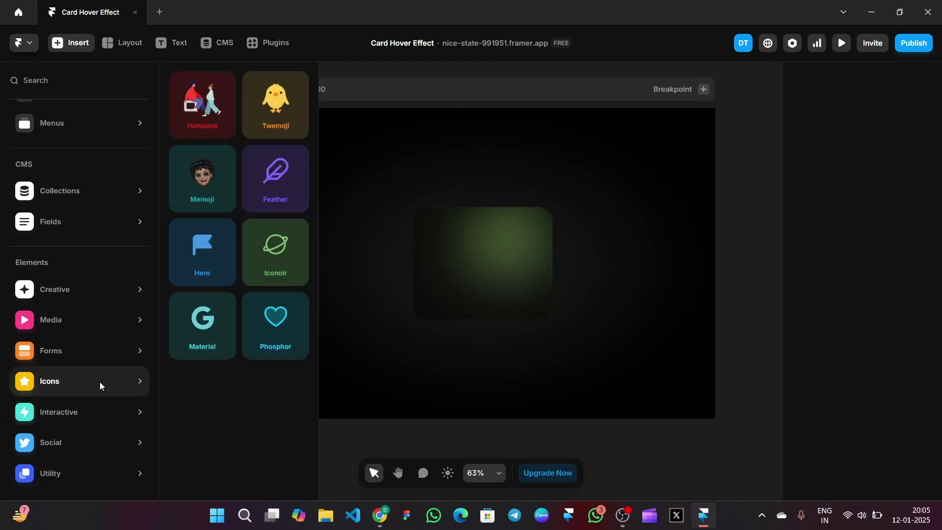
pyautogui.moveTo(276, 179); pyautogui.dragTo(435, 231)
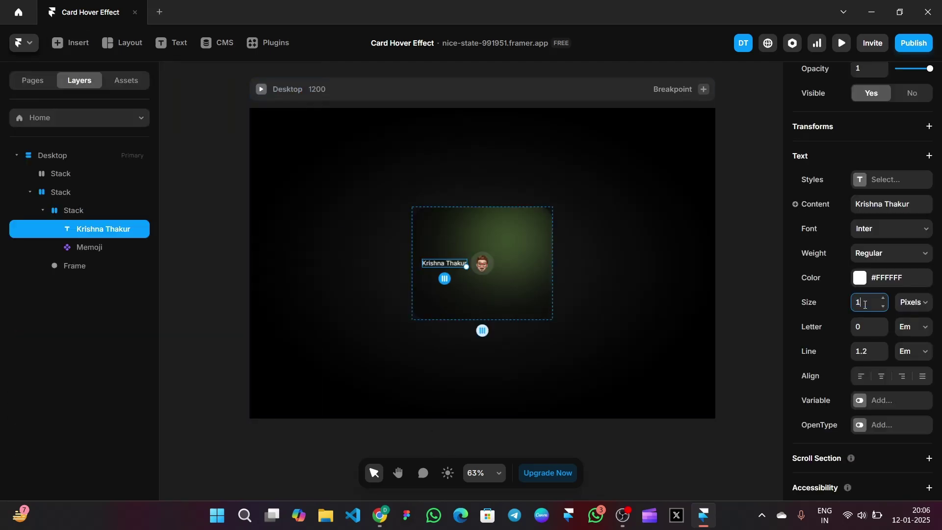
pyautogui.click(866, 304)
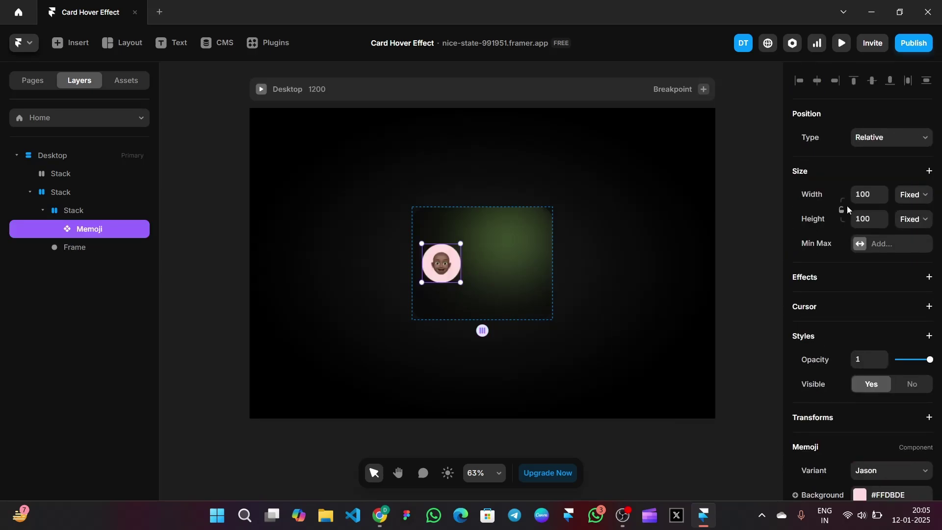
pyautogui.click(842, 210)
pyautogui.click(860, 196)
pyautogui.press('Return')
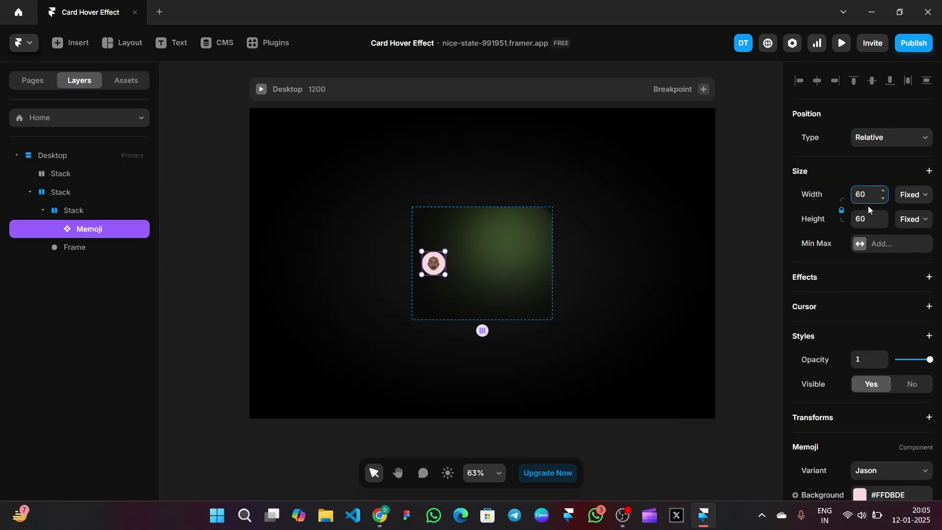
# Switch the memoji to Nataniel with a #FFFFFF background at 10% opacity, and reposition it
pyautogui.scroll(-3, 867, 206)
pyautogui.click(867, 317)
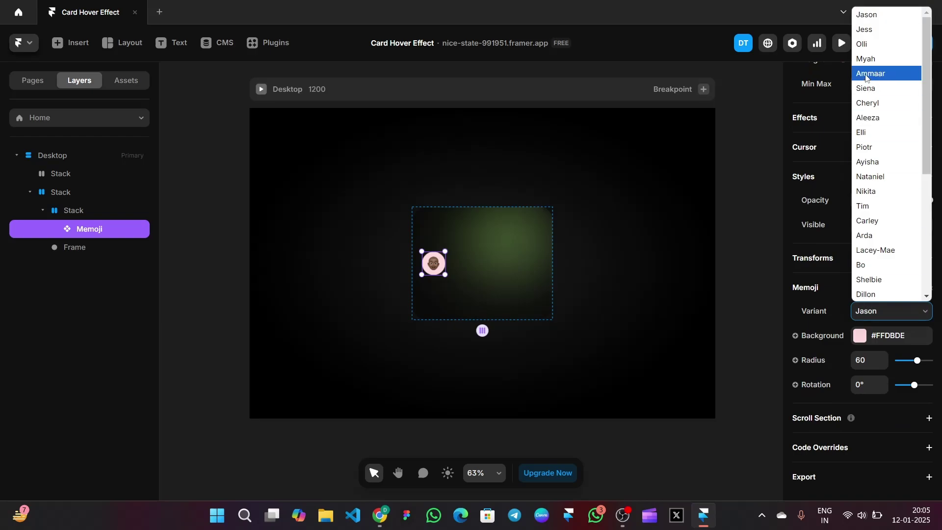
pyautogui.click(871, 177)
pyautogui.click(866, 337)
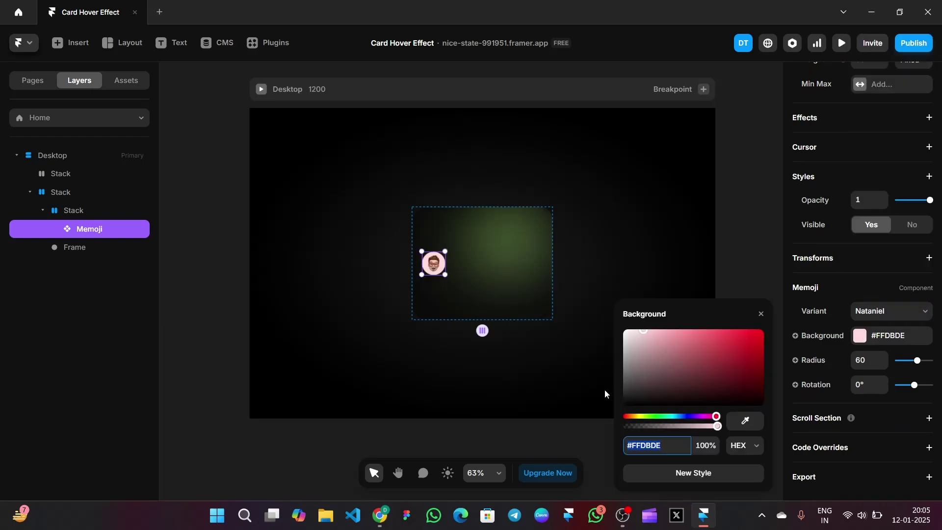
pyautogui.write('FFFFFF')
pyautogui.press('Return')
pyautogui.click(707, 444)
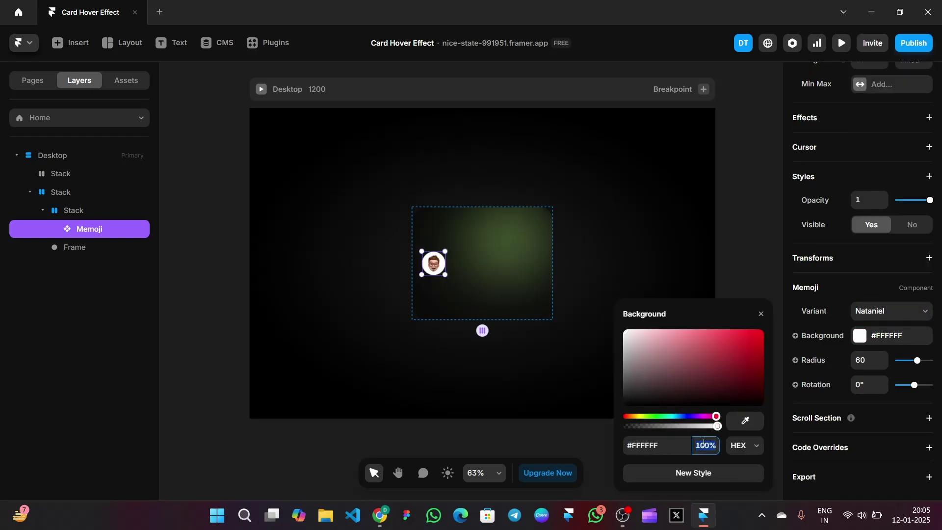
pyautogui.write('10')
pyautogui.press('Return')
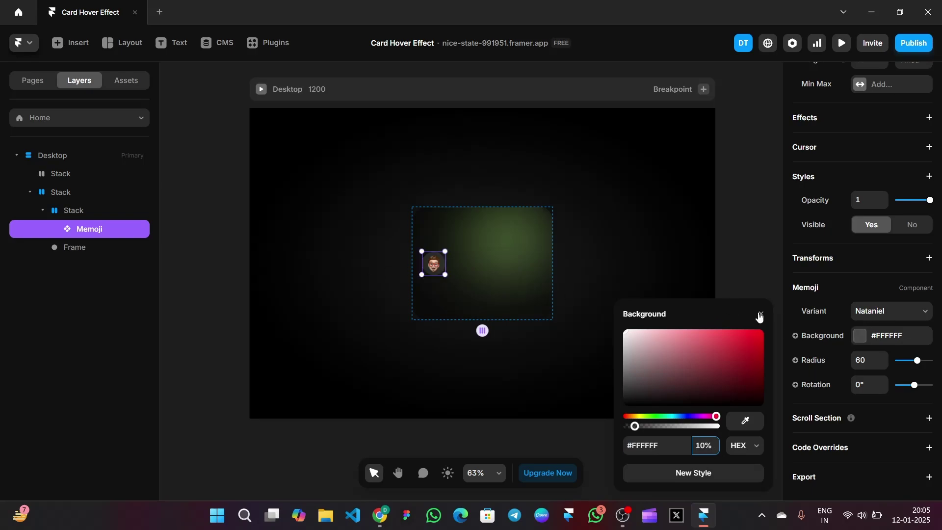
pyautogui.click(761, 314)
pyautogui.moveTo(435, 260); pyautogui.dragTo(474, 239)
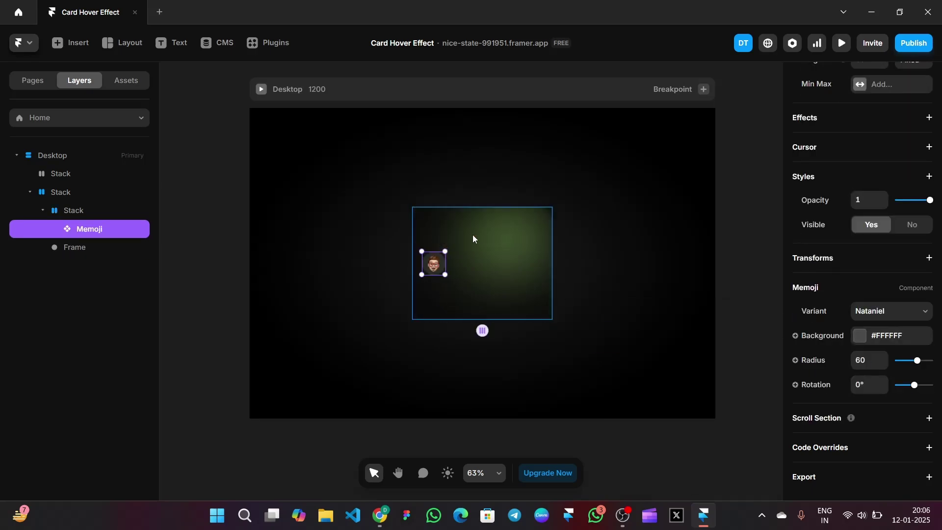
pyautogui.click(741, 245)
# Add a name text layer to the card in white Kalnia font
pyautogui.press('t')
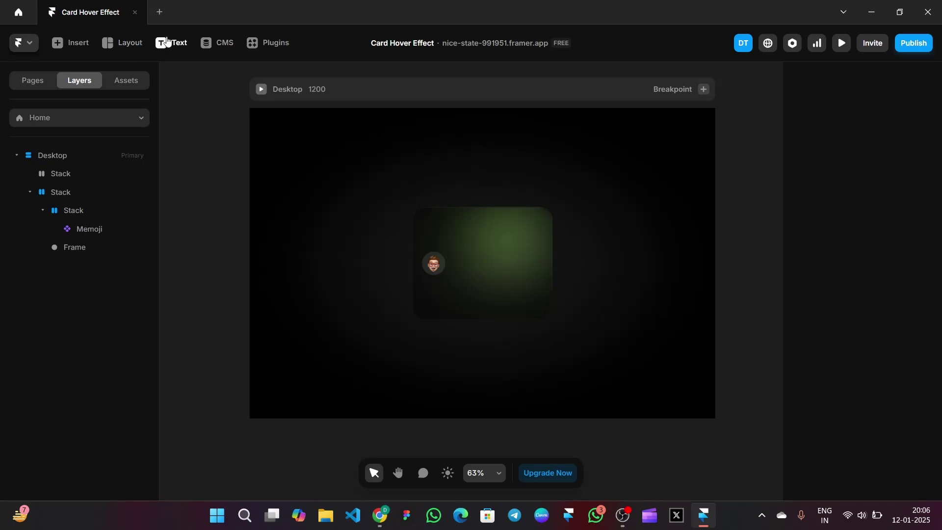
pyautogui.click(425, 283)
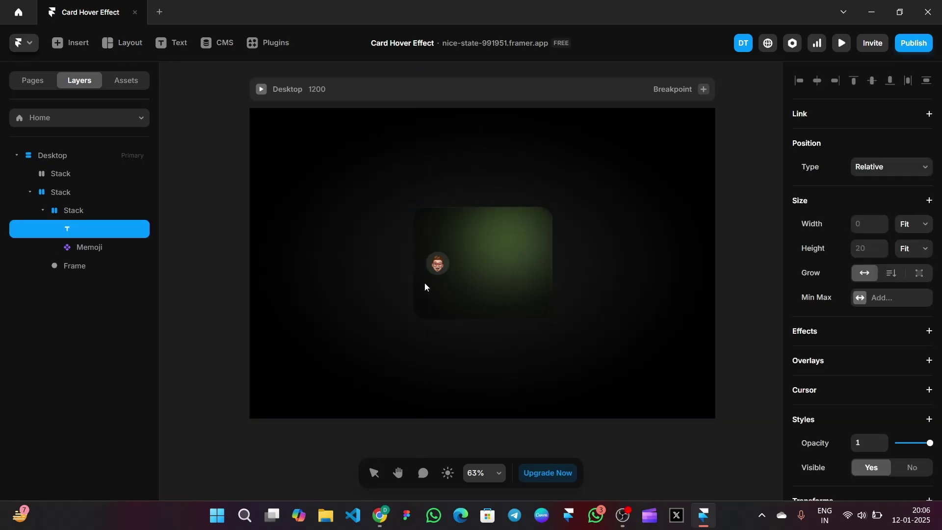
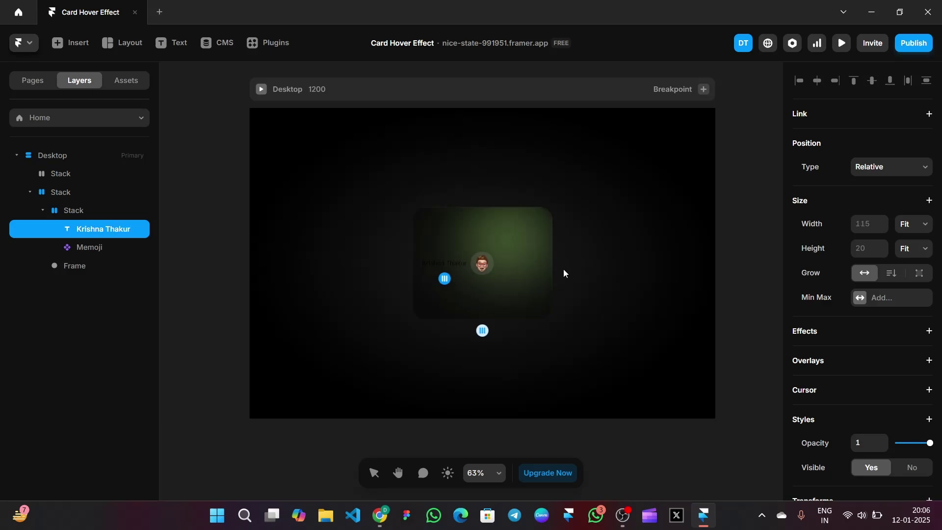
pyautogui.press('Escape')
pyautogui.scroll(-6, 841, 320)
pyautogui.click(860, 348)
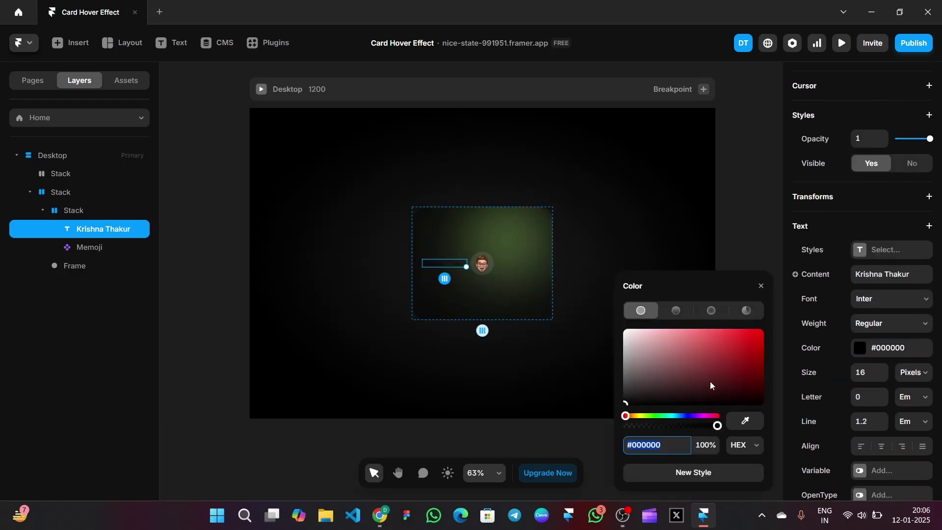
pyautogui.moveTo(711, 382); pyautogui.dragTo(608, 311)
pyautogui.click(756, 292)
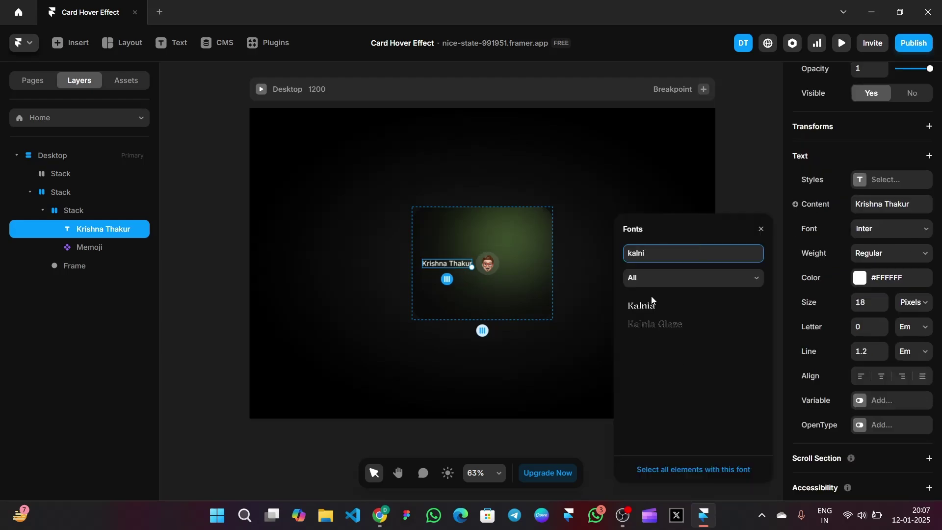
pyautogui.click(652, 300)
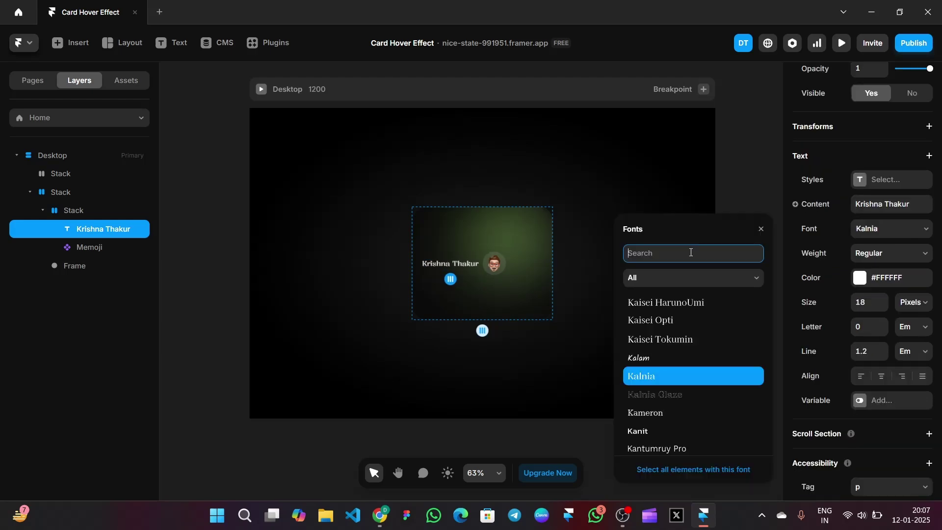
pyautogui.click(761, 229)
# Make the card stack vertical and left-aligned, with the memoji above the name
pyautogui.click(492, 230)
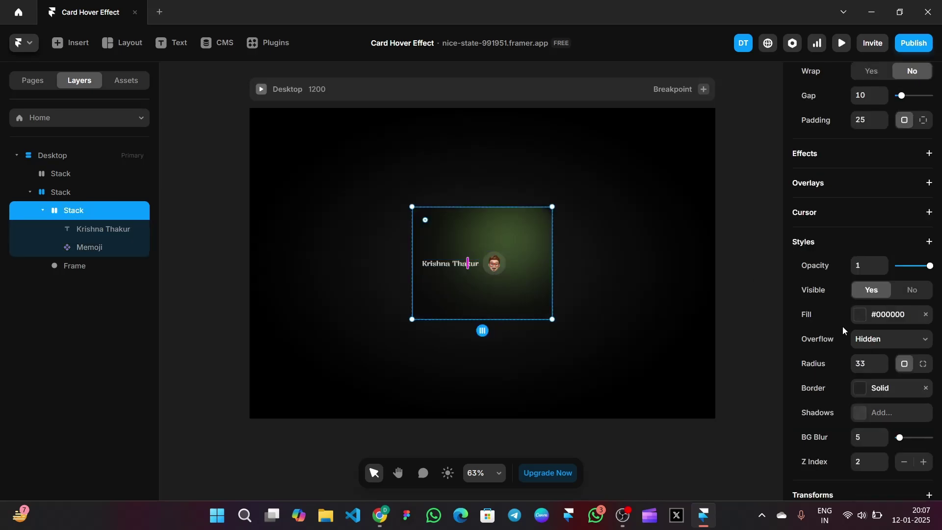
pyautogui.scroll(3, 844, 326)
pyautogui.click(915, 130)
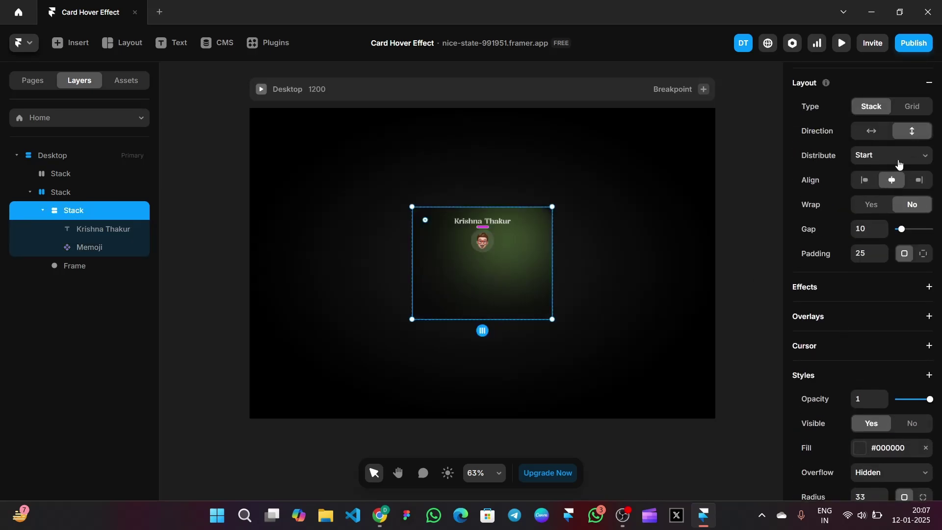
pyautogui.click(865, 180)
pyautogui.moveTo(439, 247); pyautogui.dragTo(465, 253)
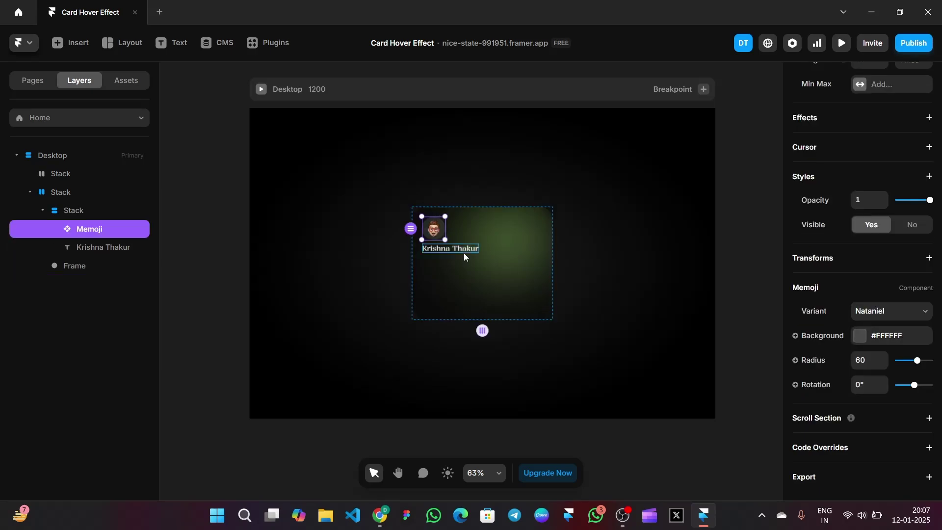
pyautogui.rightClick(465, 249)
# Duplicate the name as 'I'm a designer by Profession and Framer Expert By Experts' in 10 px Inter
pyautogui.click(497, 323)
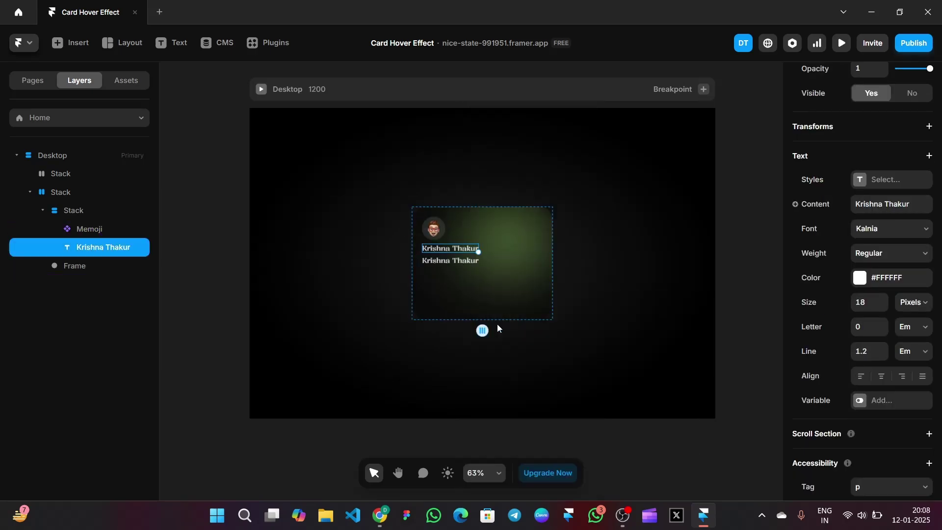
pyautogui.scroll(-5, 914, 350)
pyautogui.click(881, 308)
pyautogui.press('BackSpace')
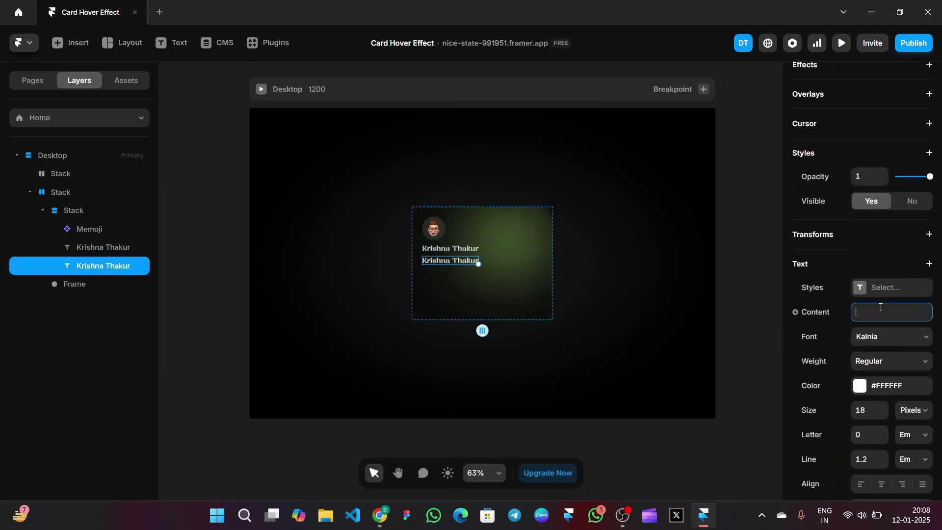
pyautogui.write("I'm a designer by Profession")
pyautogui.write(' and Framer Exp')
pyautogui.write('ert By')
pyautogui.write(' Experts')
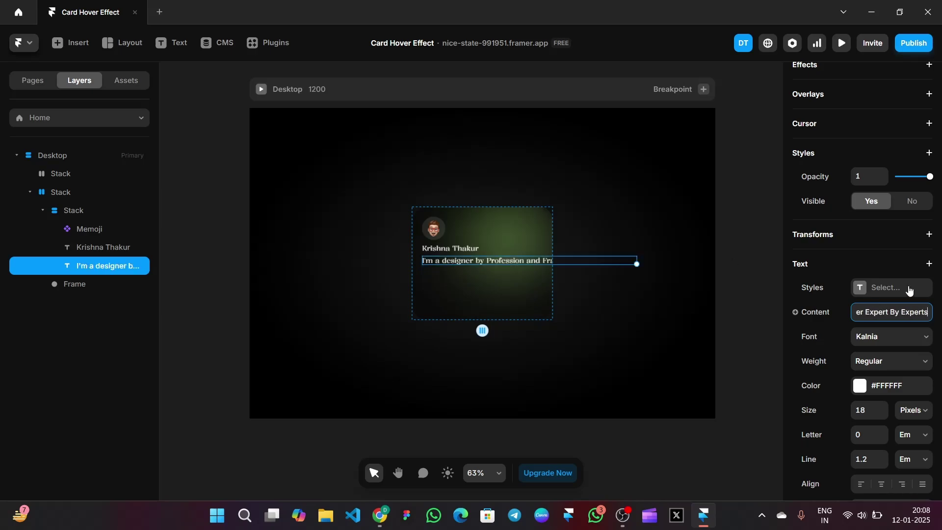
pyautogui.scroll(-3, 881, 305)
pyautogui.click(857, 269)
pyautogui.write('10')
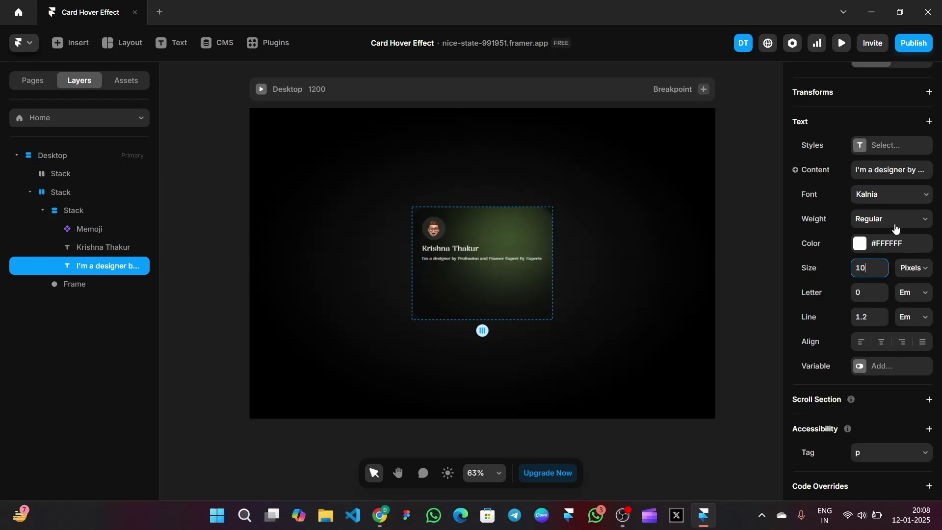
pyautogui.click(887, 192)
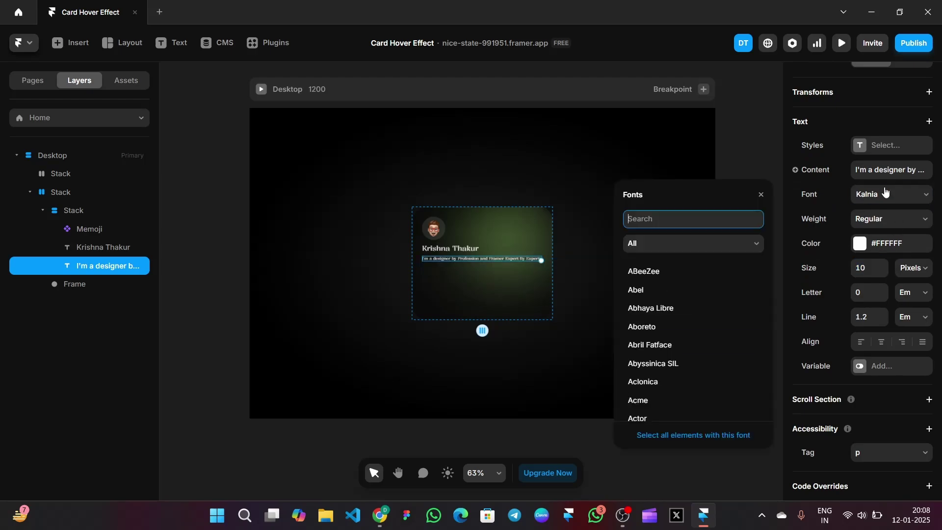
pyautogui.write('inter')
pyautogui.press('Return')
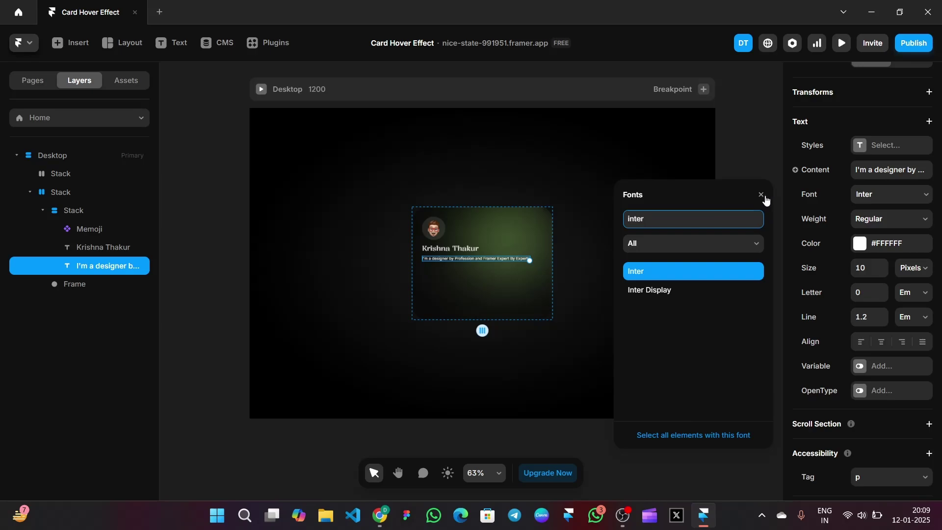
pyautogui.click(762, 196)
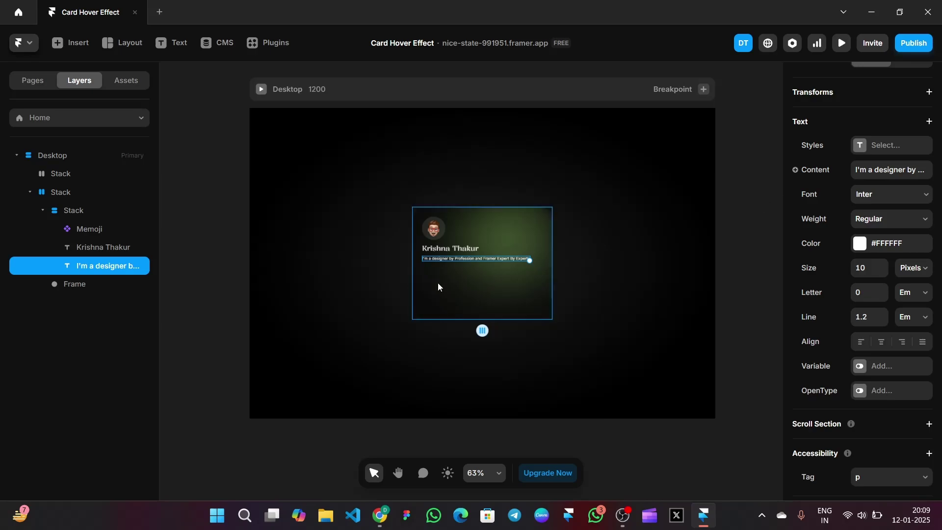
# Break the description onto two lines before 'and'
pyautogui.doubleClick(477, 257)
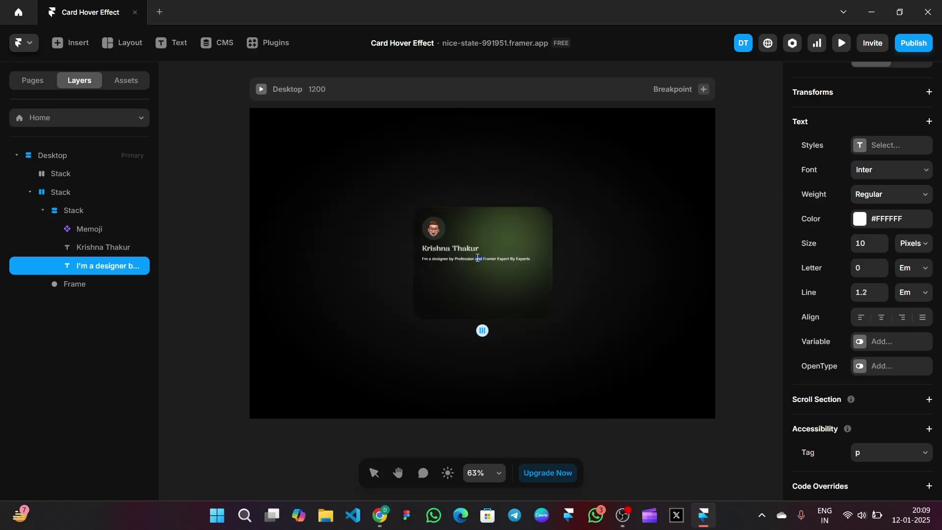
pyautogui.press('Return')
pyautogui.press('Escape')
pyautogui.click(738, 240)
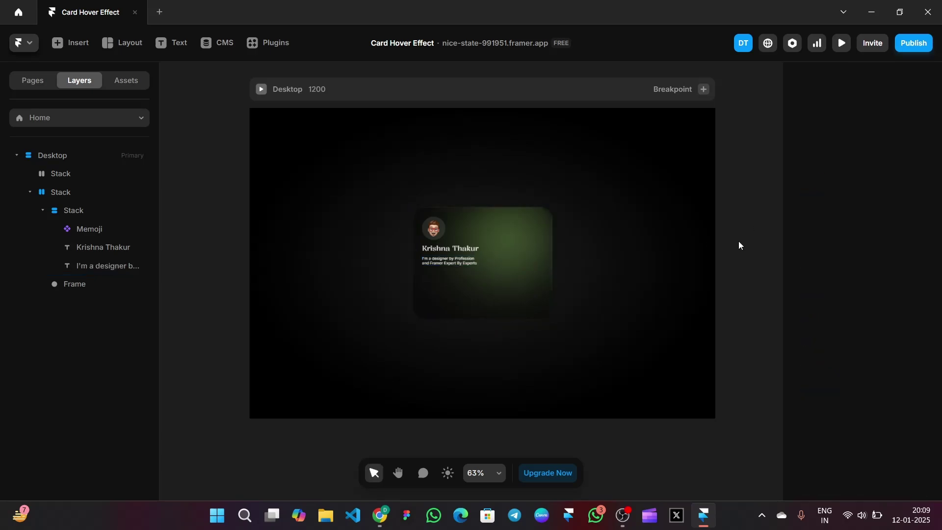
# Wrap the name and description in a new left-aligned stack
pyautogui.click(457, 266)
pyautogui.click(456, 265)
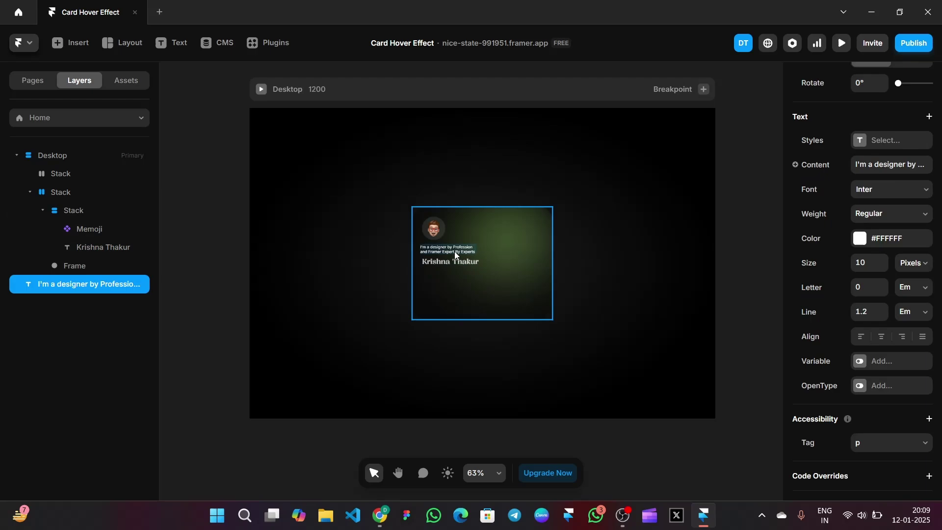
pyautogui.keyDown('shift'); pyautogui.click(454, 251); pyautogui.keyUp('shift')
pyautogui.rightClick(446, 252)
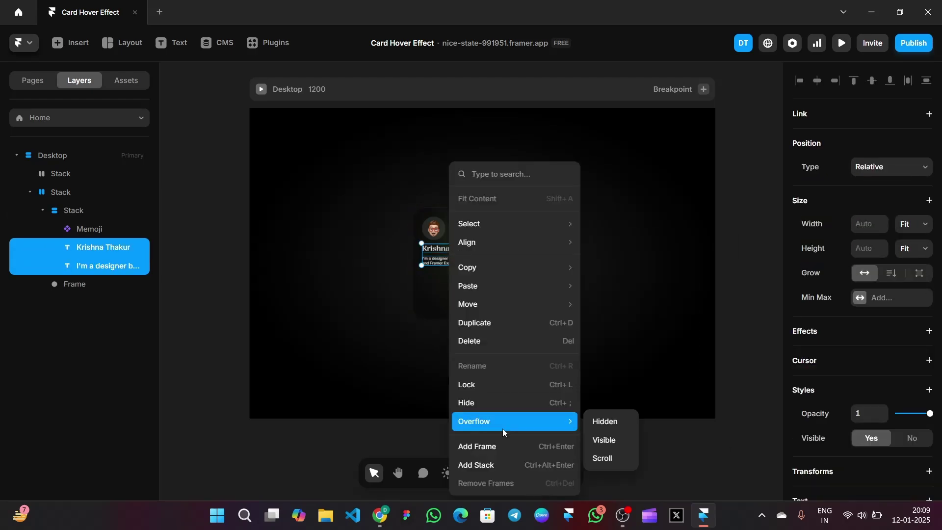
pyautogui.click(500, 466)
pyautogui.click(873, 406)
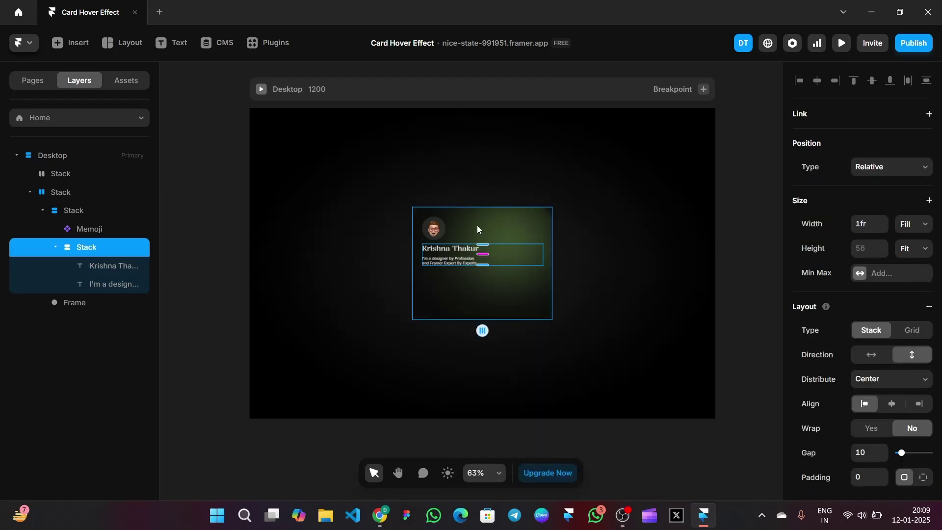
pyautogui.click(724, 234)
pyautogui.click(122, 43)
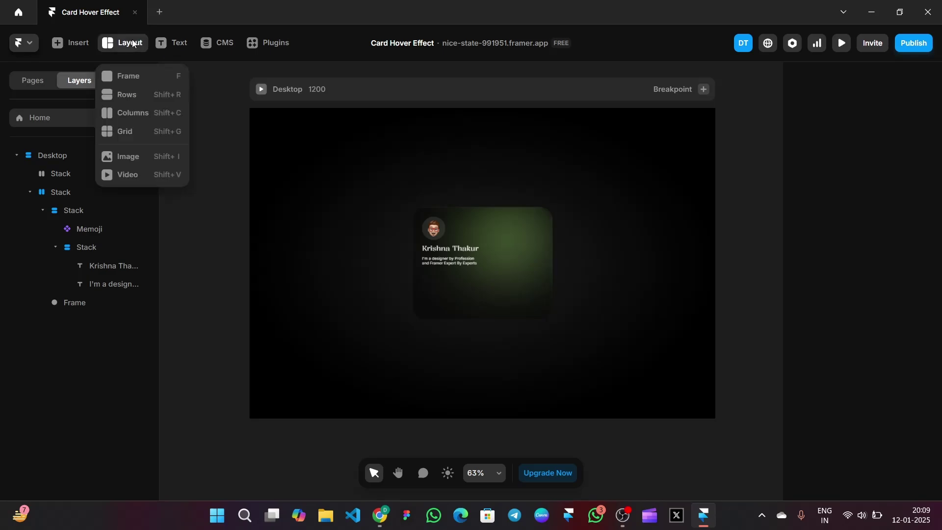
# Draw a small frame and place it in the card stack below the description
pyautogui.click(139, 77)
pyautogui.moveTo(423, 273); pyautogui.dragTo(458, 290)
pyautogui.moveTo(439, 226); pyautogui.dragTo(444, 258)
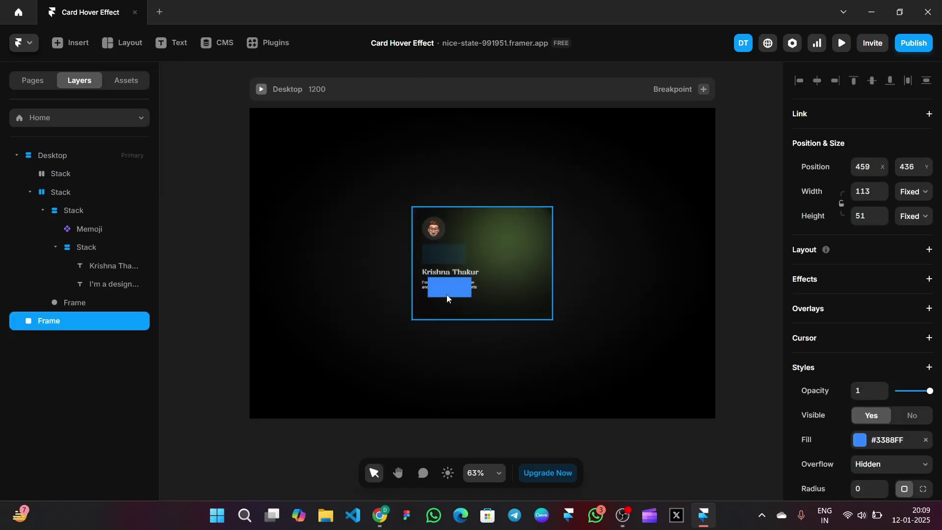
pyautogui.moveTo(448, 298); pyautogui.dragTo(447, 305)
pyautogui.scroll(-1, 847, 290)
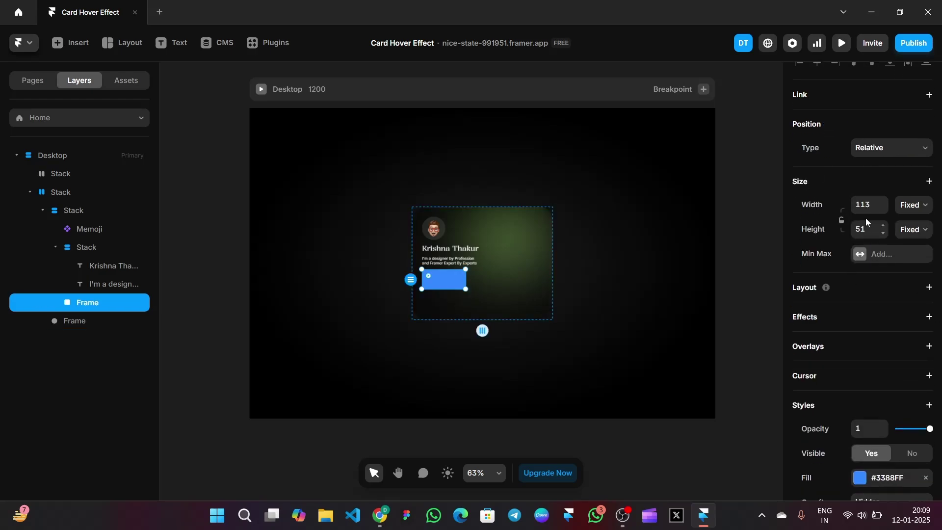
pyautogui.scroll(-4, 869, 265)
# Replace the frame's fill with black at 81% opacity
pyautogui.click(927, 268)
pyautogui.click(860, 267)
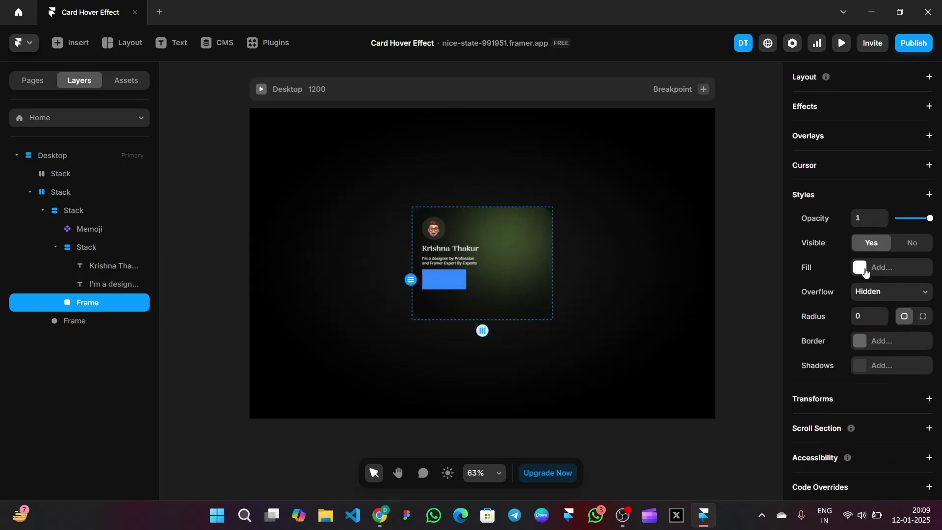
pyautogui.click(861, 268)
pyautogui.moveTo(668, 354); pyautogui.dragTo(693, 436)
pyautogui.click(704, 428)
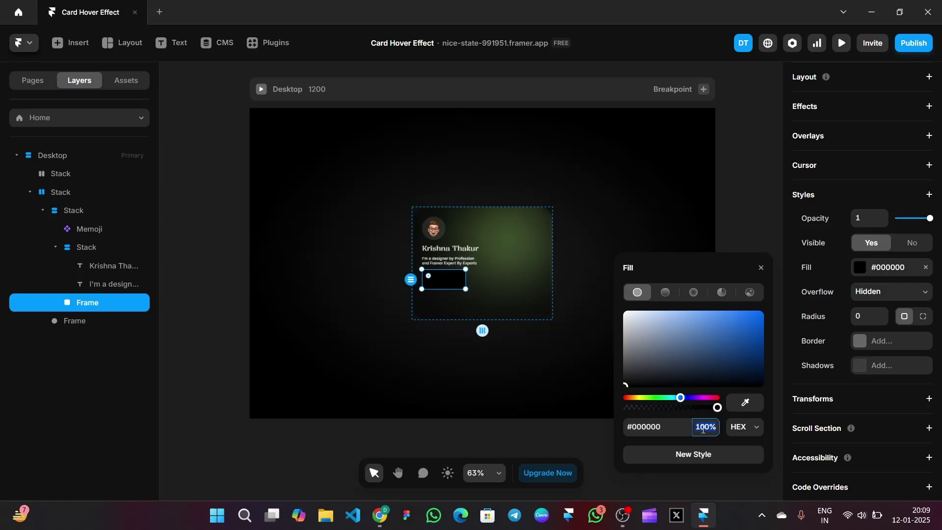
pyautogui.write('24')
pyautogui.press('Return')
pyautogui.press('Up')
pyautogui.press('Up')
pyautogui.press('Up')
pyautogui.press('Up')
pyautogui.press('Up')
pyautogui.press('Up')
pyautogui.press('Up')
pyautogui.press('Up')
pyautogui.press('Up')
pyautogui.press('Up')
pyautogui.press('Up')
pyautogui.press('Up')
pyautogui.press('Up')
pyautogui.press('Up')
pyautogui.press('Up')
pyautogui.press('Up')
pyautogui.press('Up')
pyautogui.press('Up')
pyautogui.press('Up')
pyautogui.press('Up')
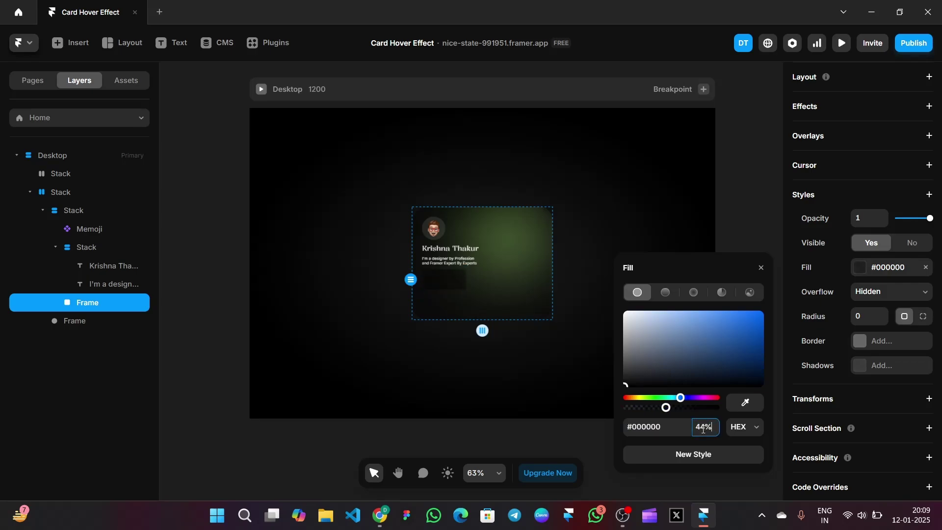
pyautogui.press('Down')
pyautogui.press('Down')
pyautogui.press('Down')
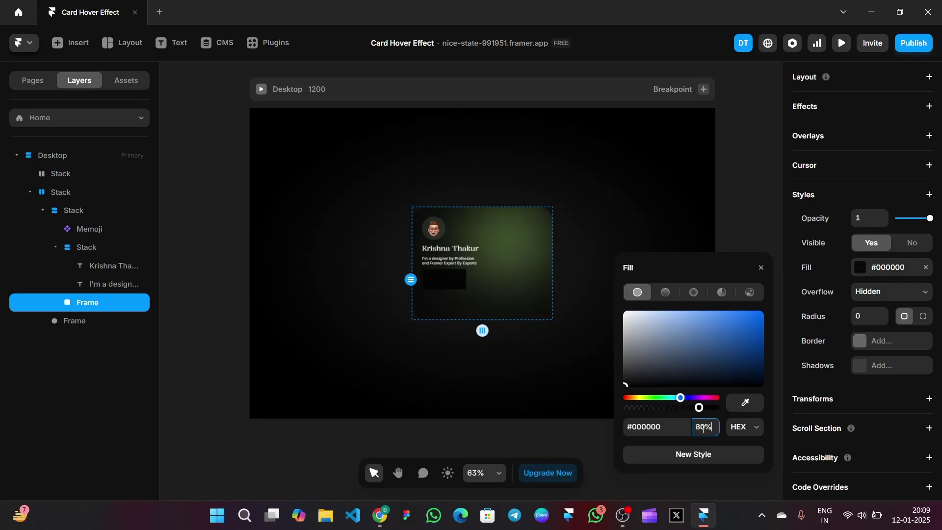
pyautogui.click(762, 269)
# Round the frame's corners to about 33 and give it a stack layout
pyautogui.click(860, 315)
pyautogui.write('33')
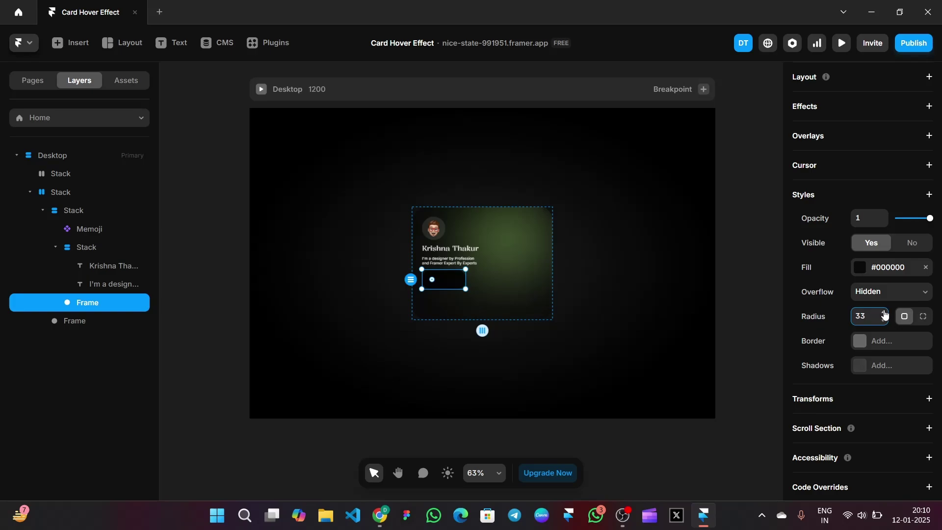
pyautogui.click(886, 314)
pyautogui.click(886, 315)
pyautogui.click(886, 313)
pyautogui.scroll(5, 869, 135)
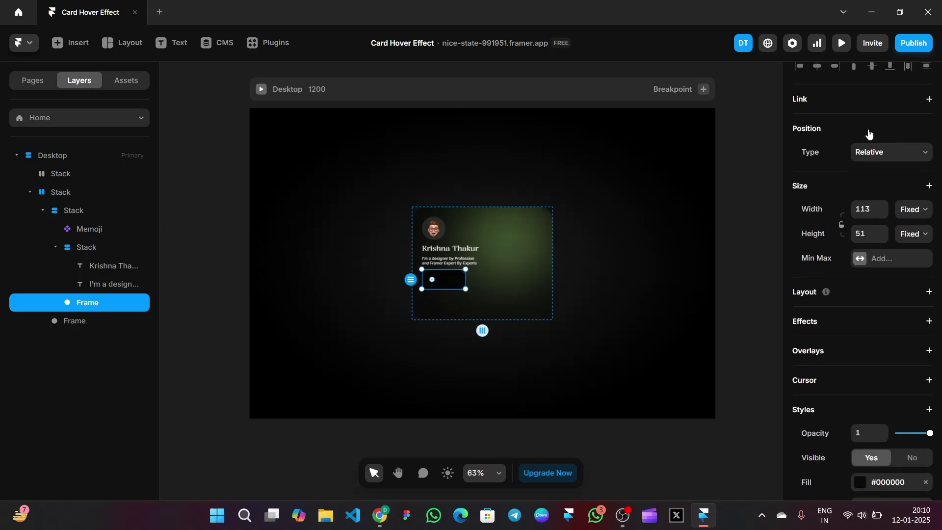
pyautogui.click(871, 294)
# Add 'Framer Expert' text inside the badge and set its width and height to Fit Content
pyautogui.click(170, 42)
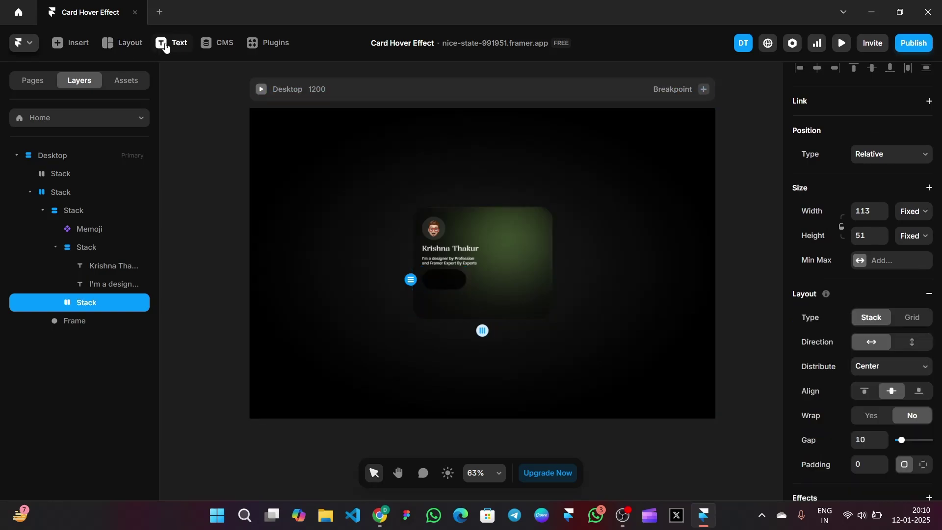
pyautogui.click(431, 278)
pyautogui.write('Framer')
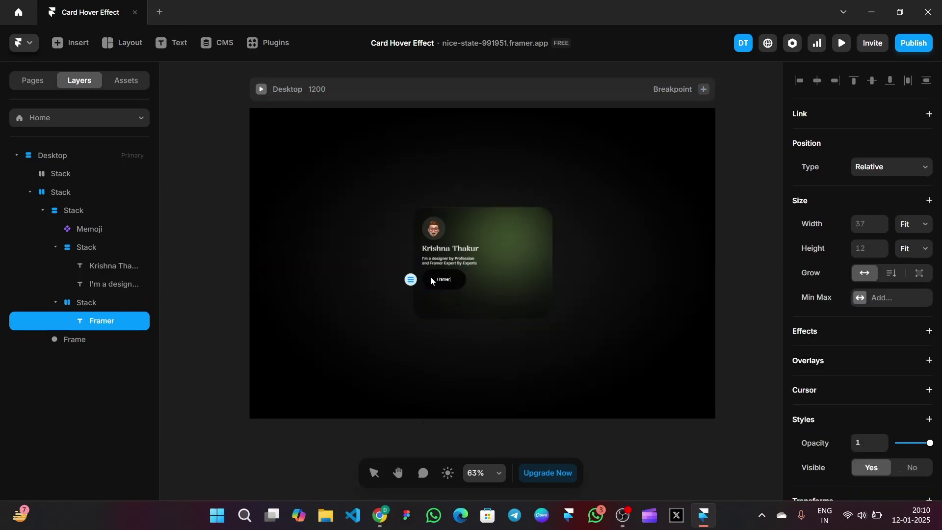
pyautogui.write(' Expert')
pyautogui.press('Escape')
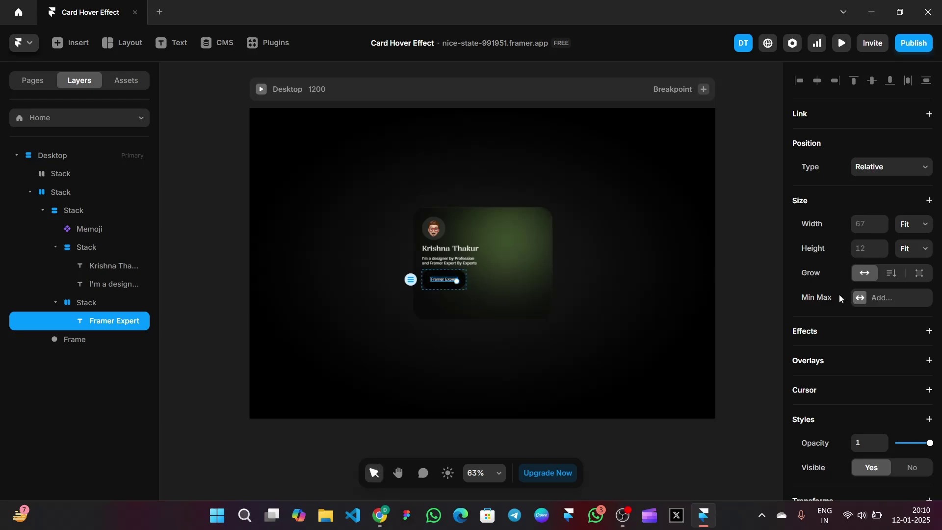
pyautogui.press('Escape')
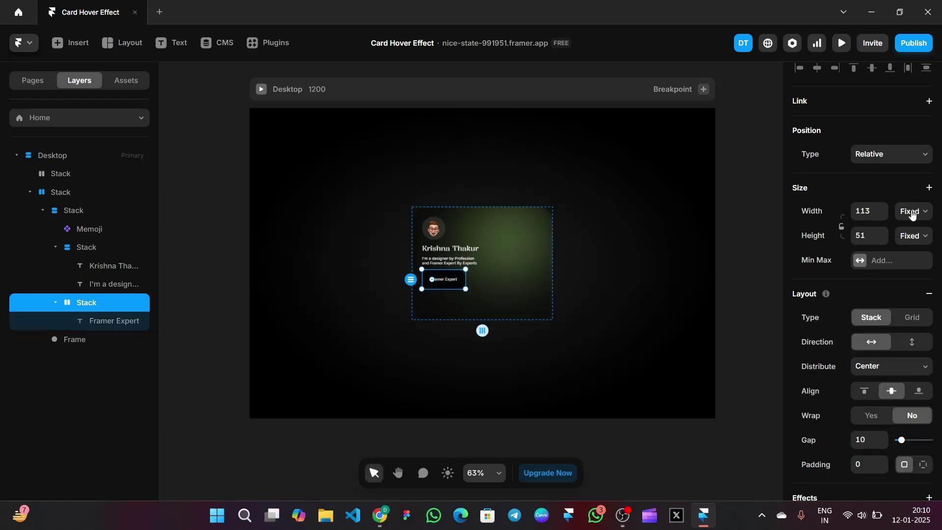
pyautogui.click(914, 211)
pyautogui.click(911, 270)
pyautogui.click(914, 236)
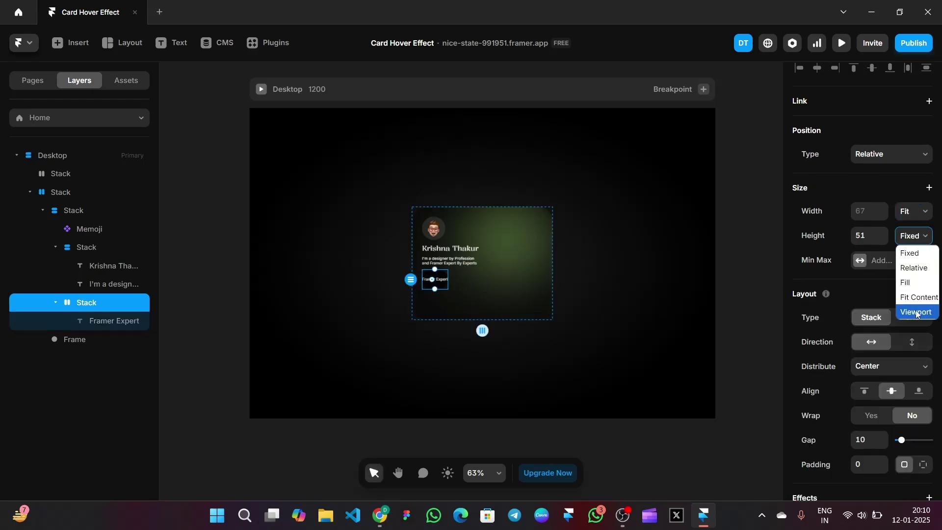
pyautogui.click(916, 277)
# Set the badge's per-side padding to 8 top, 14 right, 8 bottom, 14 left
pyautogui.scroll(-3, 903, 316)
pyautogui.click(925, 315)
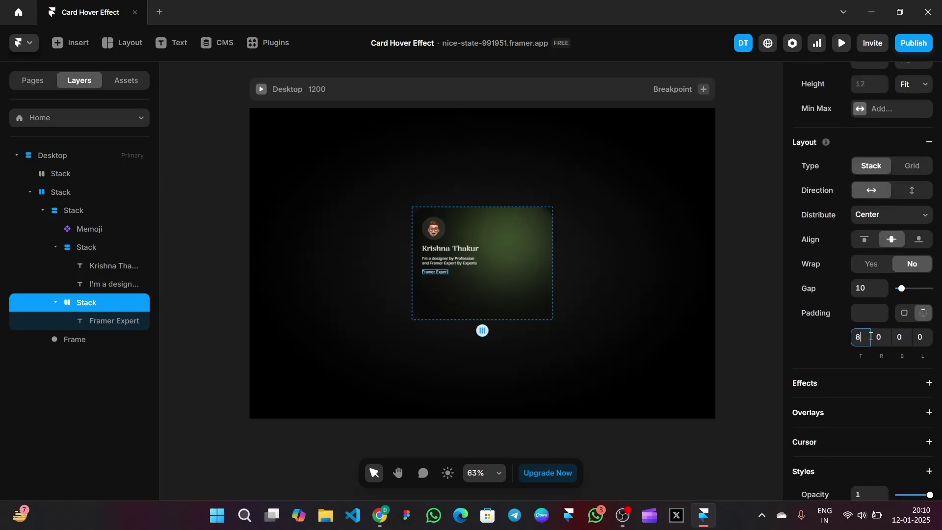
pyautogui.press('Tab')
pyautogui.click(899, 336)
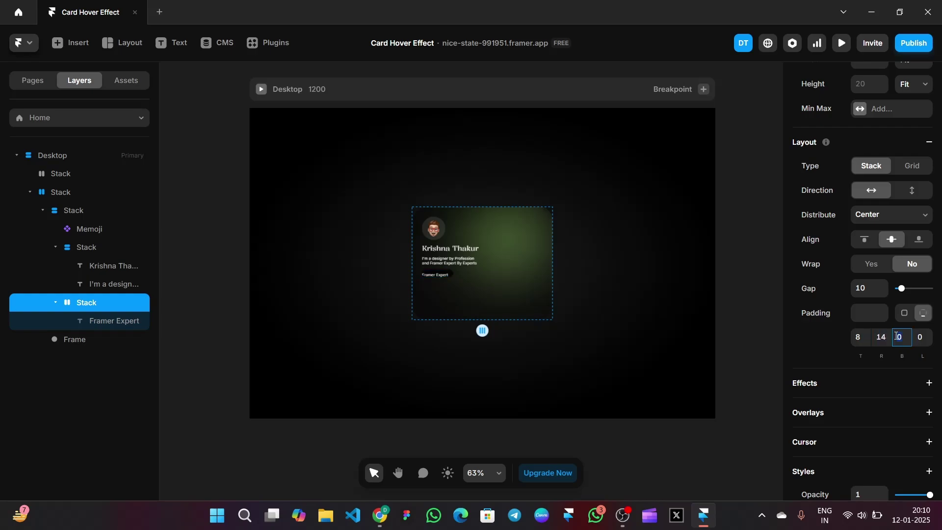
pyautogui.press('BackSpace')
pyautogui.press('BackSpace')
pyautogui.write('8')
pyautogui.click(921, 339)
pyautogui.write('14')
pyautogui.press('Return')
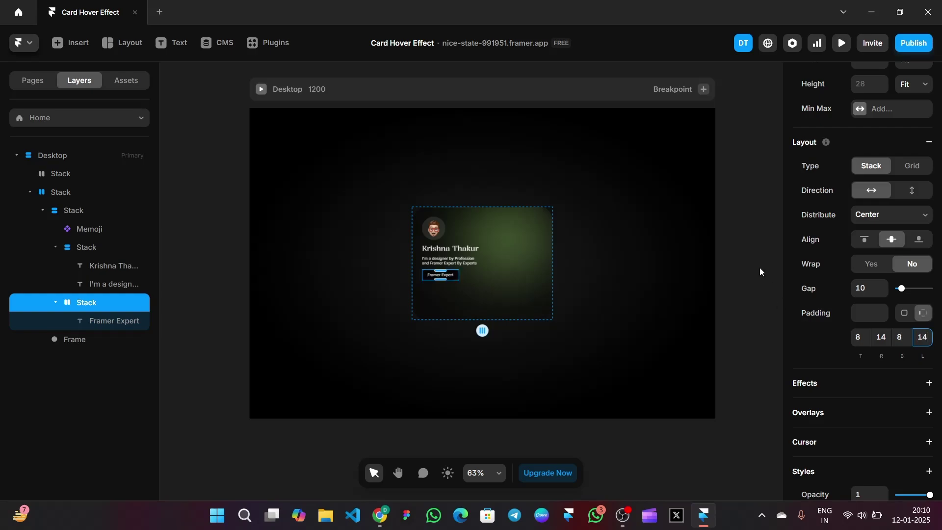
pyautogui.click(760, 267)
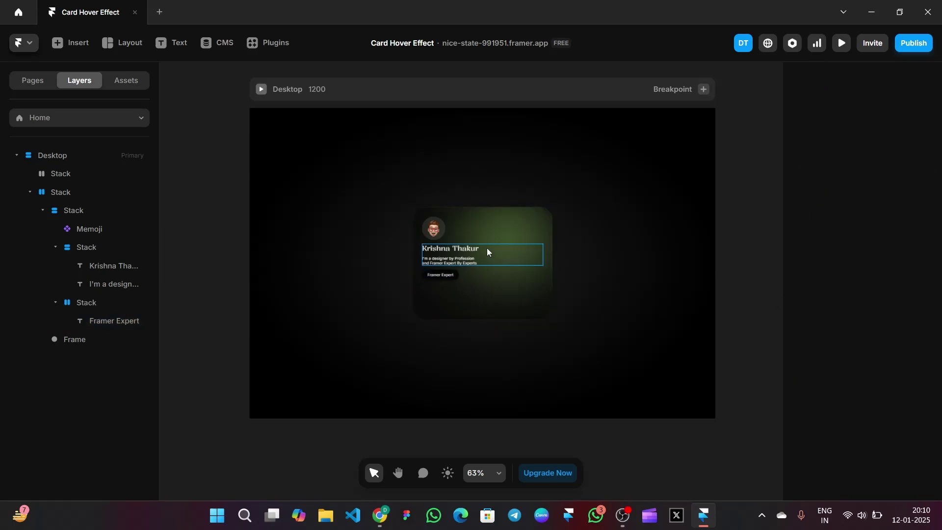
pyautogui.click(484, 288)
# Preview the card, nest it in the top stack, and make it a component named Card
pyautogui.click(843, 43)
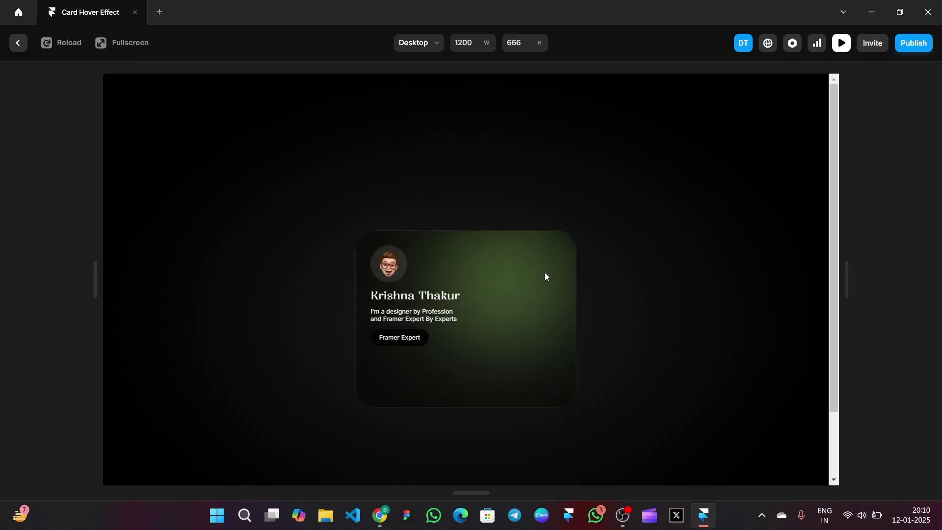
pyautogui.click(844, 43)
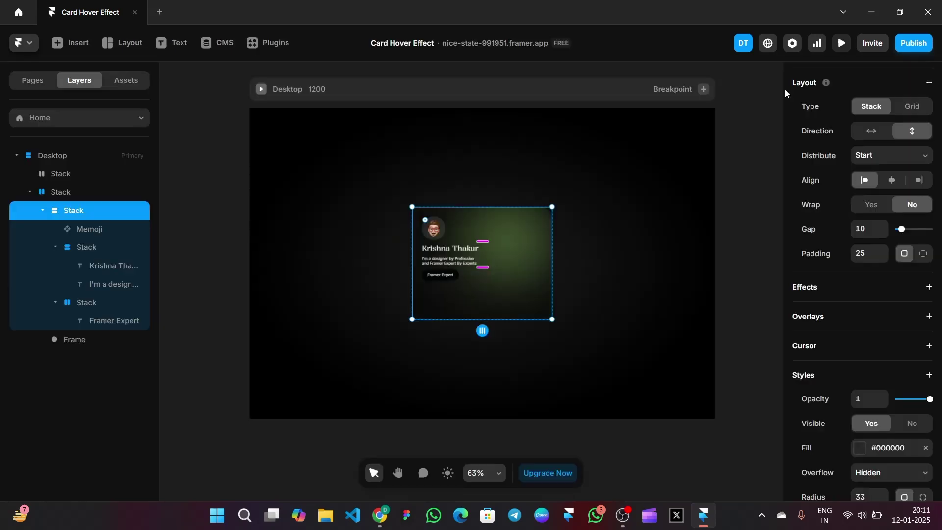
pyautogui.click(95, 175)
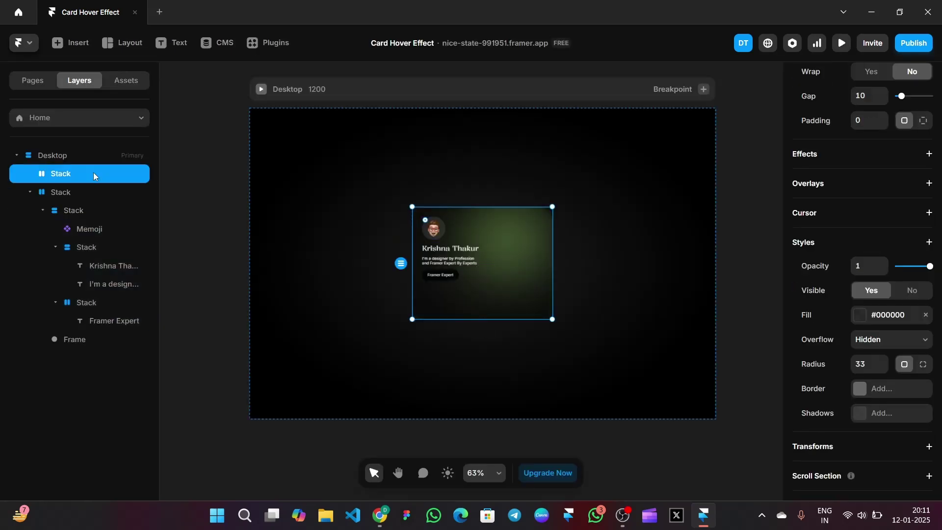
pyautogui.moveTo(81, 191); pyautogui.dragTo(78, 175)
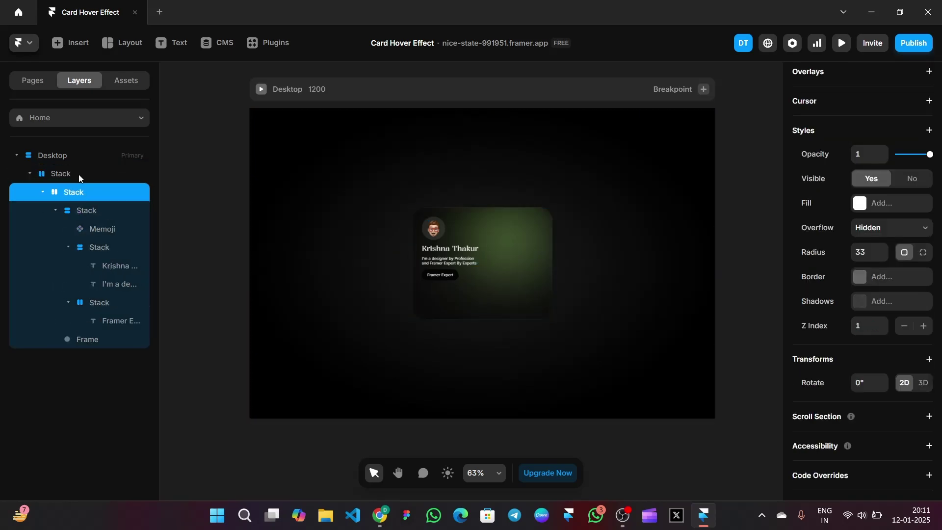
pyautogui.click(79, 174)
pyautogui.rightClick(78, 175)
pyautogui.click(137, 132)
pyautogui.write('C')
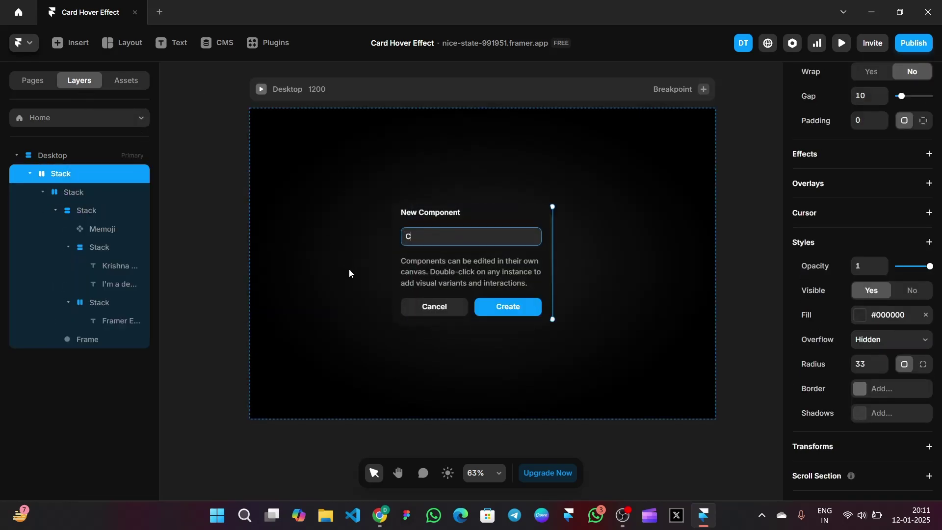
pyautogui.write('ard')
pyautogui.press('Return')
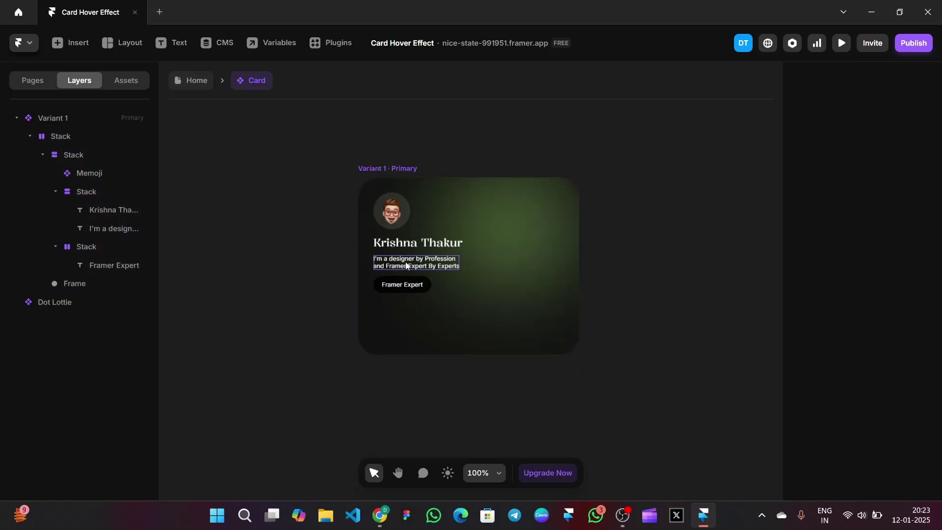
# Duplicate the Framer Expert badge twice
pyautogui.click(423, 283)
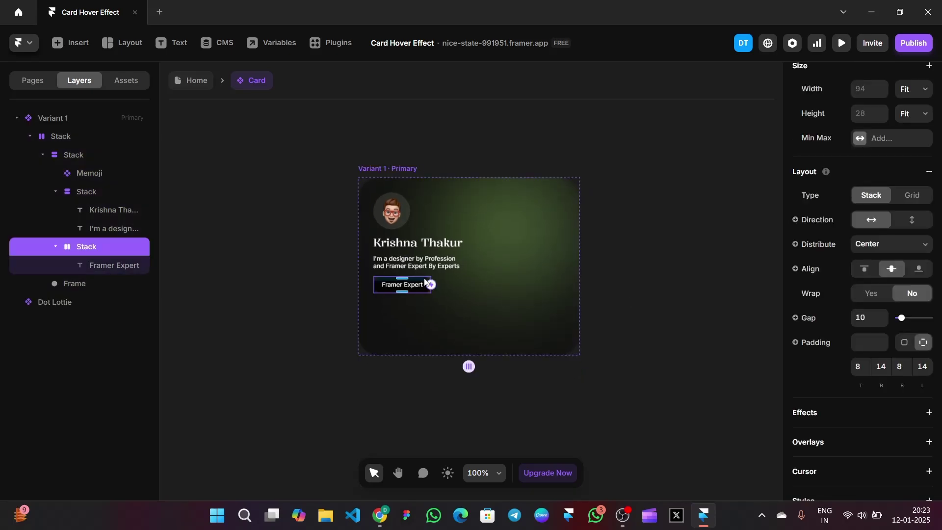
pyautogui.rightClick(423, 284)
pyautogui.click(457, 234)
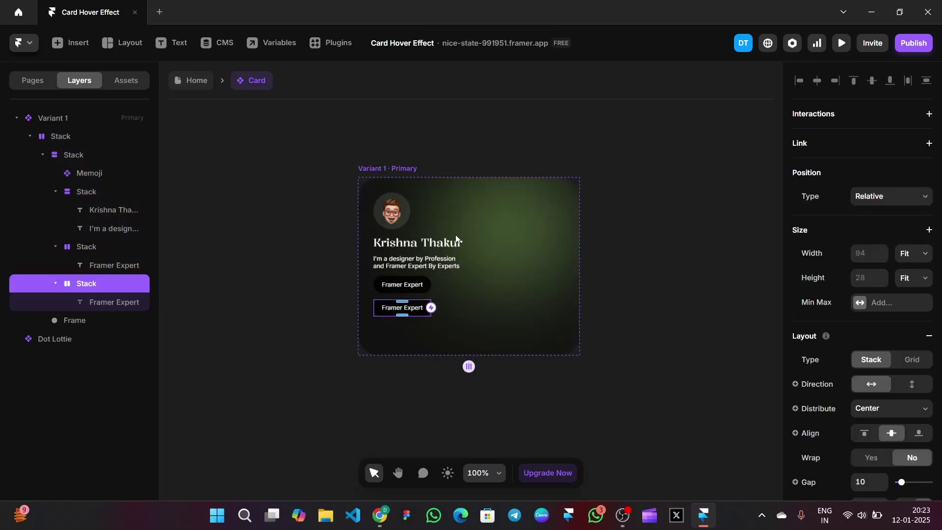
pyautogui.rightClick(418, 308)
pyautogui.click(450, 235)
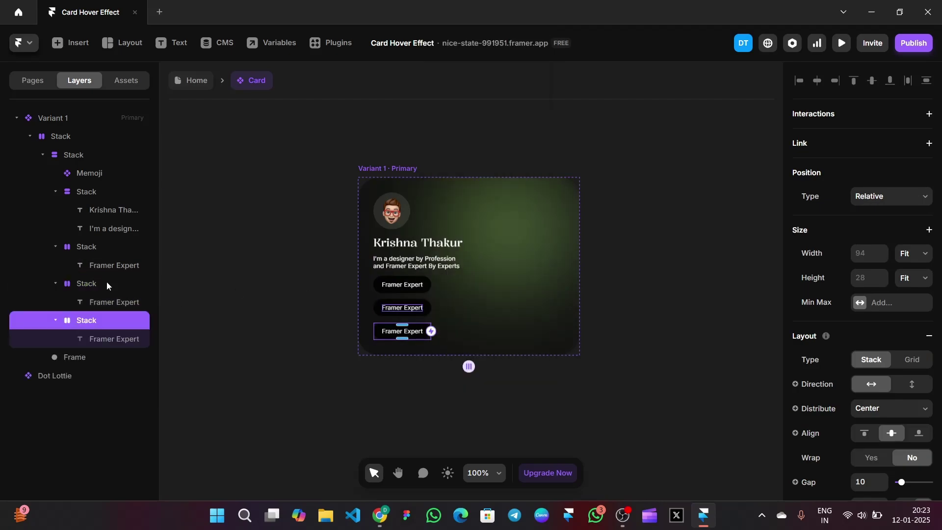
pyautogui.scroll(-10, 878, 314)
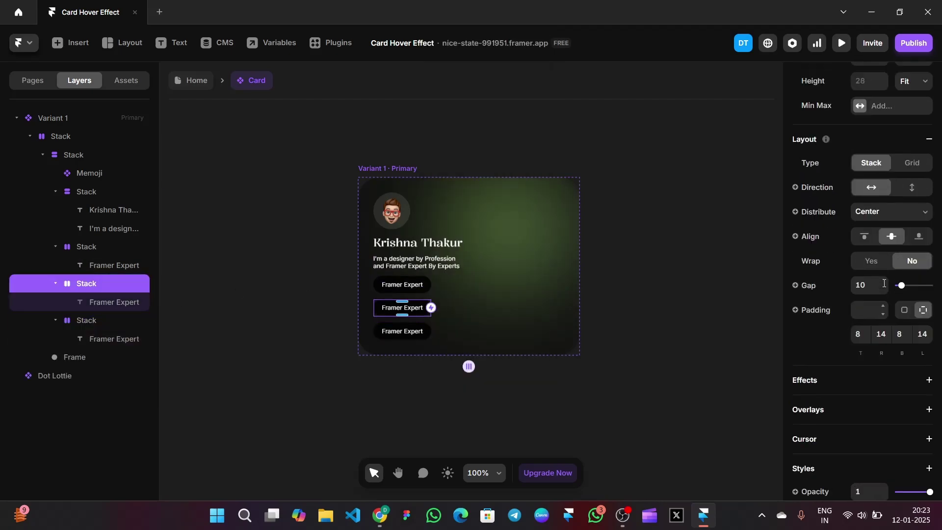
pyautogui.scroll(10, 883, 315)
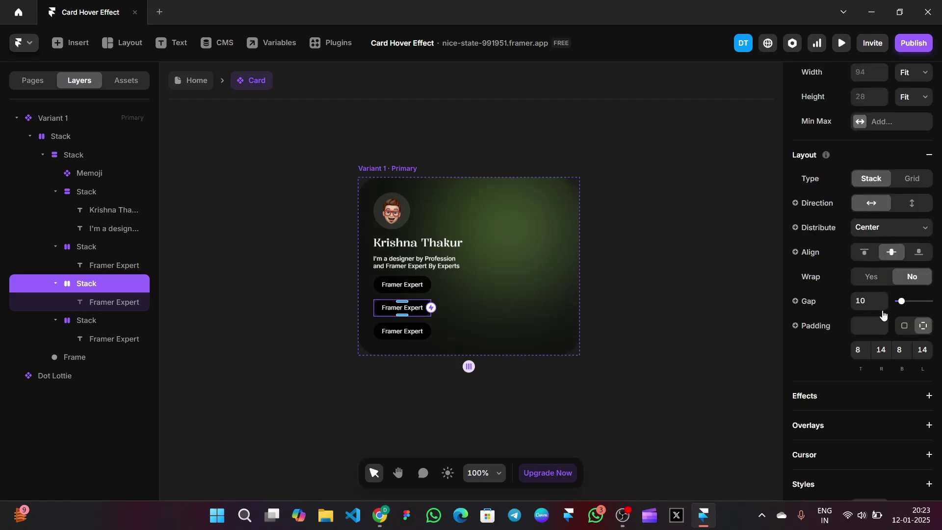
# Relabel the middle badge 'UX Designer'
pyautogui.click(130, 302)
pyautogui.scroll(-5, 904, 361)
pyautogui.click(878, 350)
pyautogui.press('BackSpace')
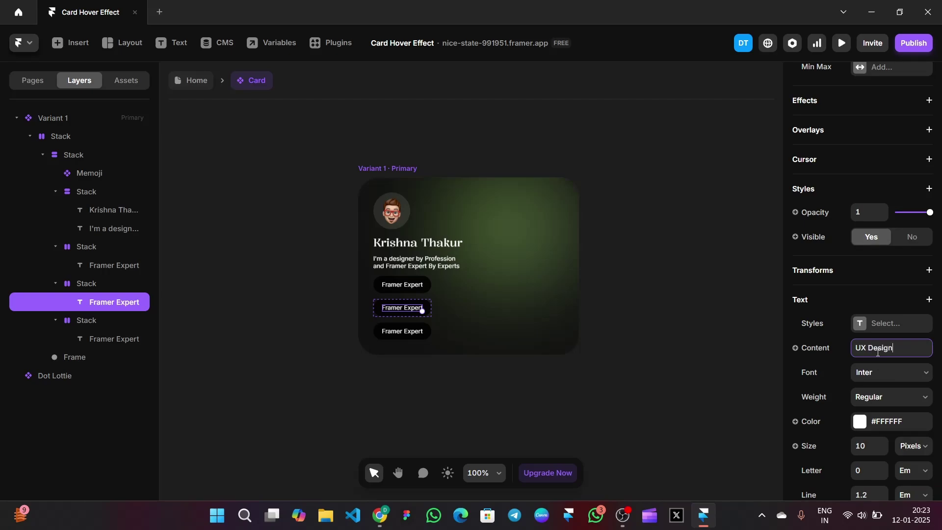
pyautogui.press('Return')
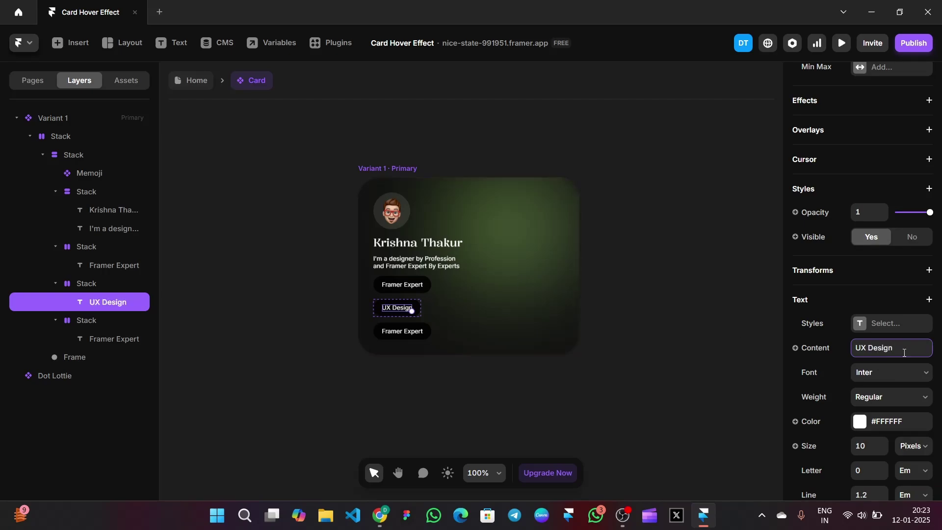
pyautogui.write('er')
# Relabel the bottom badge 'Web Designer'
pyautogui.click(409, 331)
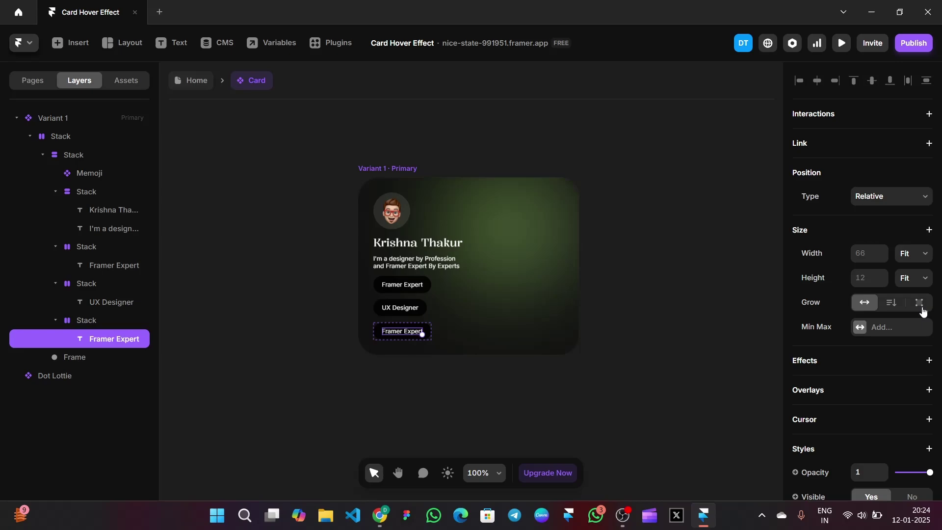
pyautogui.scroll(-5, 923, 312)
pyautogui.click(879, 322)
pyautogui.write('Web Designer')
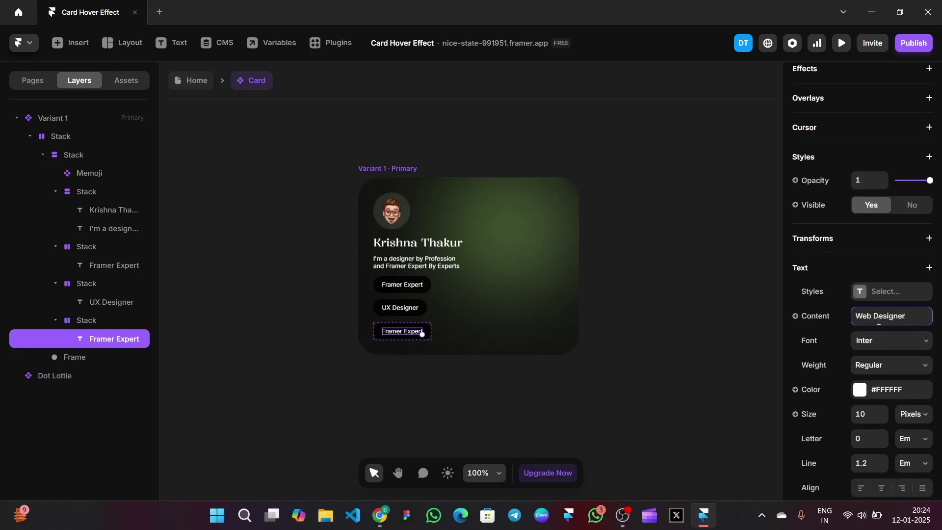
pyautogui.press('Return')
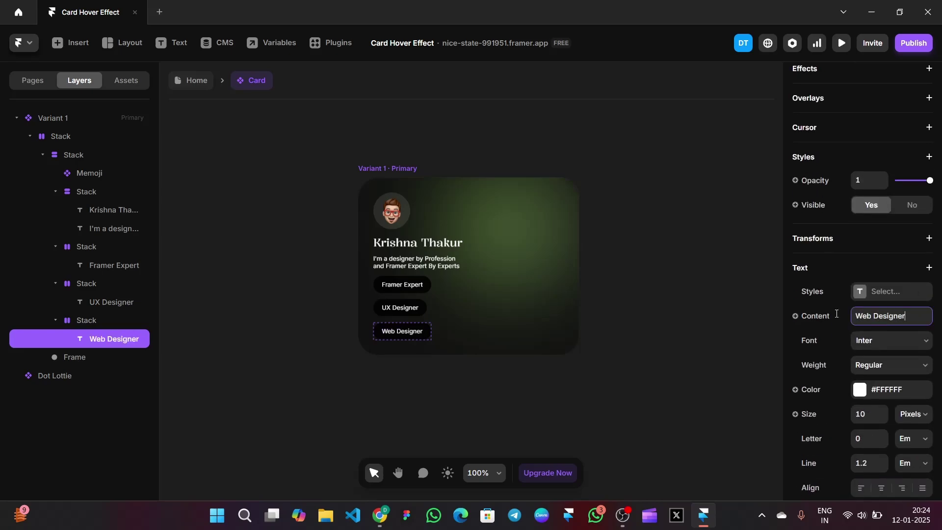
pyautogui.click(608, 326)
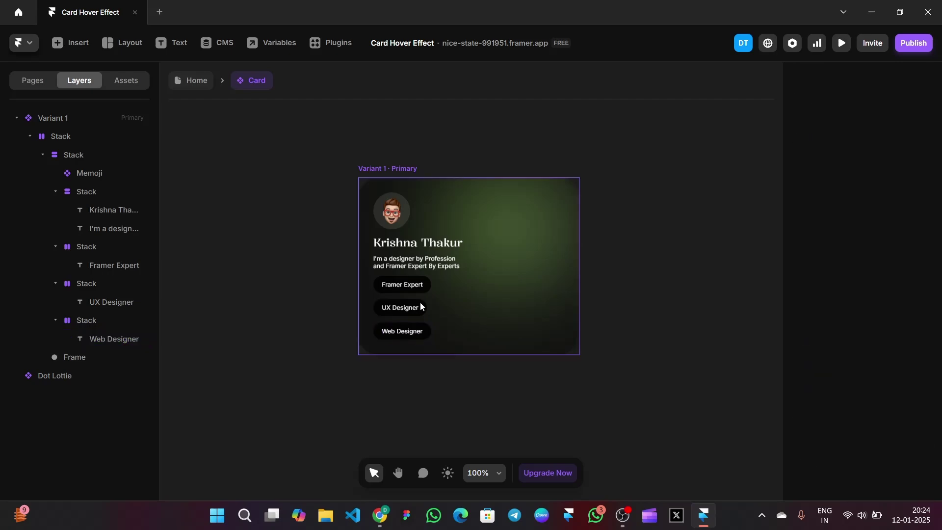
# Wrap the Web Designer, UX Designer and Framer Expert badges in a new stack
pyautogui.click(417, 307)
pyautogui.click(919, 157)
pyautogui.click(688, 221)
pyautogui.click(123, 322)
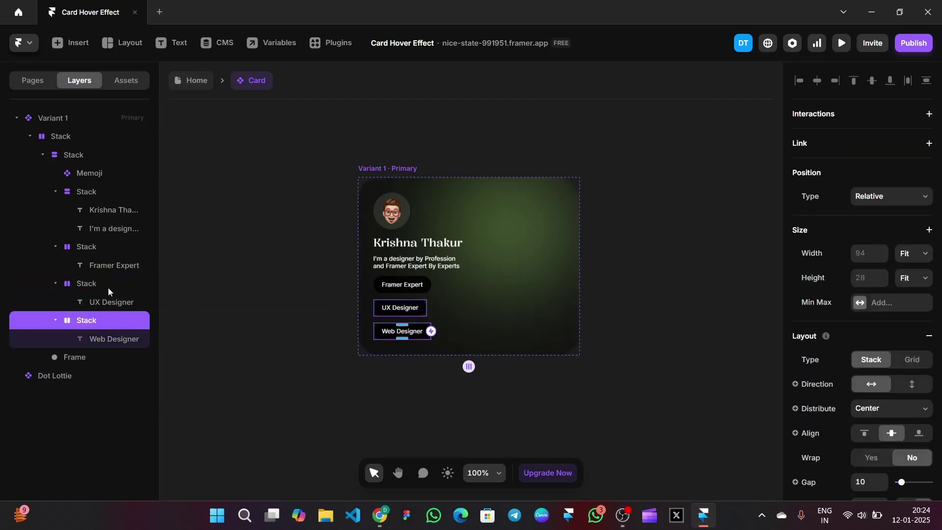
pyautogui.keyDown('shift'); pyautogui.click(108, 285); pyautogui.keyUp('shift')
pyautogui.keyDown('shift'); pyautogui.click(90, 247); pyautogui.keyUp('shift')
pyautogui.rightClick(90, 247)
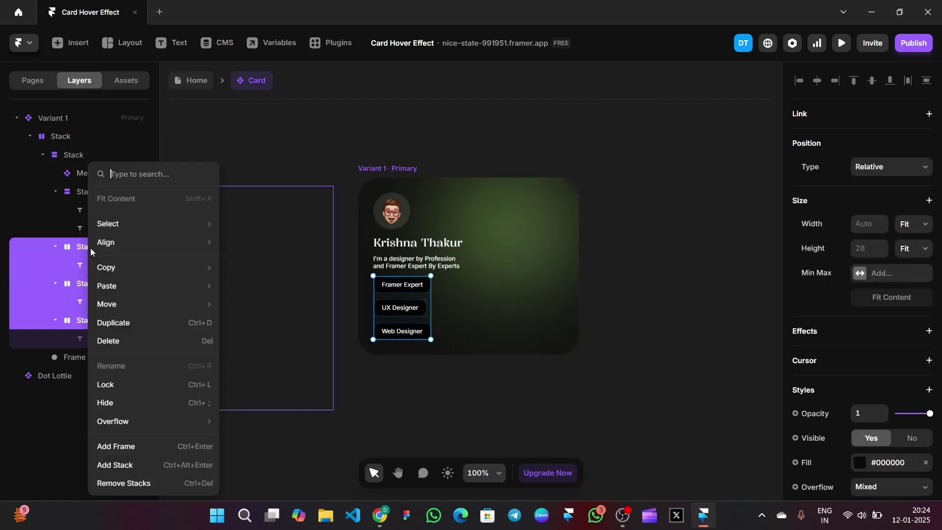
pyautogui.click(141, 459)
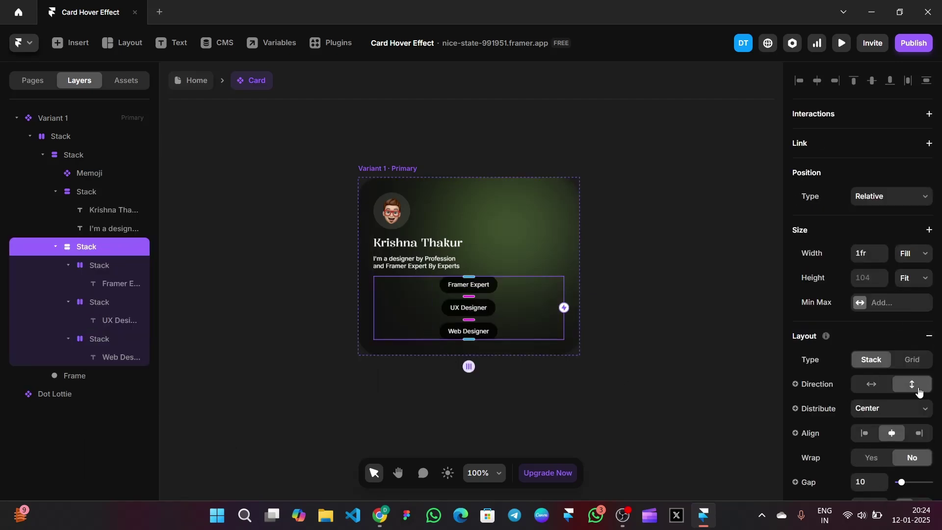
# Left-align the role badges inside their new stack
pyautogui.scroll(-2, 919, 392)
pyautogui.click(865, 367)
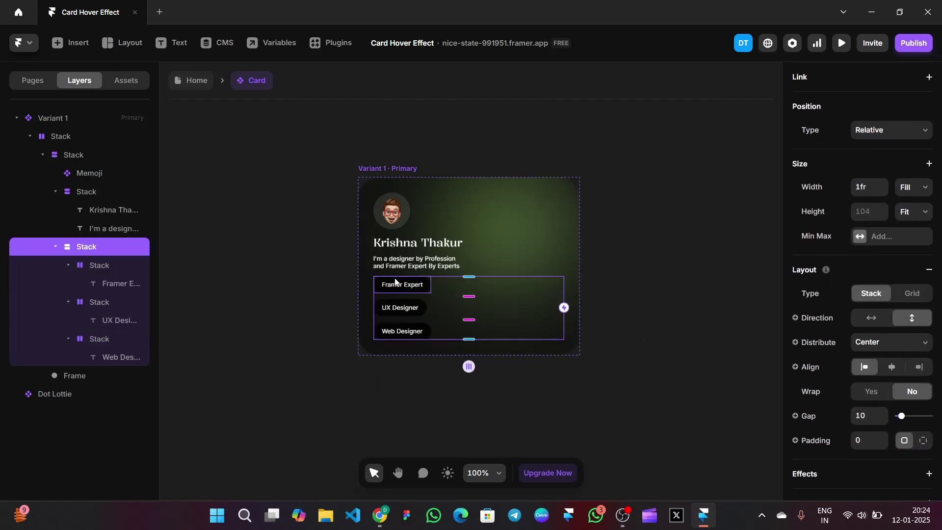
pyautogui.doubleClick(94, 247)
pyautogui.write('B')
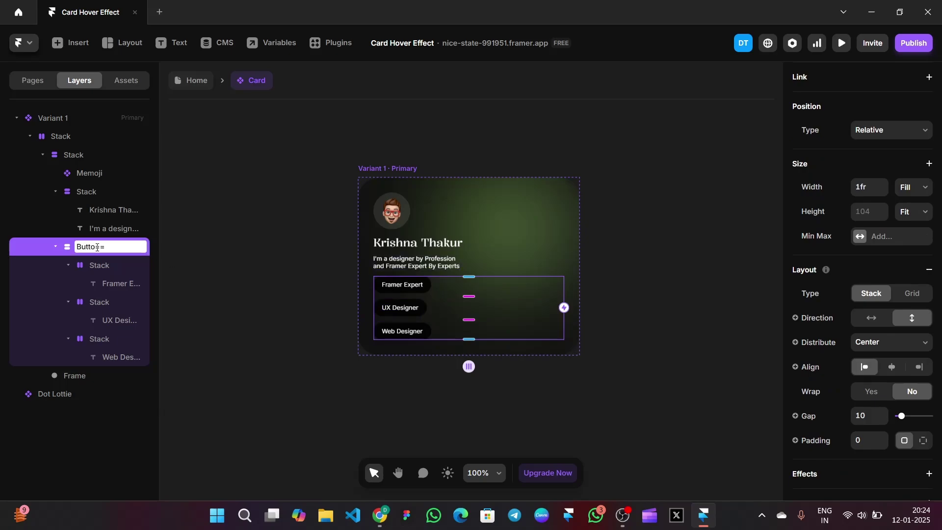
pyautogui.write('u')
pyautogui.press('Escape')
pyautogui.click(251, 265)
pyautogui.press('Escape')
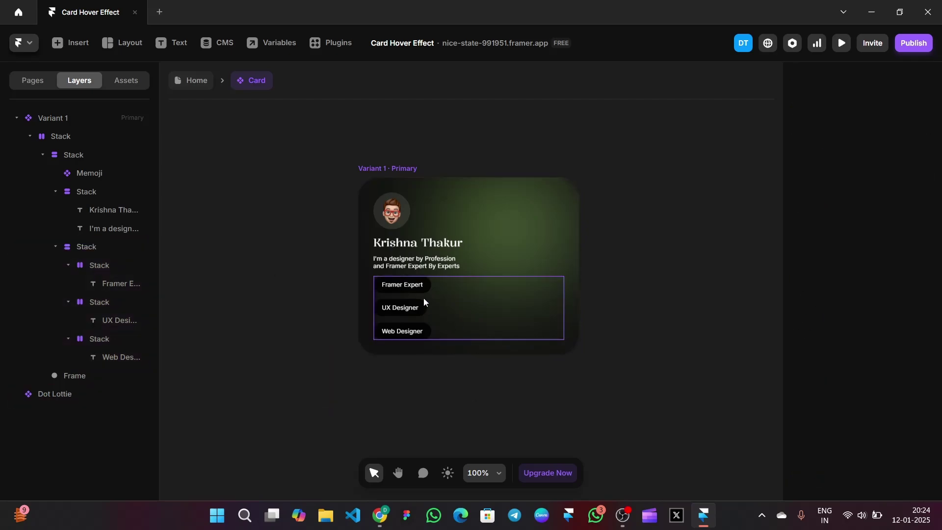
# Set the UX Designer and Web Designer badges' Position Type to Absolute
pyautogui.click(422, 305)
pyautogui.click(891, 158)
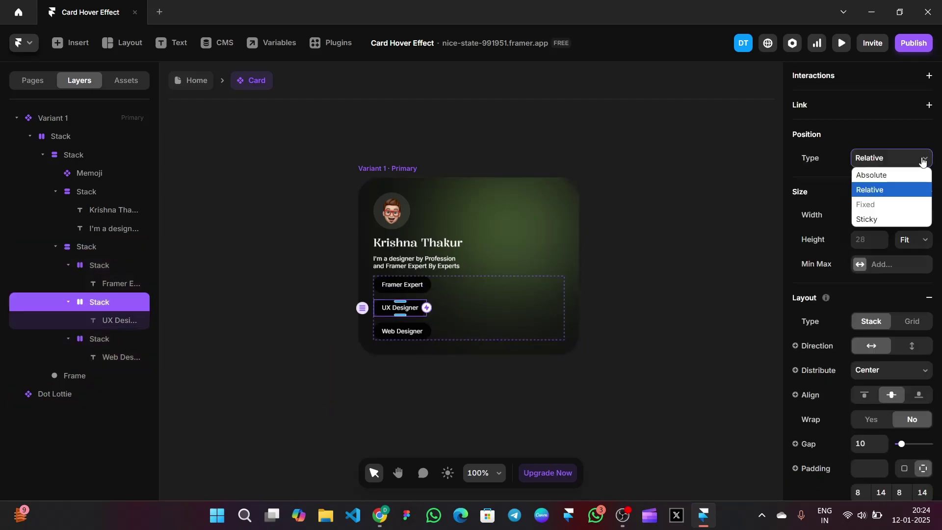
pyautogui.click(901, 177)
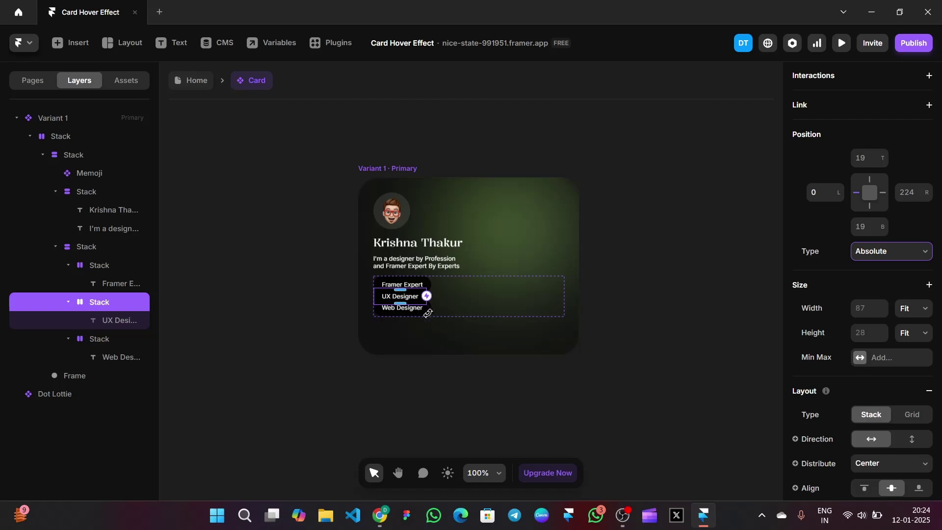
pyautogui.click(427, 313)
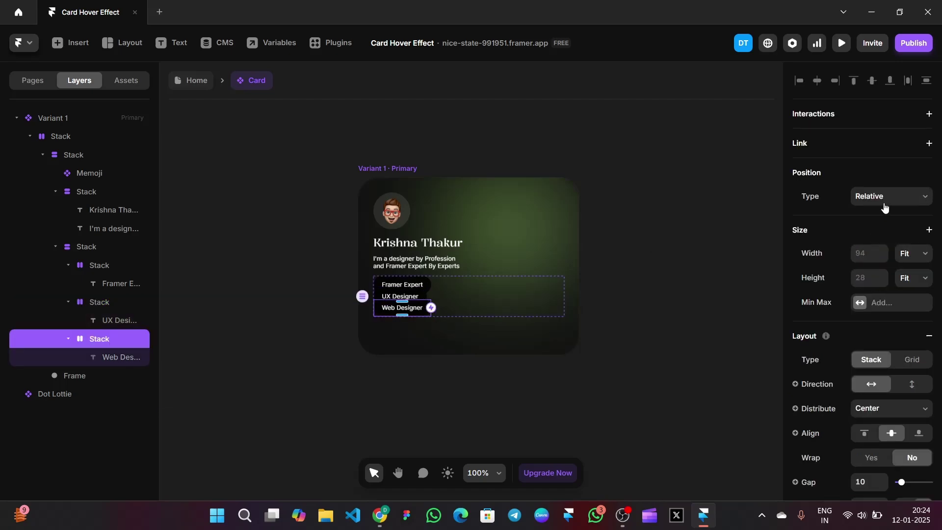
pyautogui.click(886, 207)
pyautogui.click(883, 212)
pyautogui.click(649, 290)
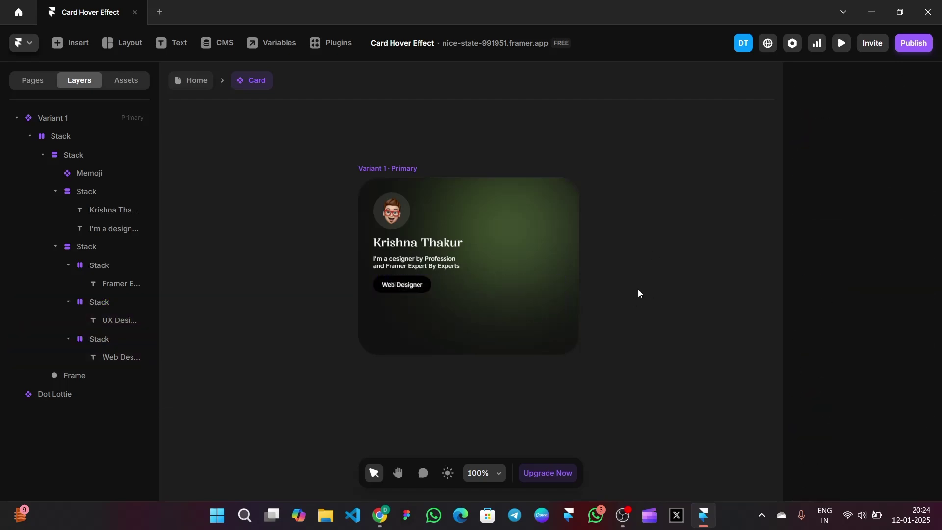
# Add a Hover variant of the card and size its inner stack to 341×270
pyautogui.click(378, 162)
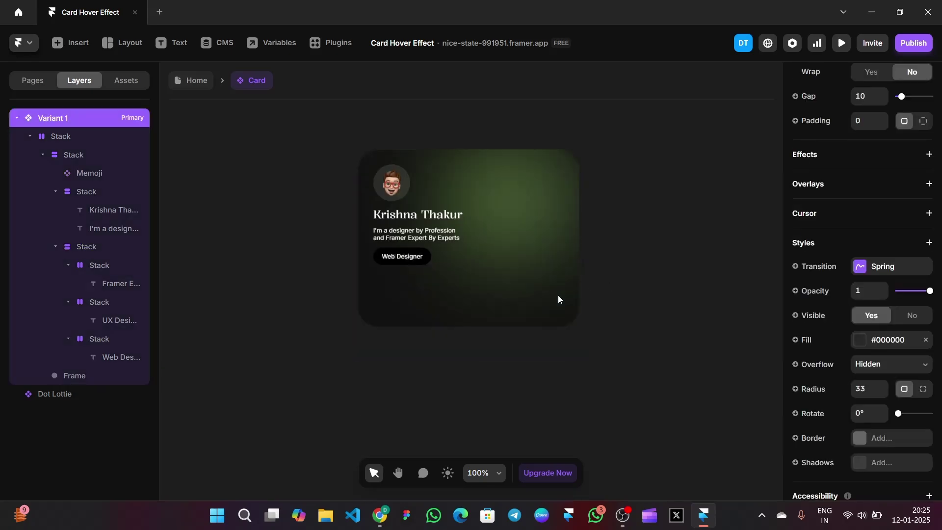
pyautogui.click(499, 377)
pyautogui.click(512, 387)
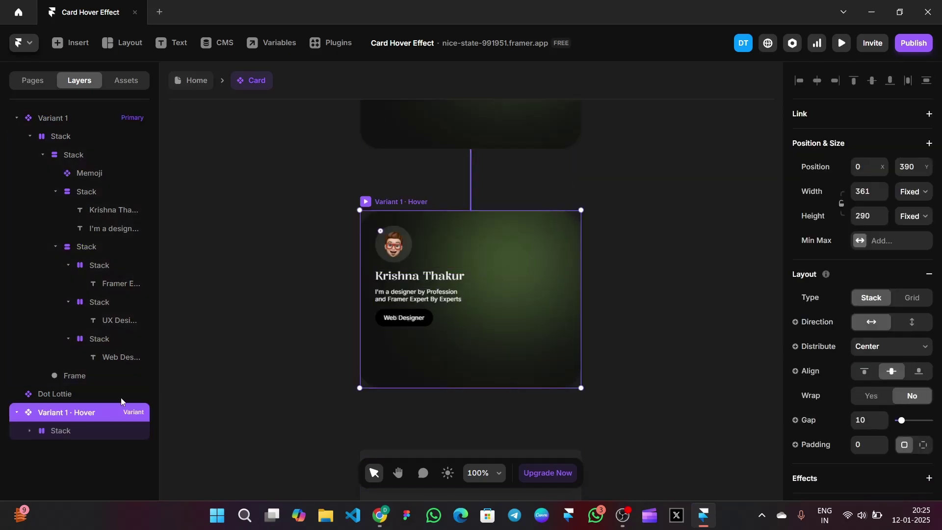
pyautogui.click(68, 427)
pyautogui.click(73, 450)
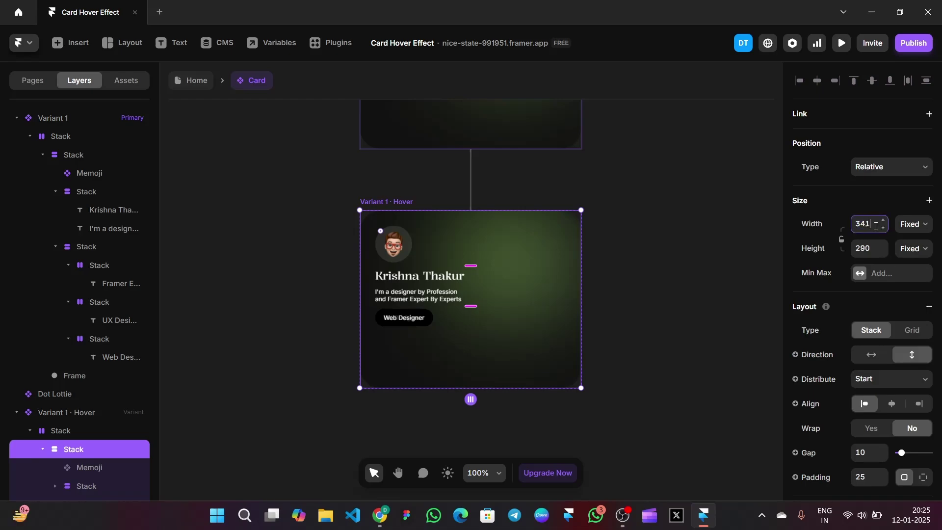
pyautogui.press('Return')
pyautogui.click(872, 247)
pyautogui.write('270')
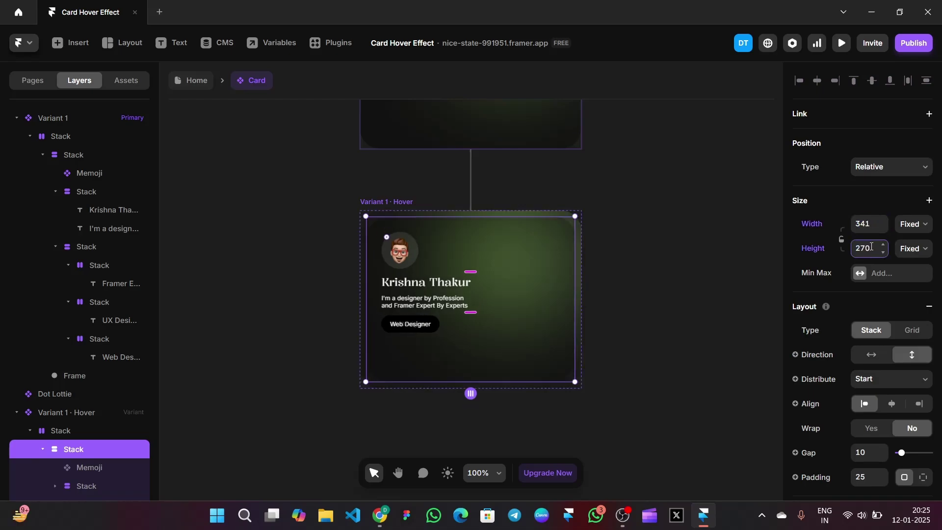
pyautogui.click(631, 255)
# Set the Hover variant's badge stacks back to Relative positioning
pyautogui.click(454, 323)
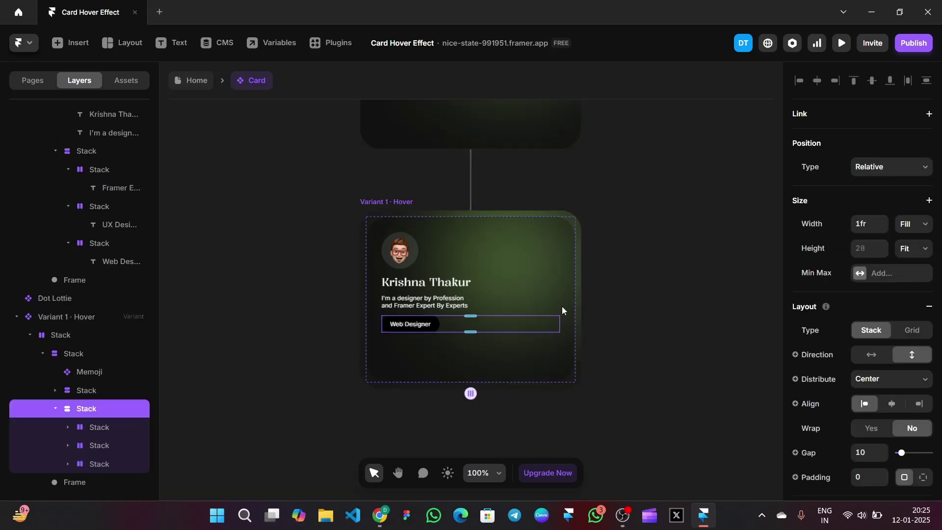
pyautogui.click(98, 439)
pyautogui.click(878, 260)
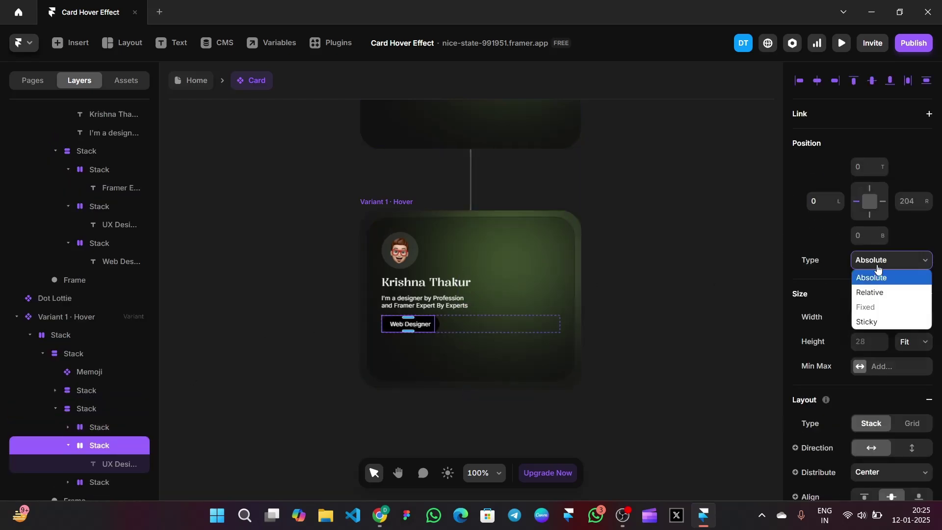
pyautogui.click(870, 292)
pyautogui.scroll(-1, 128, 442)
pyautogui.click(101, 463)
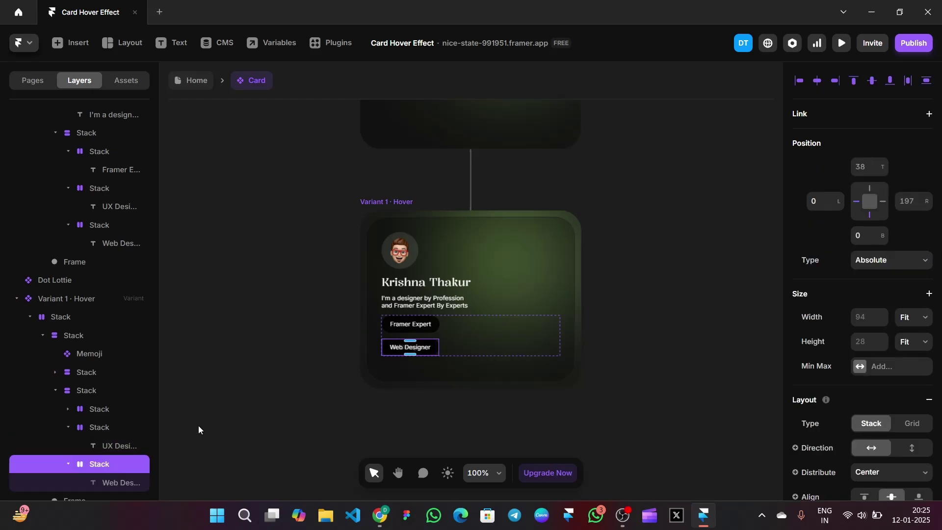
pyautogui.click(878, 260)
pyautogui.click(869, 291)
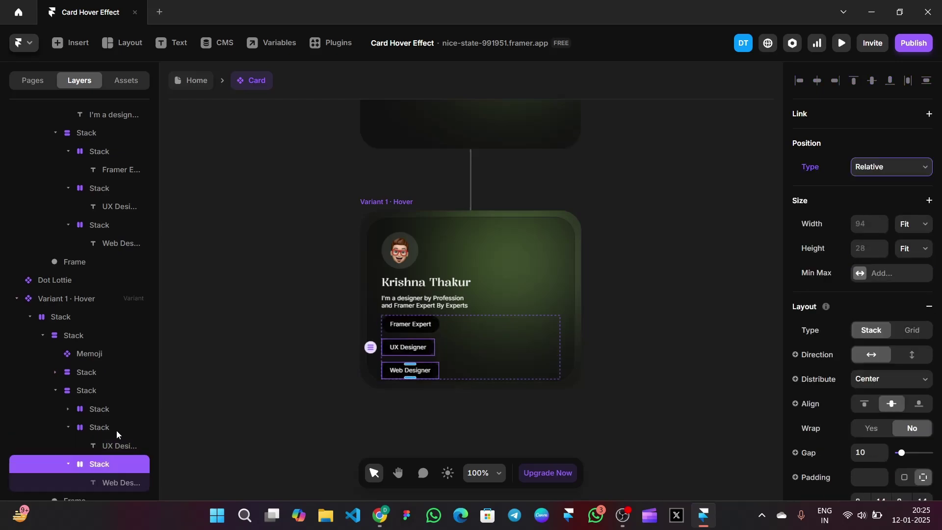
# Make the badges' parent stack horizontal so the three badges sit in a row
pyautogui.click(101, 427)
pyautogui.click(103, 409)
pyautogui.click(93, 390)
pyautogui.scroll(-1, 864, 295)
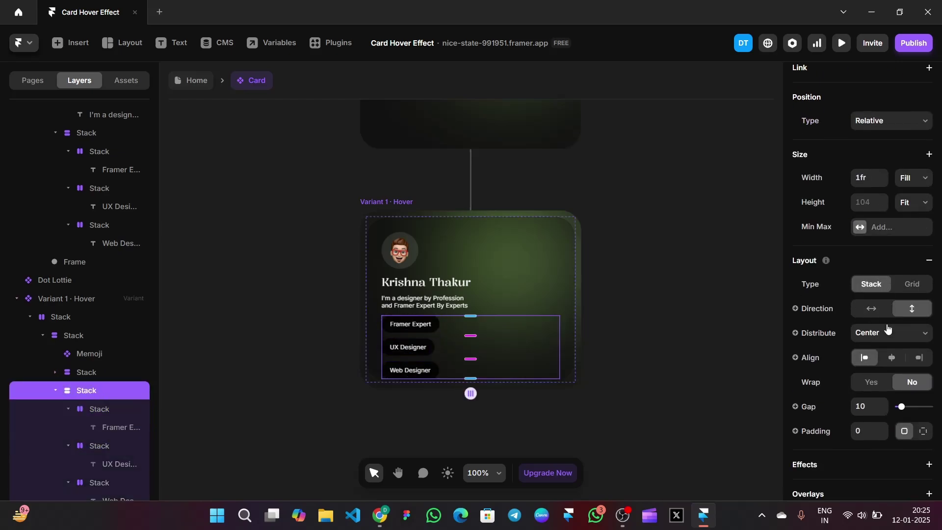
pyautogui.click(873, 313)
pyautogui.click(874, 313)
pyautogui.click(619, 304)
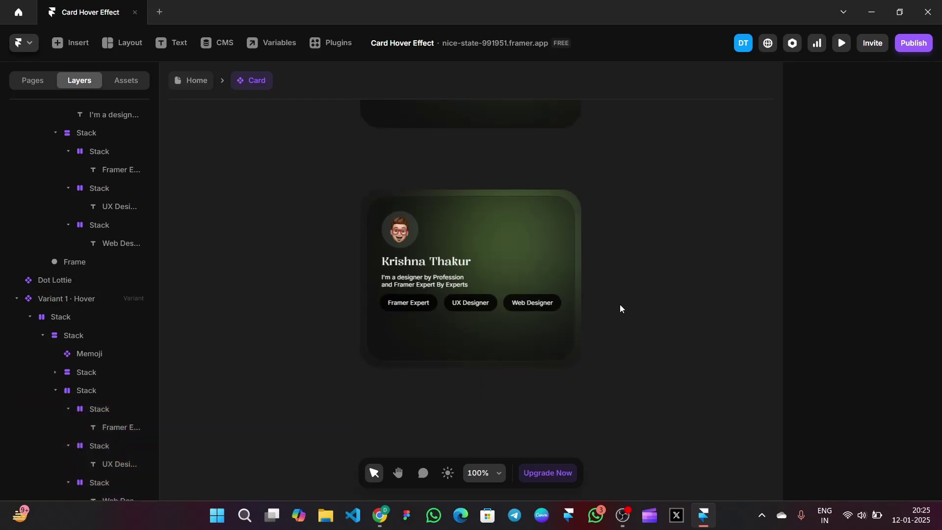
# Stack the Memoji and name text horizontally with a gap of 30
pyautogui.click(494, 276)
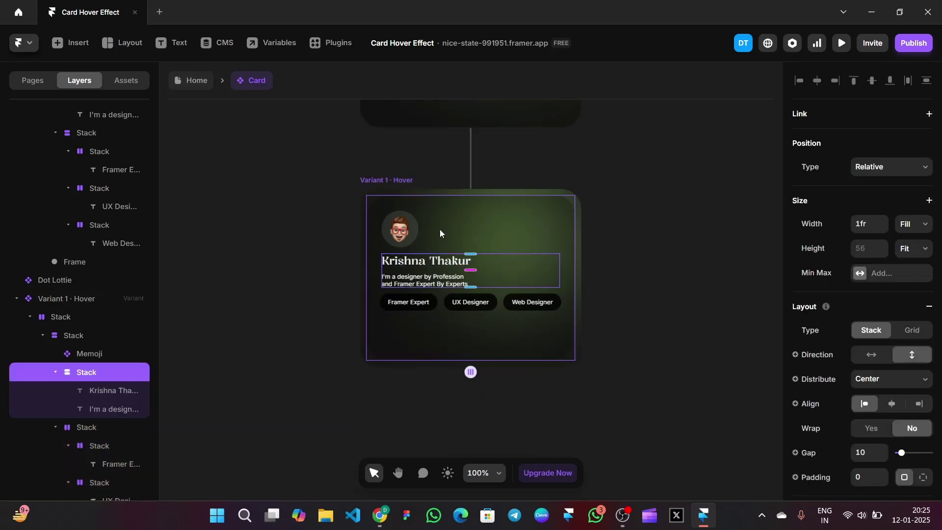
pyautogui.keyDown('shift'); pyautogui.click(411, 223); pyautogui.keyUp('shift')
pyautogui.rightClick(412, 223)
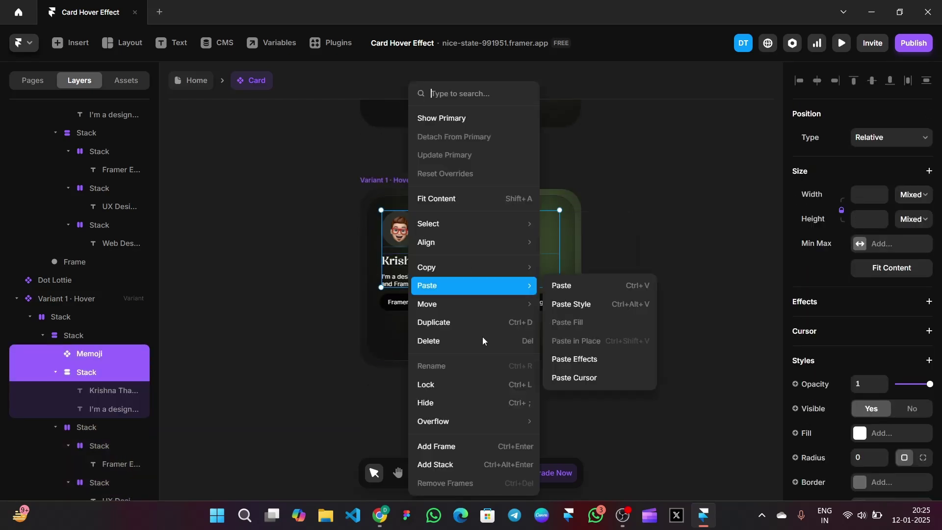
pyautogui.click(457, 461)
pyautogui.click(871, 355)
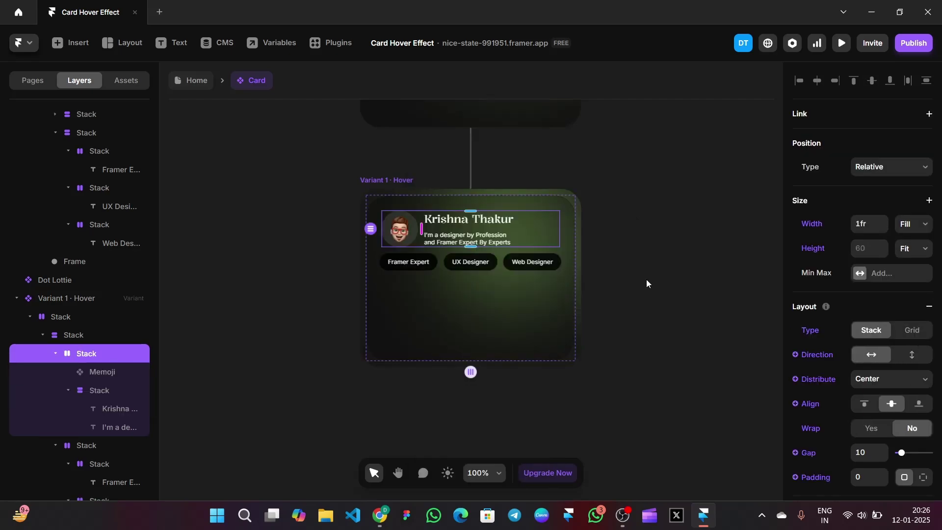
pyautogui.scroll(-1, 878, 314)
pyautogui.click(866, 393)
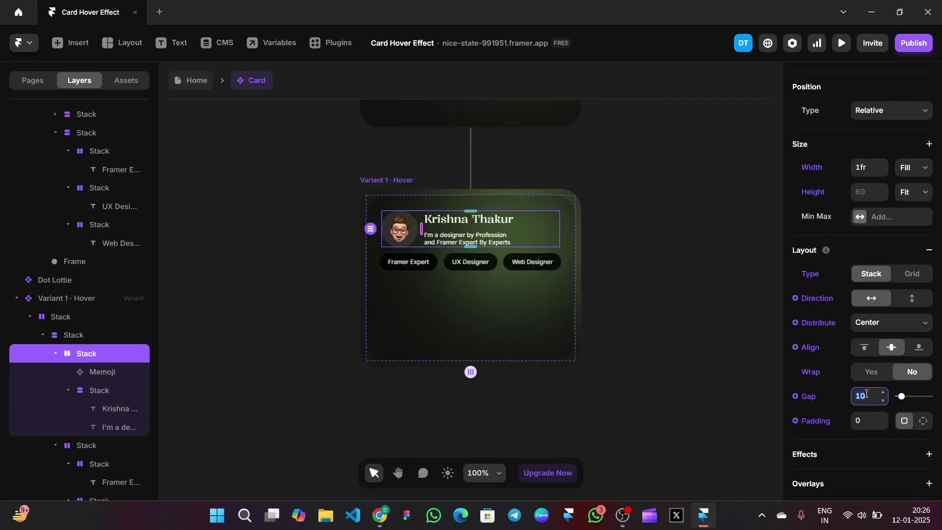
pyautogui.write('20')
pyautogui.hotkey('shift', 'Up')
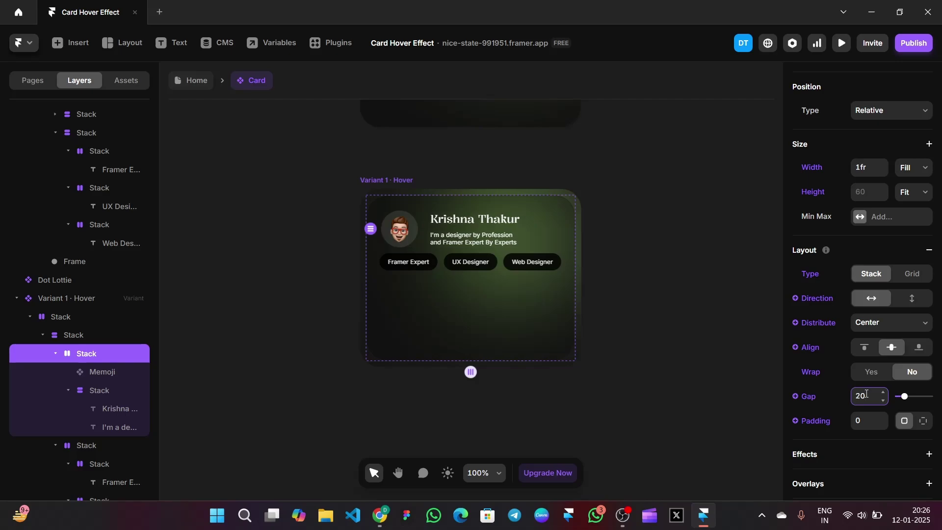
pyautogui.click(658, 251)
# Set the card's main content stack gap to 40
pyautogui.click(529, 293)
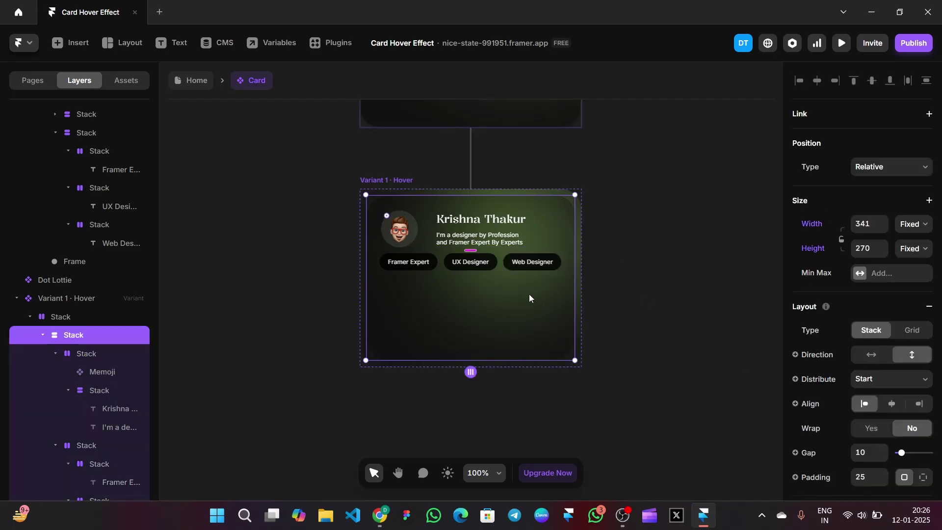
pyautogui.scroll(-1, 857, 330)
pyautogui.click(864, 377)
pyautogui.hotkey('shift', 'Up')
pyautogui.hotkey('shift', 'Up')
pyautogui.hotkey('shift', 'Up')
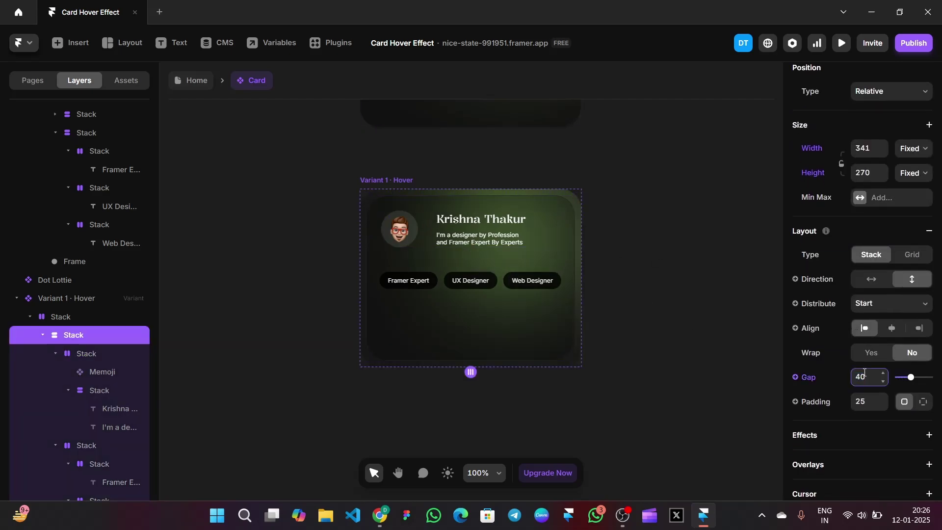
pyautogui.click(707, 357)
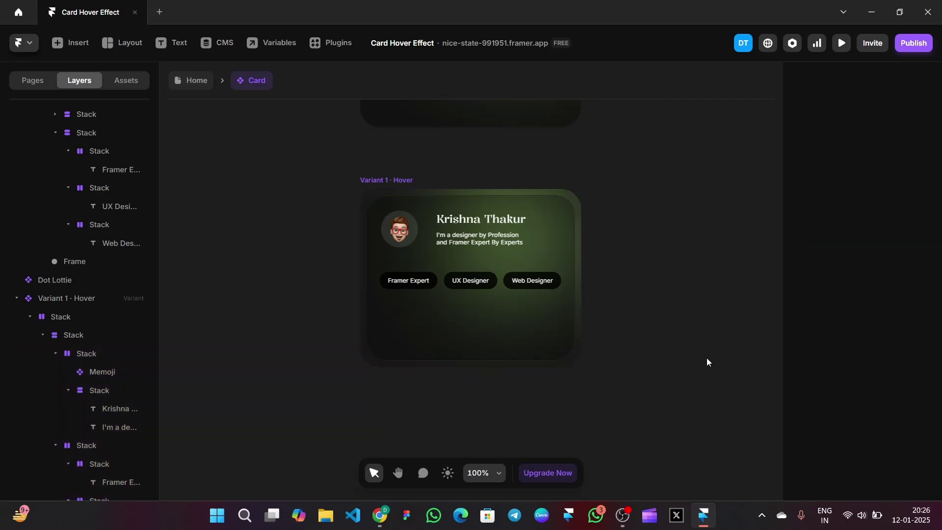
# Set the Hover variant's green glow frame Top offset to 143
pyautogui.scroll(-2, 102, 456)
pyautogui.click(92, 483)
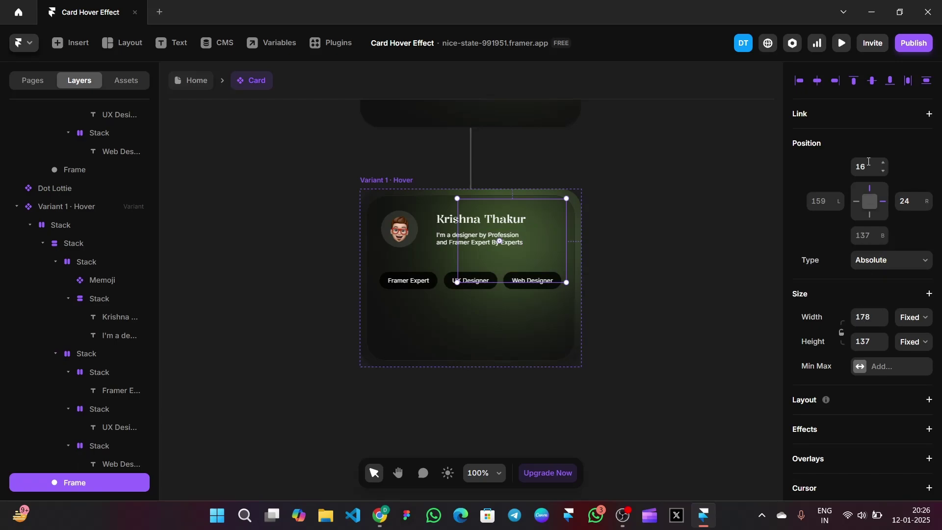
pyautogui.click(869, 162)
pyautogui.write('143')
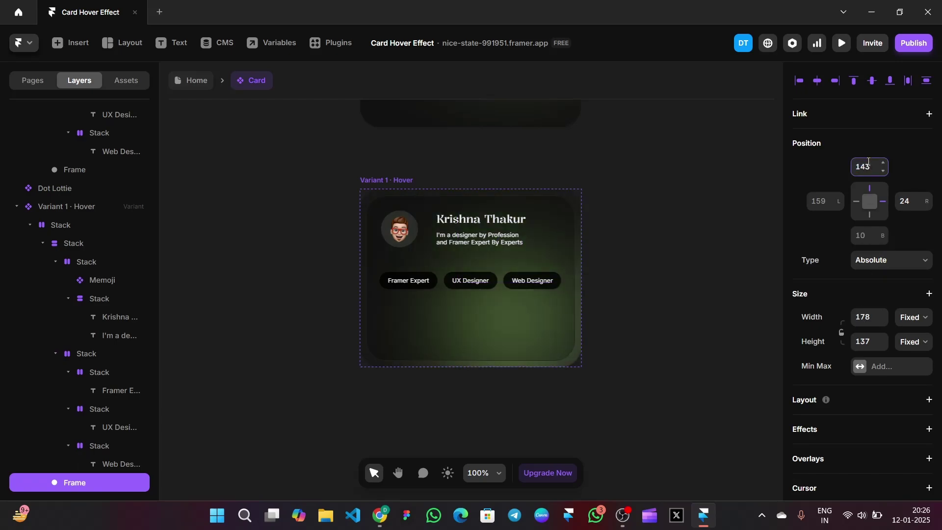
pyautogui.click(673, 237)
pyautogui.scroll(5, 672, 236)
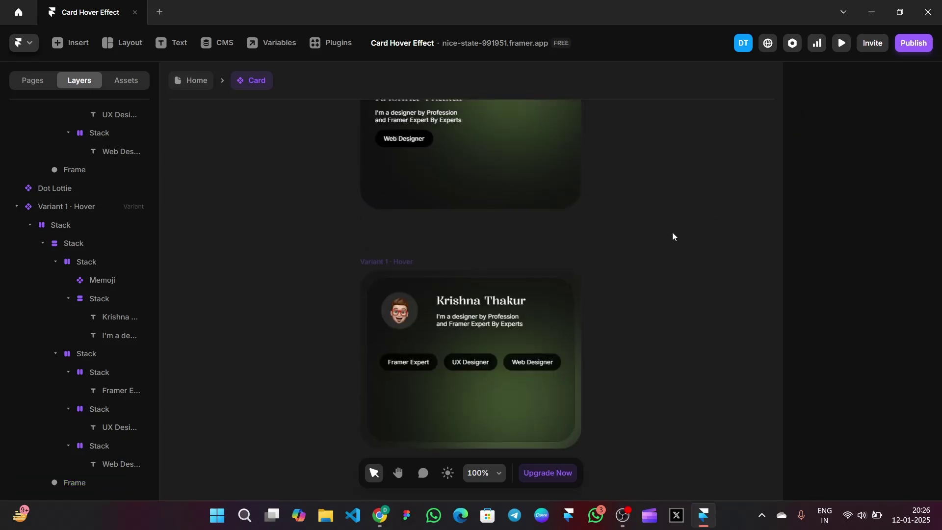
pyautogui.click(438, 194)
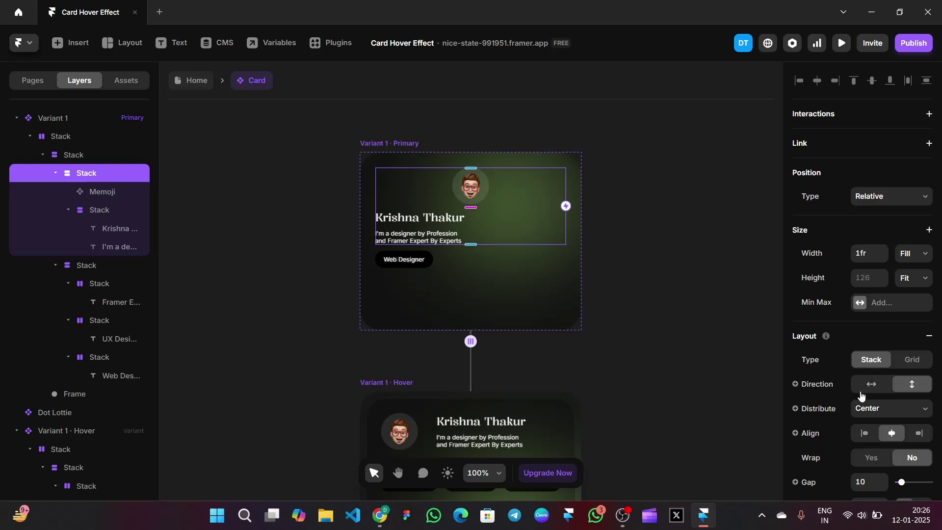
# Left-align the memoji and text, and give the card a Spring transition: time 0.6, bounce 0.2
pyautogui.click(866, 433)
pyautogui.click(400, 141)
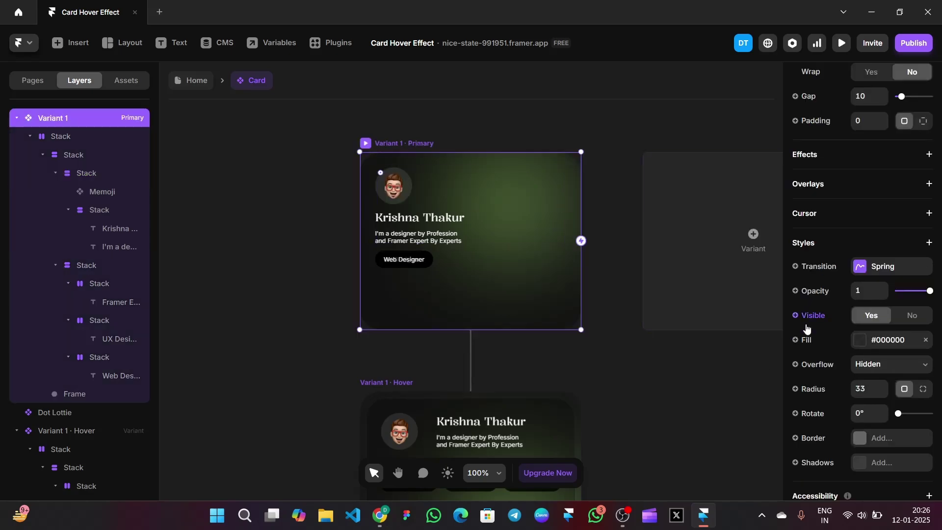
pyautogui.click(859, 268)
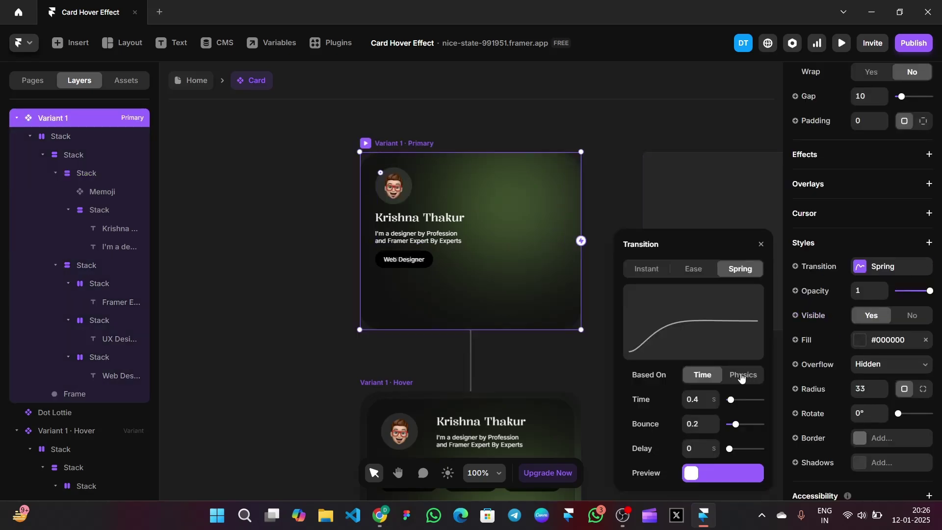
pyautogui.click(716, 398)
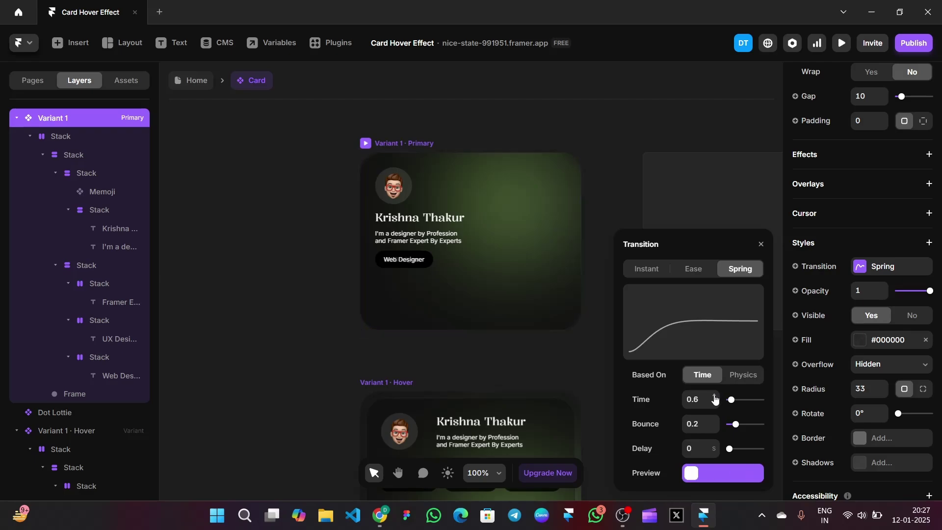
pyautogui.click(740, 375)
pyautogui.write('200')
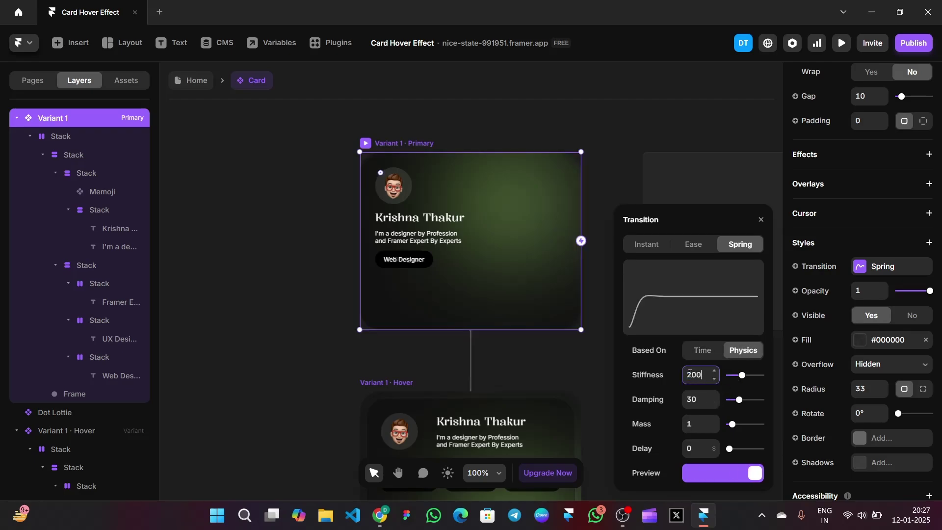
pyautogui.press('Tab')
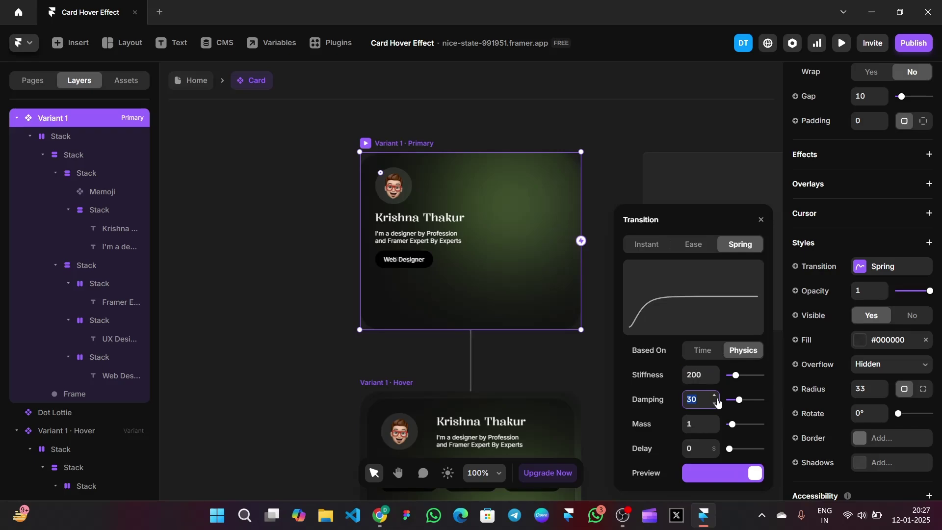
pyautogui.write('50')
pyautogui.click(706, 349)
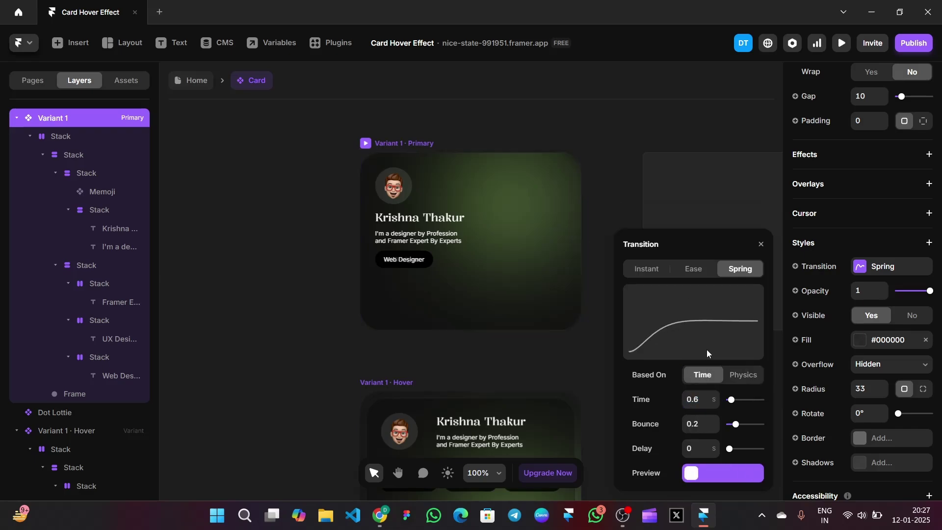
pyautogui.click(760, 245)
pyautogui.click(707, 170)
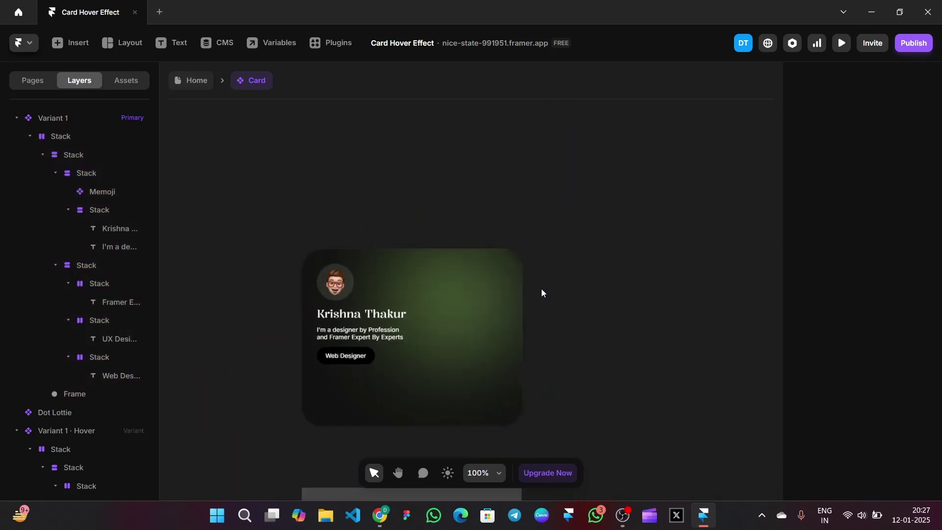
pyautogui.click(841, 49)
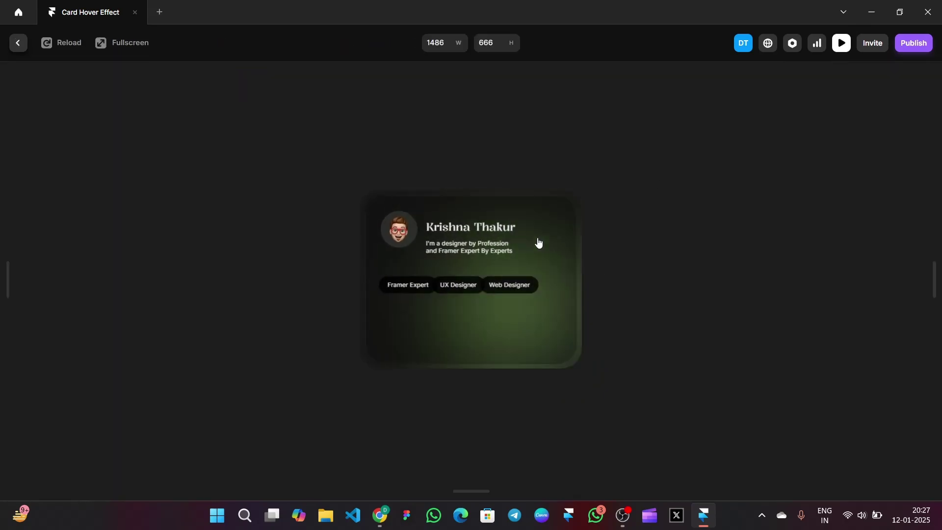
# Move the Dot Lottie animation onto the Hover variant, rotate it -14°, and preview
pyautogui.moveTo(498, 257)
pyautogui.click(839, 45)
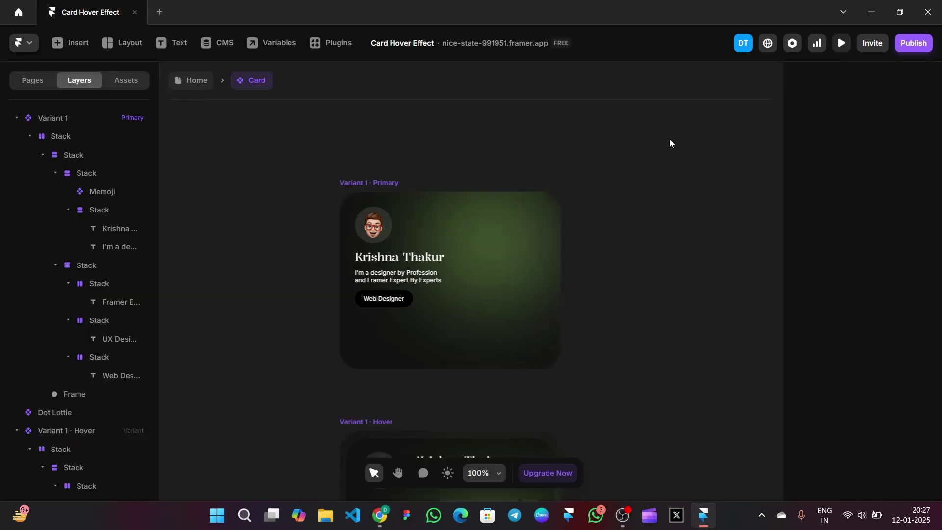
pyautogui.scroll(-2, 464, 195)
pyautogui.click(257, 194)
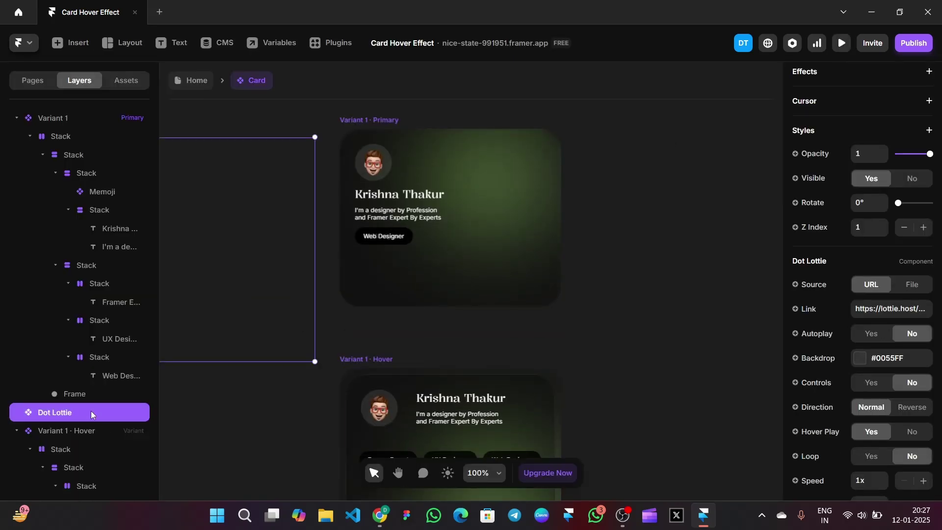
pyautogui.moveTo(247, 297); pyautogui.dragTo(529, 475)
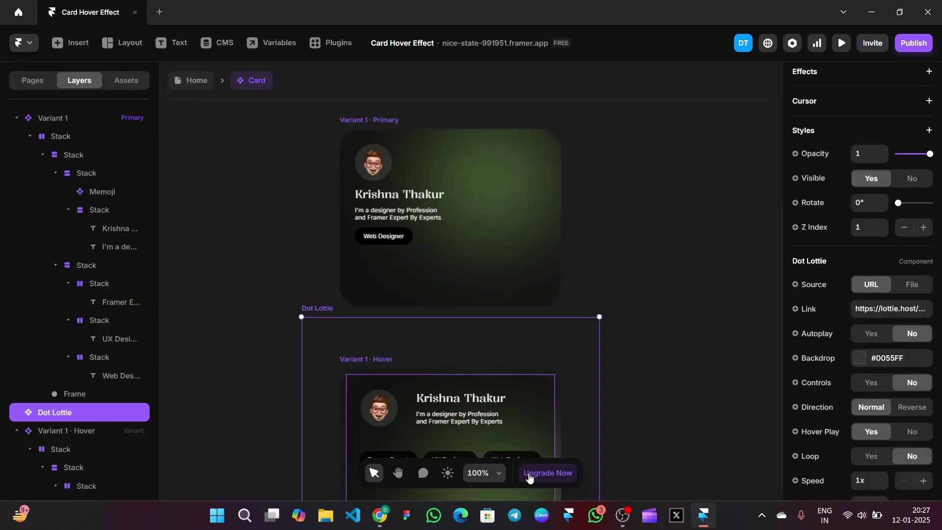
pyautogui.scroll(-3, 555, 363)
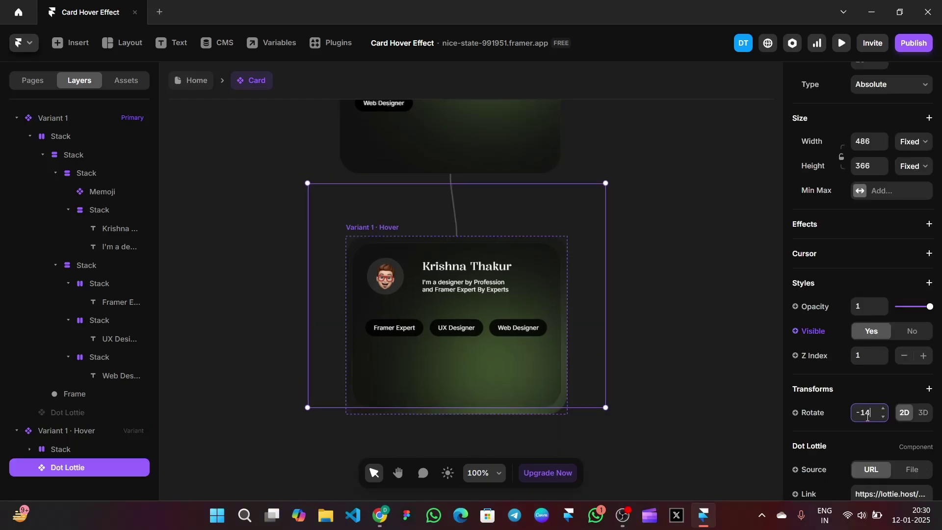
pyautogui.press('Return')
pyautogui.click(680, 343)
pyautogui.click(843, 45)
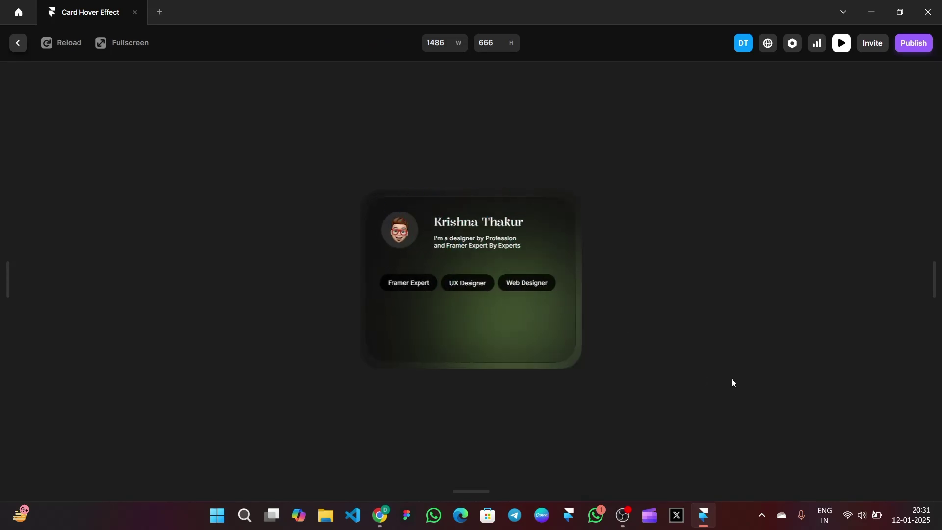
pyautogui.click(849, 46)
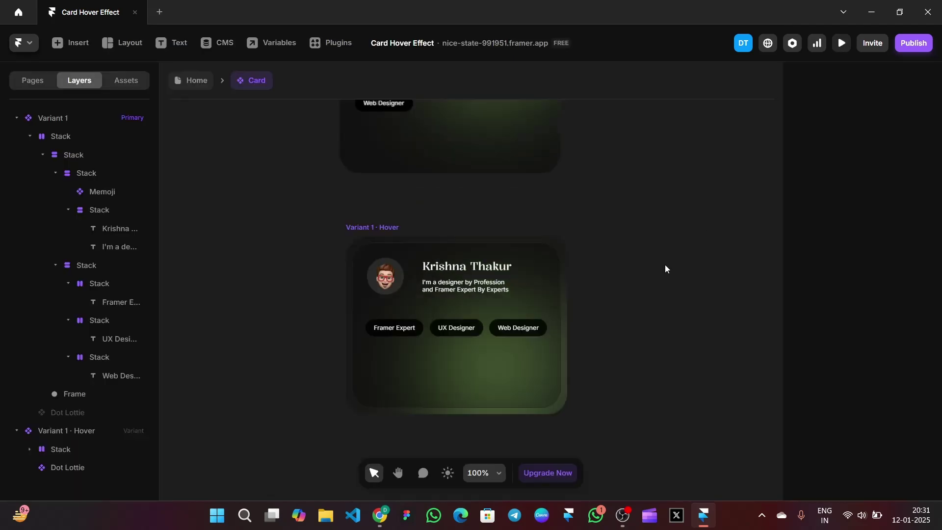
# Nest the Hover variant's Dot Lottie layer in its stack just above Frame, then preview
pyautogui.press('Escape')
pyautogui.click(741, 250)
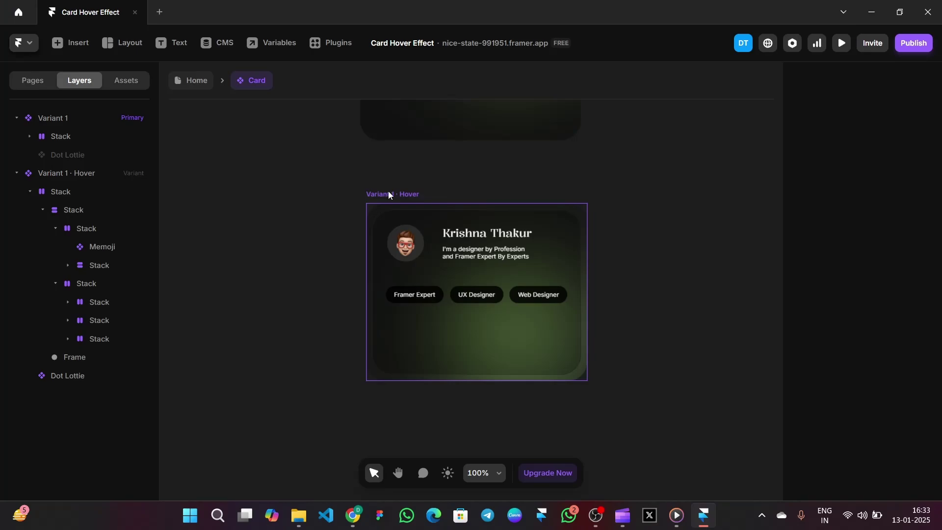
pyautogui.click(391, 195)
pyautogui.click(75, 375)
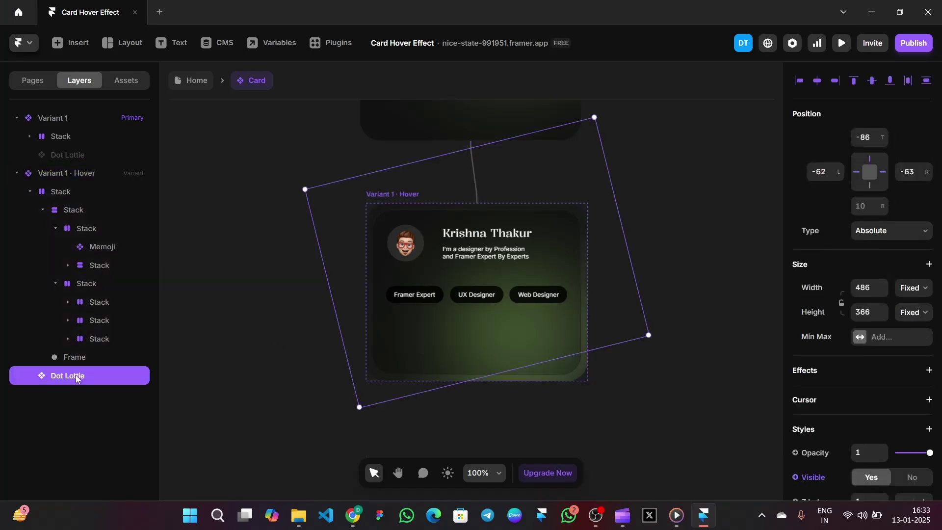
pyautogui.moveTo(76, 375); pyautogui.dragTo(91, 213)
pyautogui.click(684, 193)
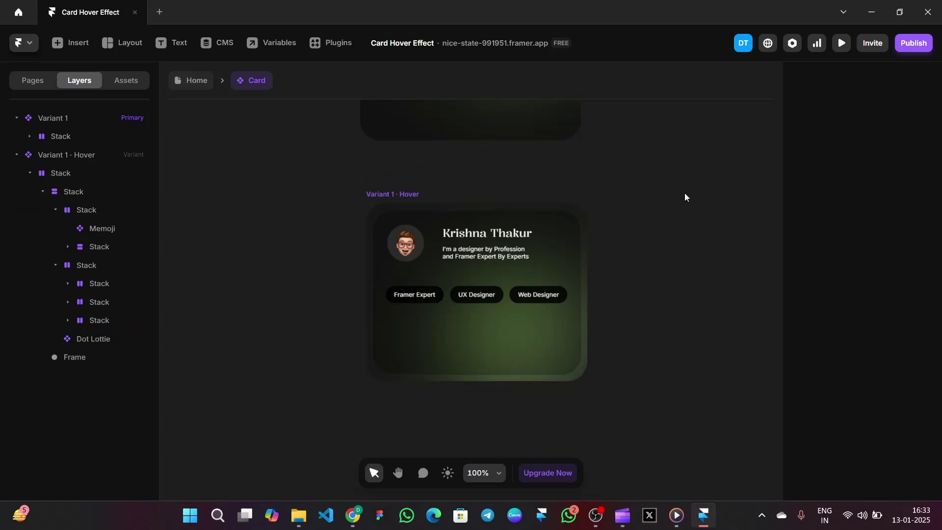
pyautogui.click(842, 44)
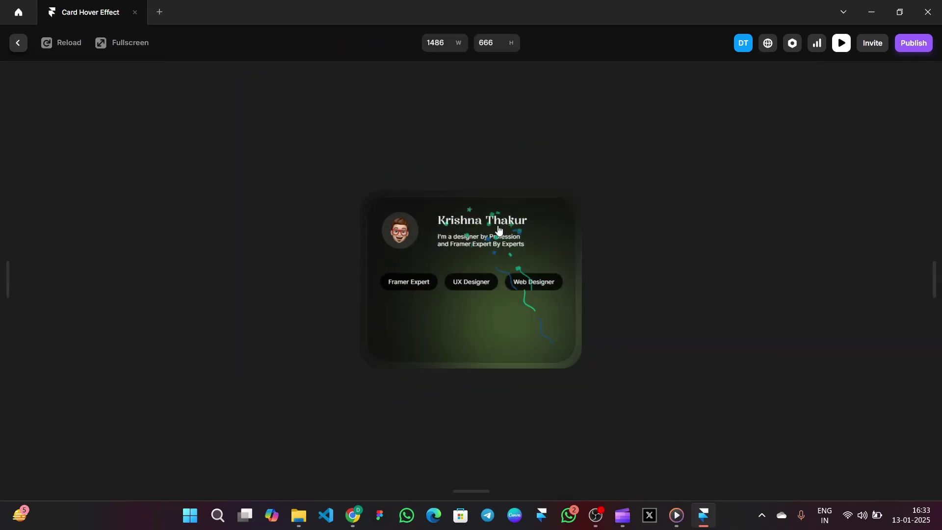
pyautogui.click(842, 43)
pyautogui.click(97, 229)
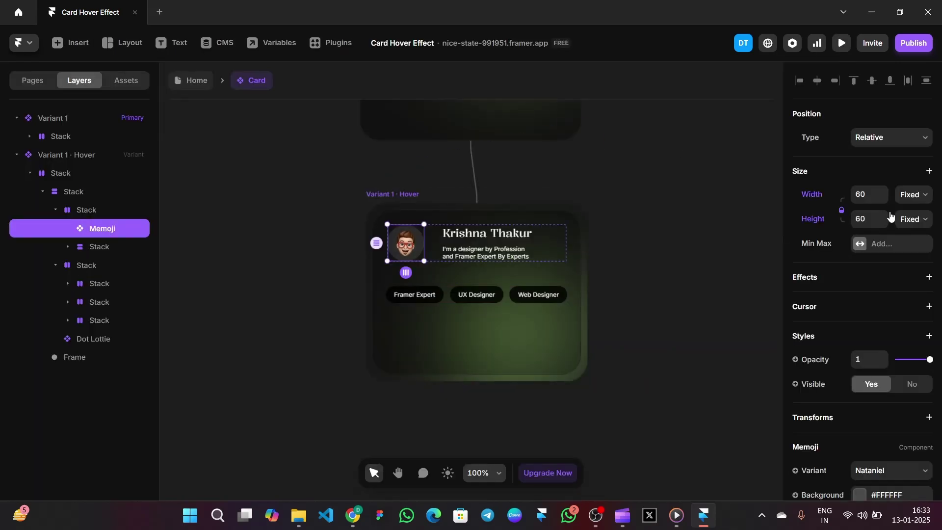
# Set the Hover variant's memoji width to 70 and preview the card
pyautogui.click(866, 193)
pyautogui.write('70')
pyautogui.press('Return')
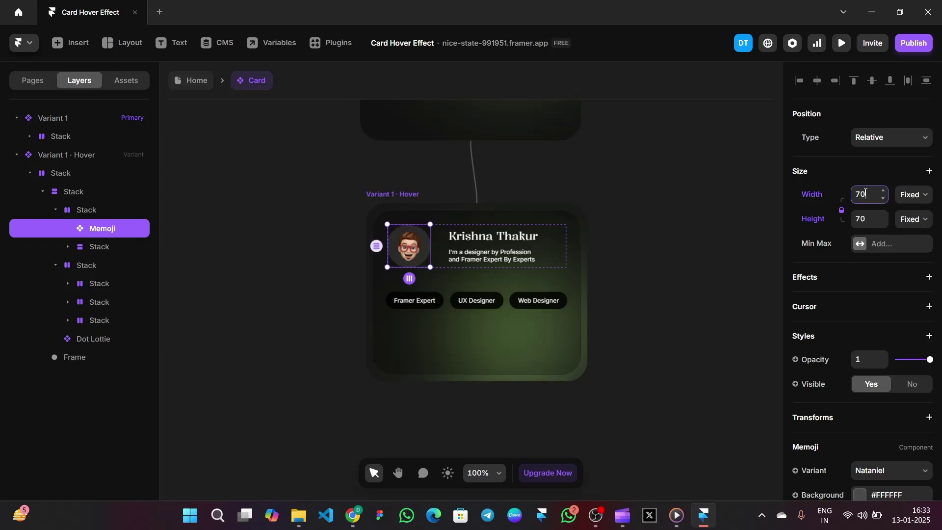
pyautogui.click(651, 248)
pyautogui.click(842, 43)
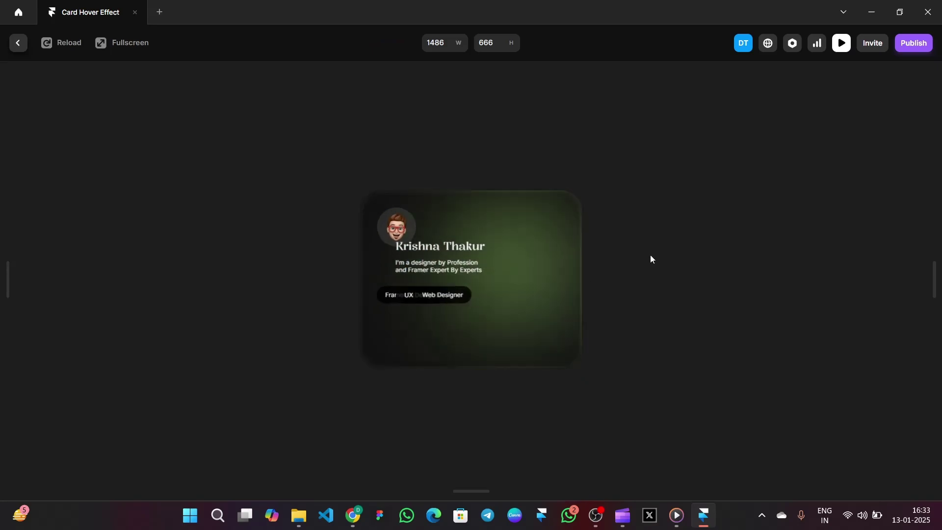
pyautogui.click(840, 45)
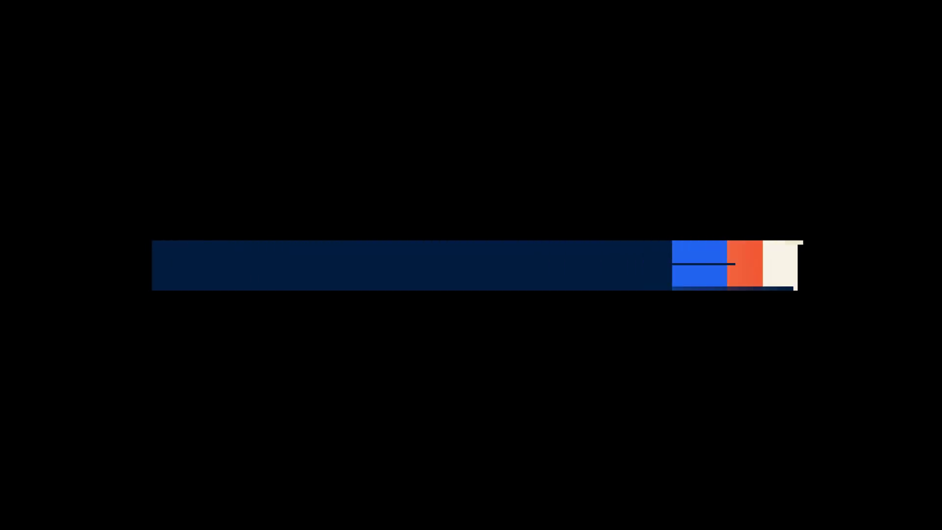